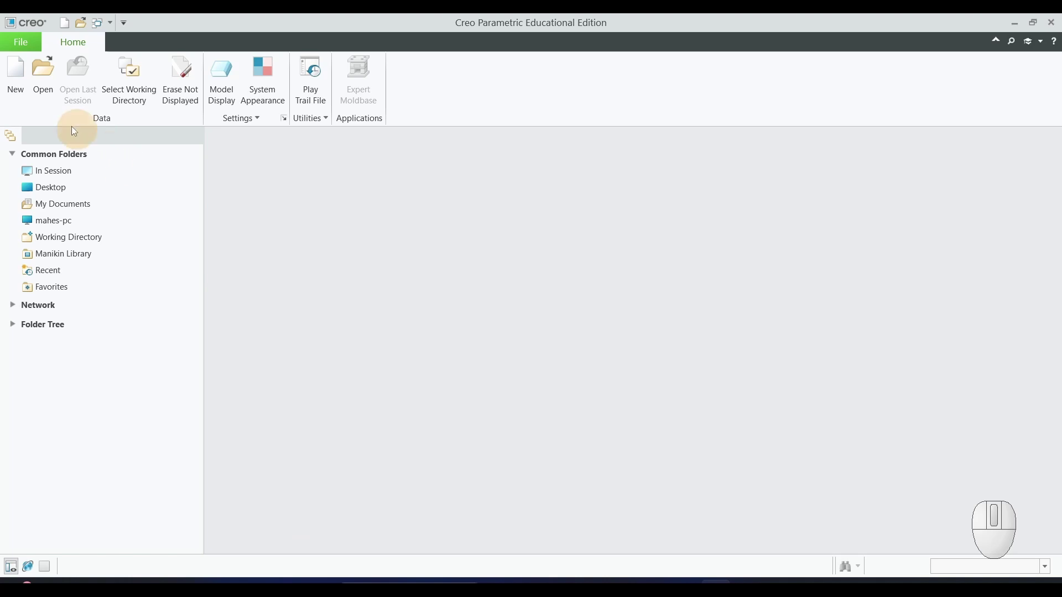
- Create a design assembly named Screw_jack with the mmks_asm_design_abs template instead of the default template
{"action": "left_click", "coordinate": [7, 74]}
{"action": "left_click", "coordinate": [460, 246]}
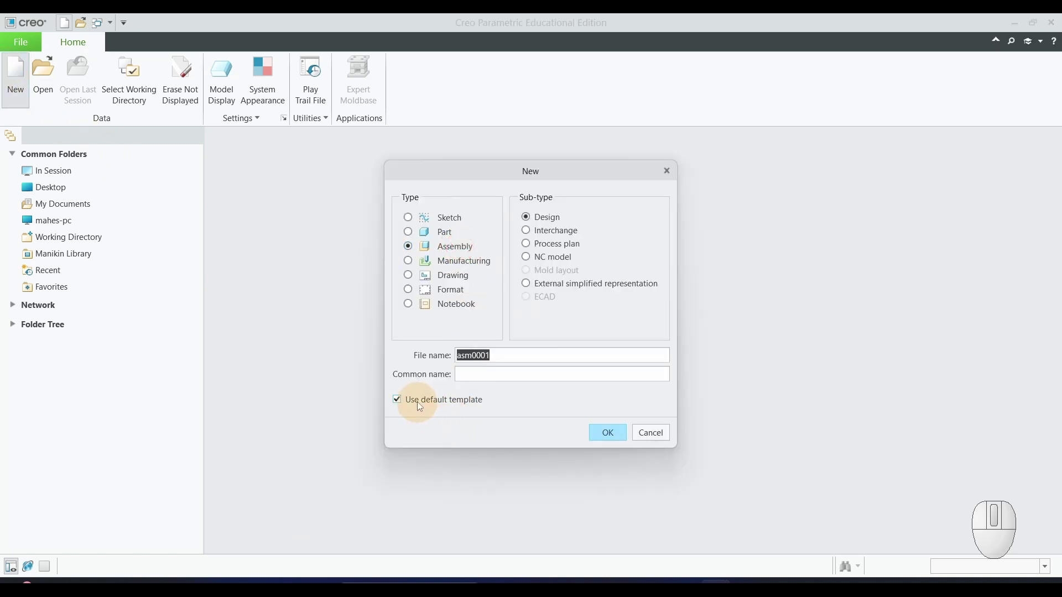
{"action": "left_click", "coordinate": [470, 375]}
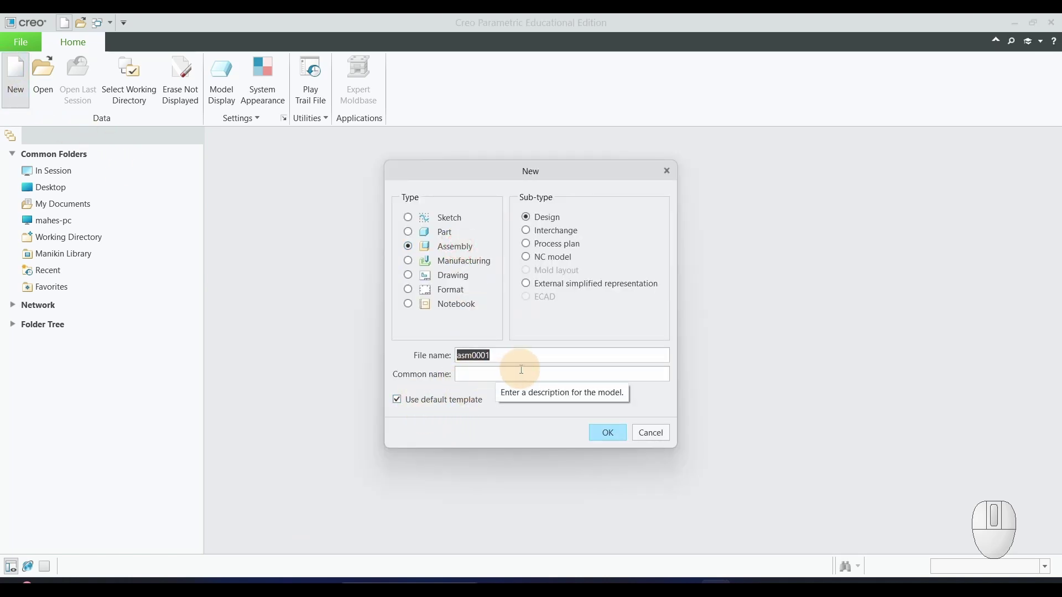
{"action": "type", "text": "Screw_jack"}
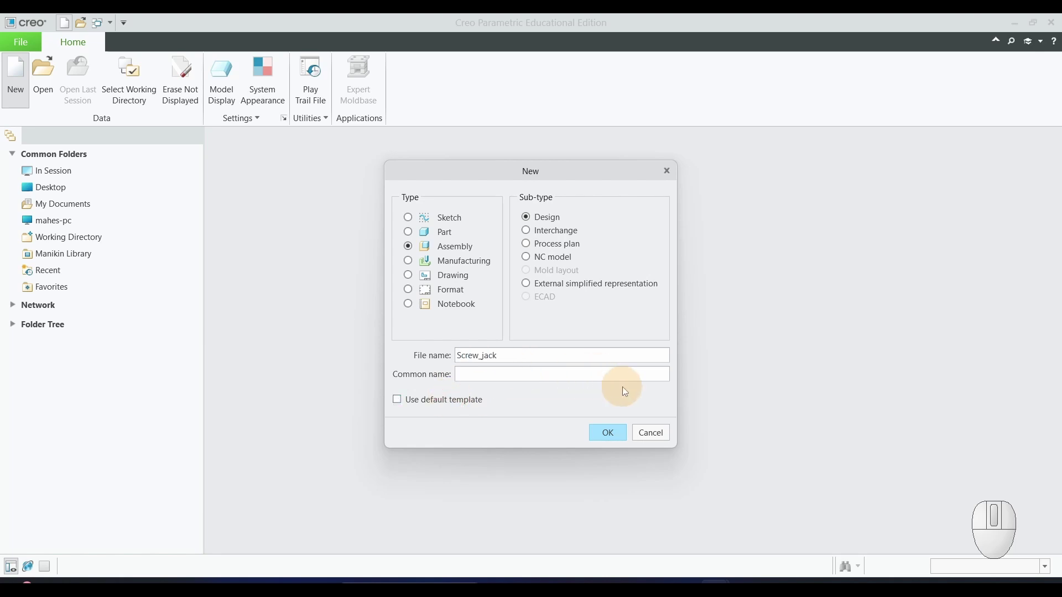
{"action": "left_click", "coordinate": [608, 433]}
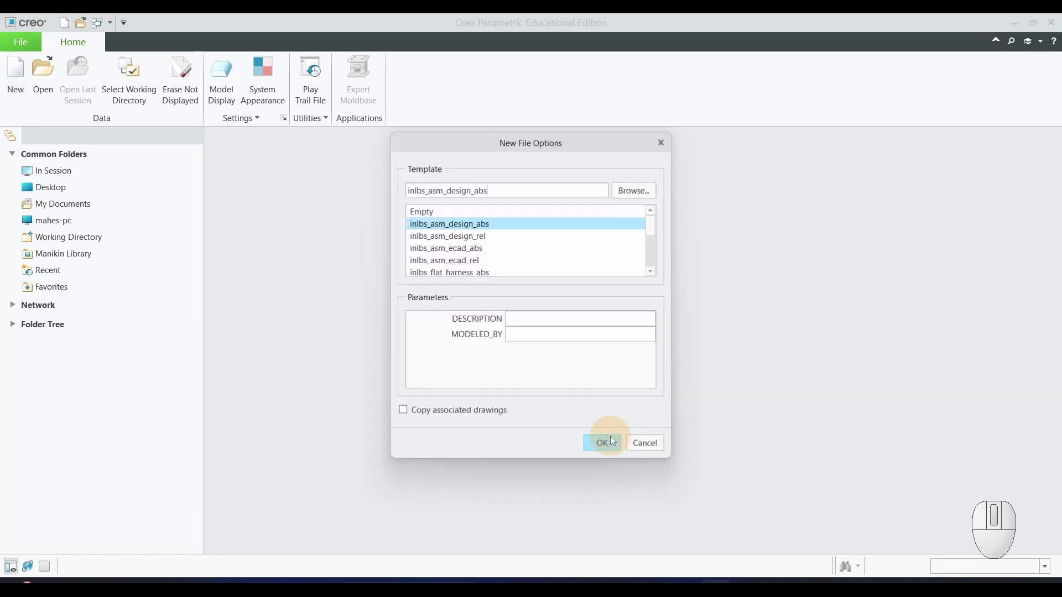
{"action": "scroll", "coordinate": [464, 270], "scroll_direction": "down", "scroll_amount": 1}
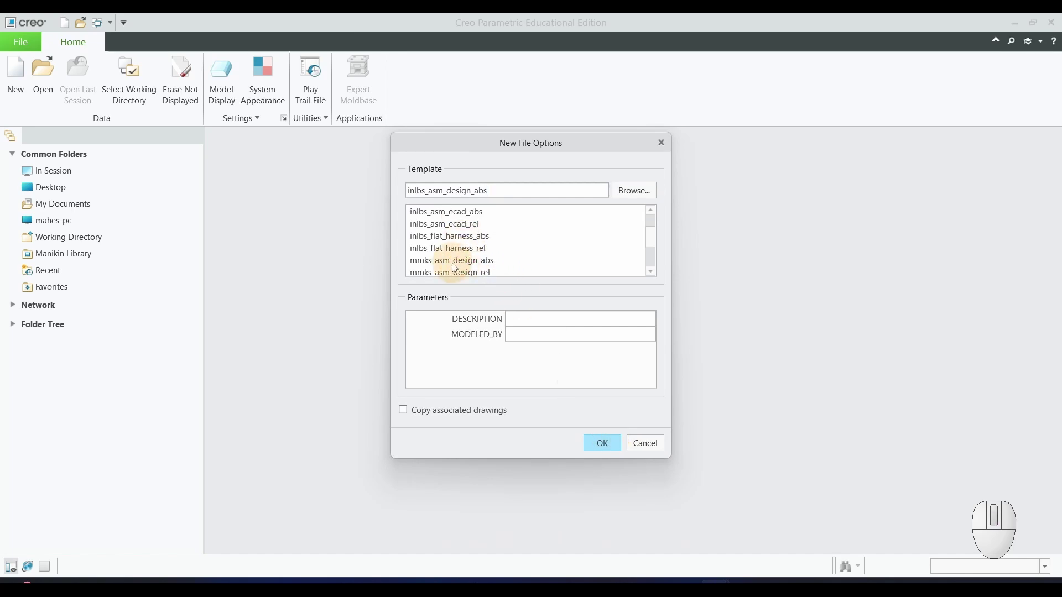
{"action": "left_click", "coordinate": [454, 262]}
{"action": "left_click", "coordinate": [603, 442]}
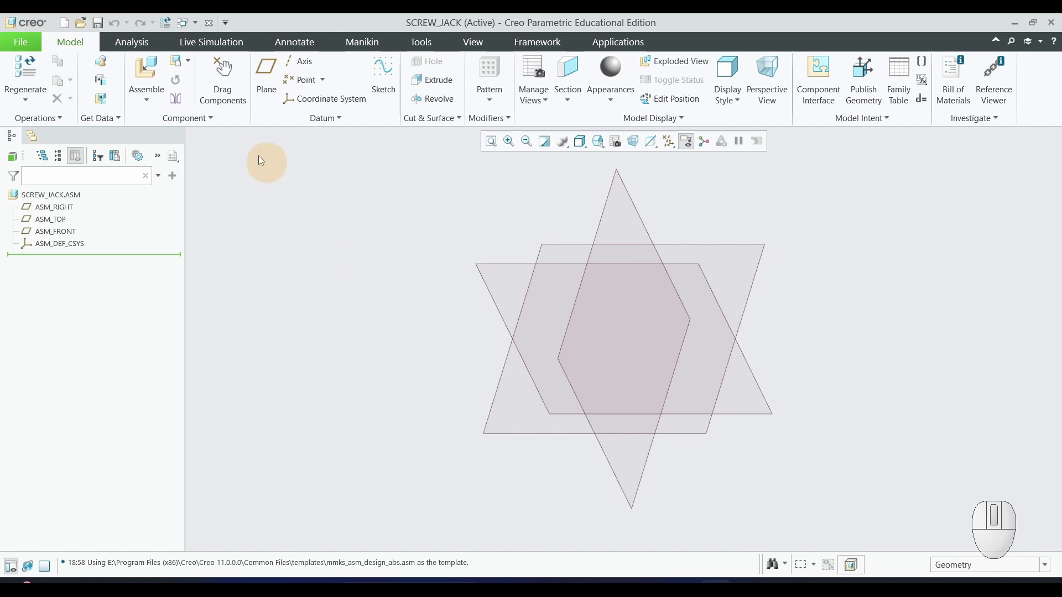
- Insert body.prt as the first component and place it with the Default constraint
{"action": "left_click", "coordinate": [145, 75]}
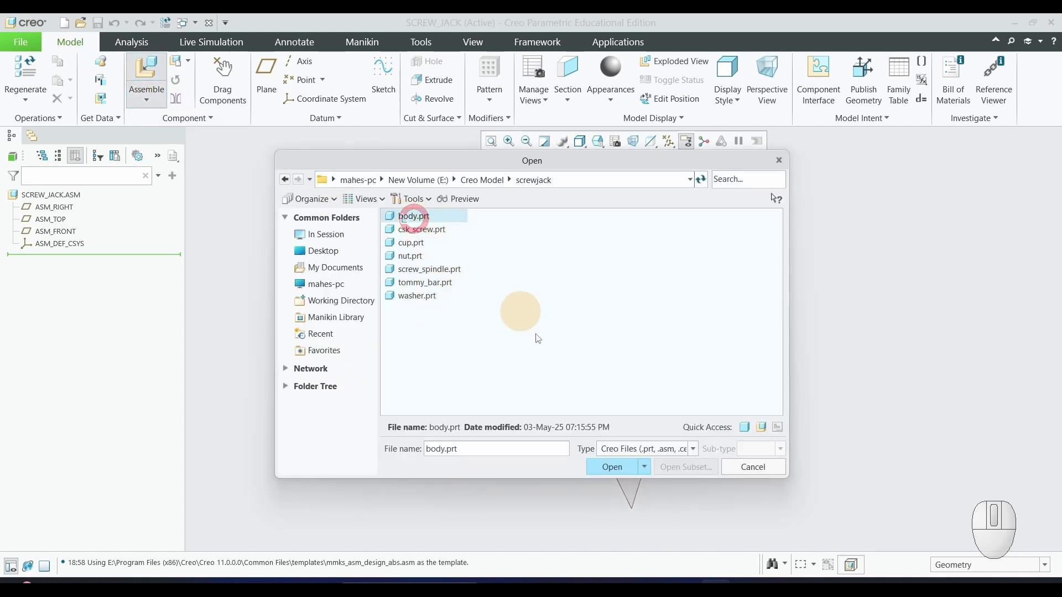
{"action": "left_click", "coordinate": [622, 471]}
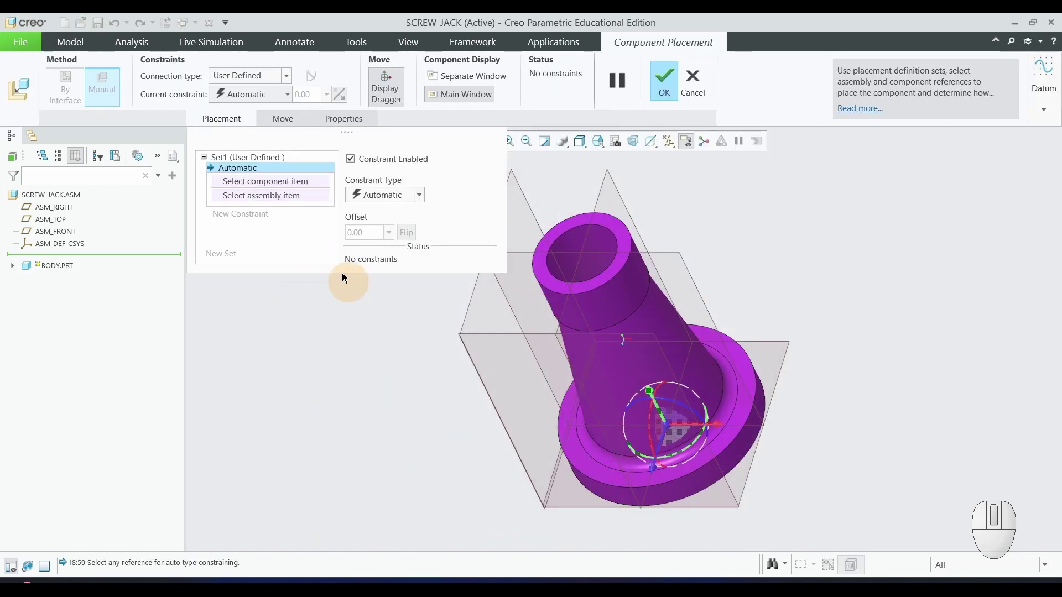
{"action": "left_click", "coordinate": [271, 95]}
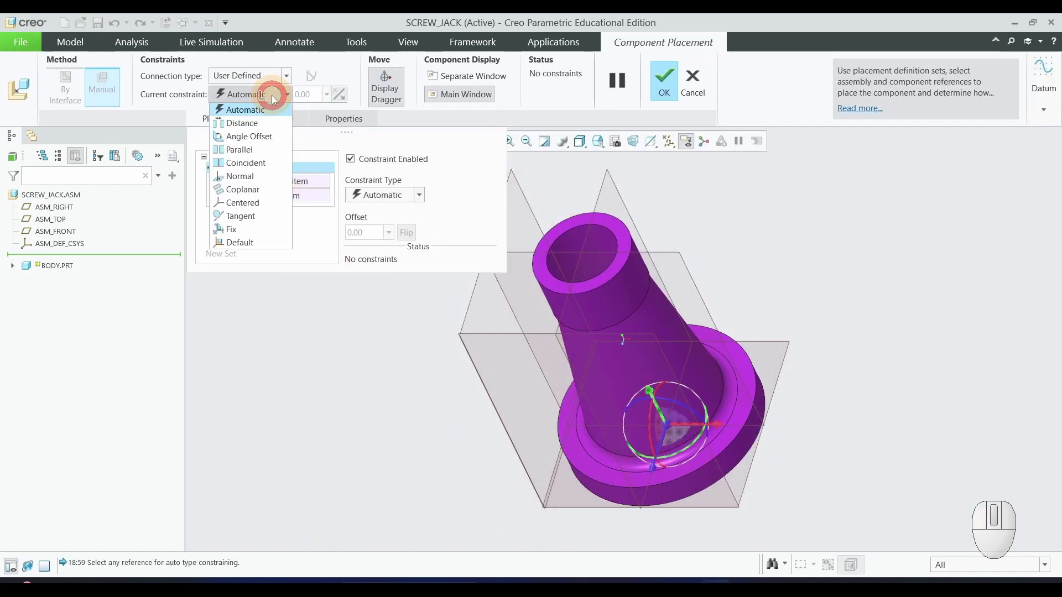
{"action": "left_click", "coordinate": [250, 243]}
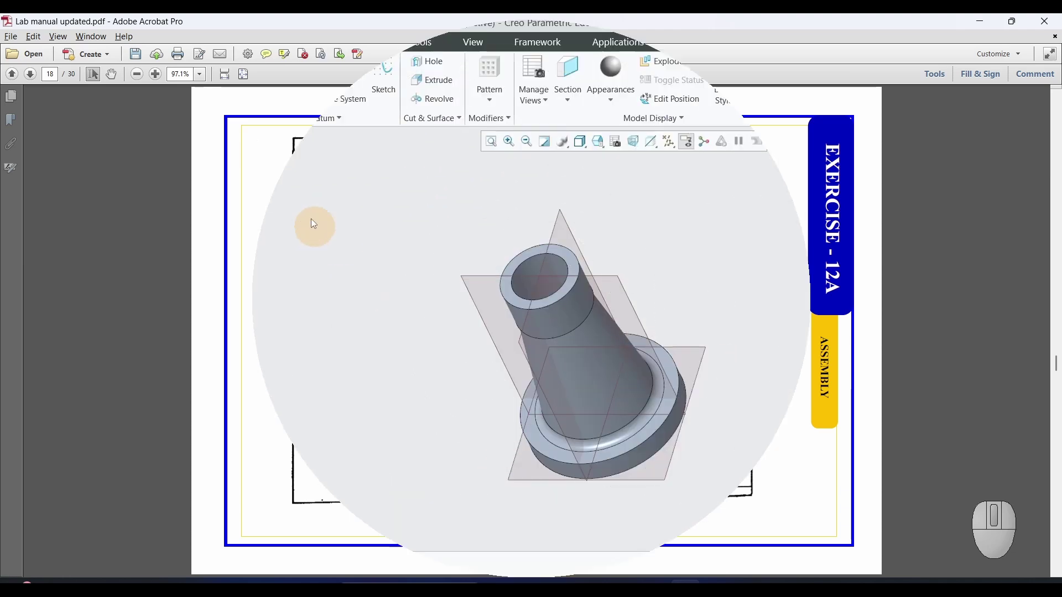
- Bring nut.prt into the assembly for placement beside the body
{"action": "left_click", "coordinate": [154, 61]}
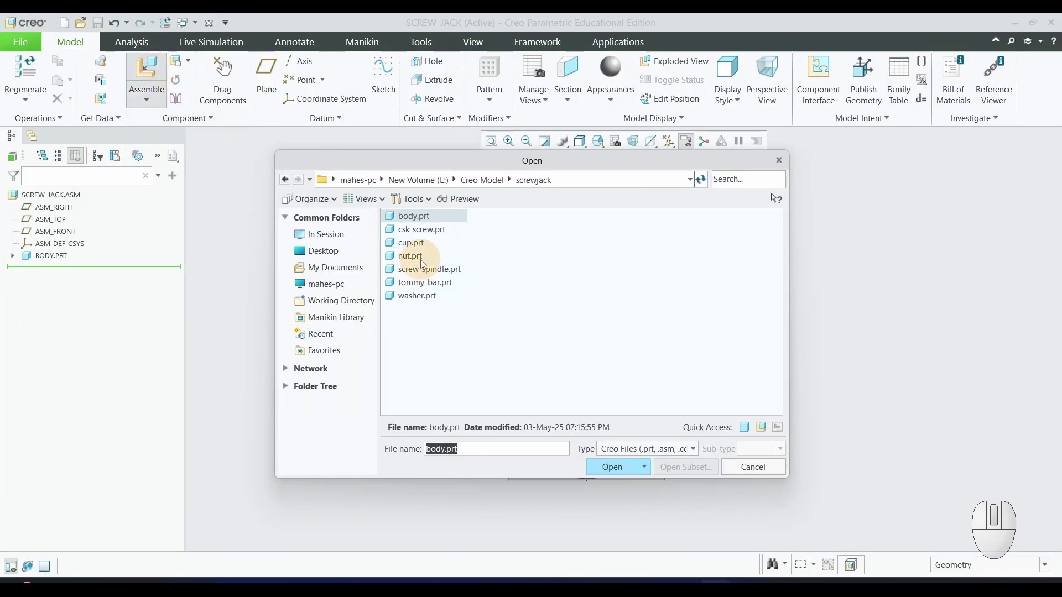
{"action": "left_click", "coordinate": [423, 261]}
{"action": "left_click", "coordinate": [600, 467]}
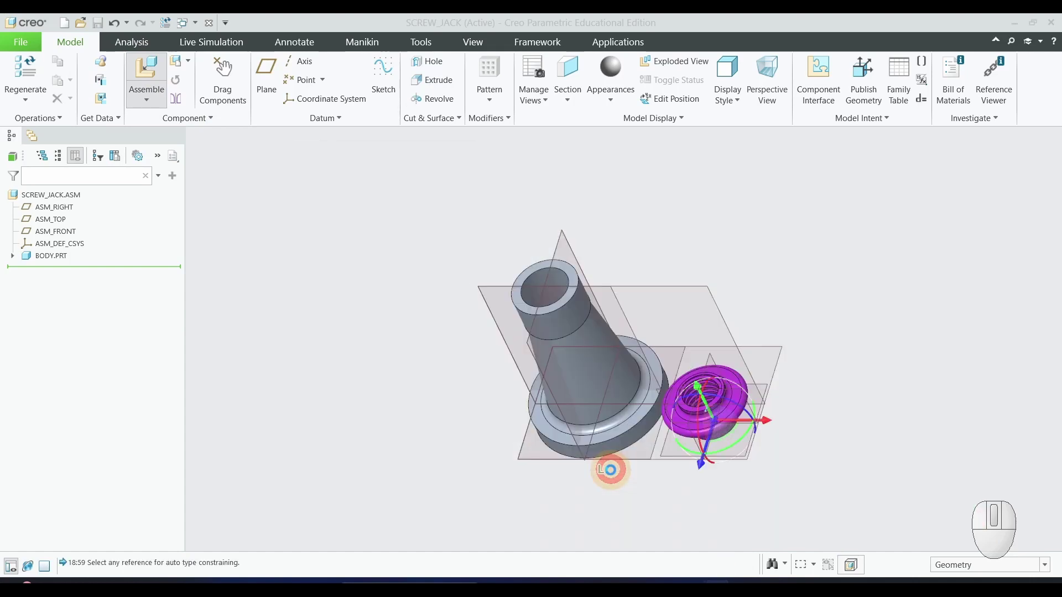
{"action": "scroll", "coordinate": [660, 470], "scroll_direction": "down", "scroll_amount": 3}
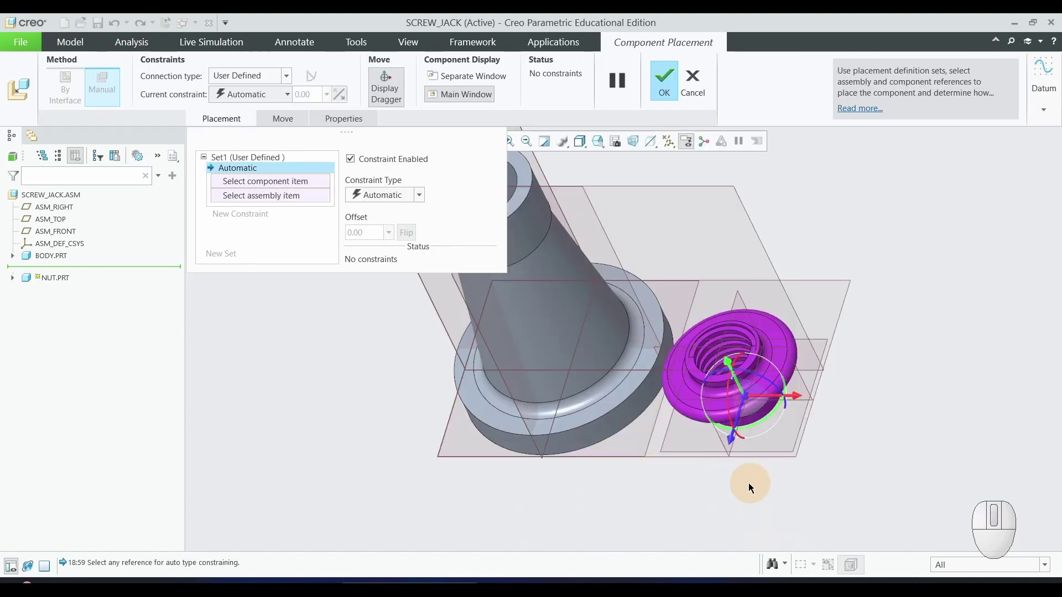
{"action": "scroll", "coordinate": [741, 479], "scroll_direction": "up", "scroll_amount": 2}
- Turn off the display of datum planes and turn on the display of axes
{"action": "left_click", "coordinate": [667, 141]}
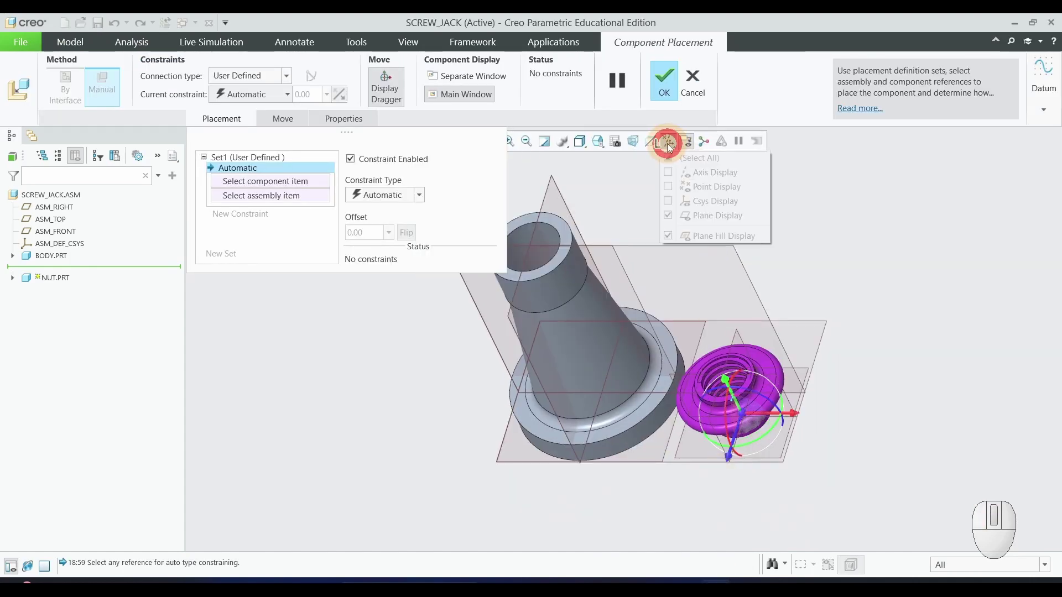
{"action": "left_click", "coordinate": [667, 216]}
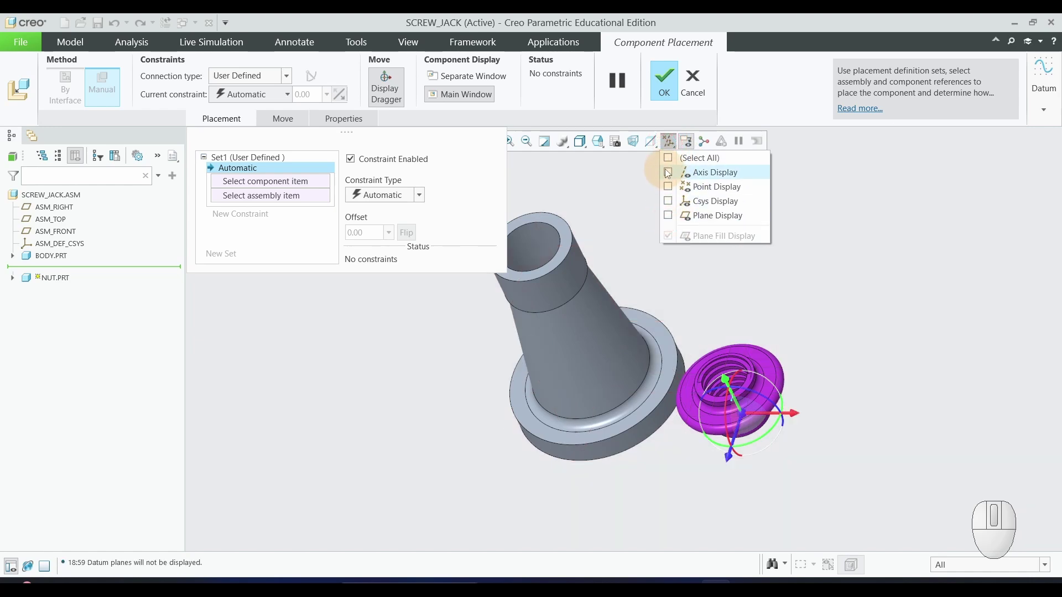
{"action": "left_click", "coordinate": [667, 171]}
{"action": "left_click", "coordinate": [918, 268]}
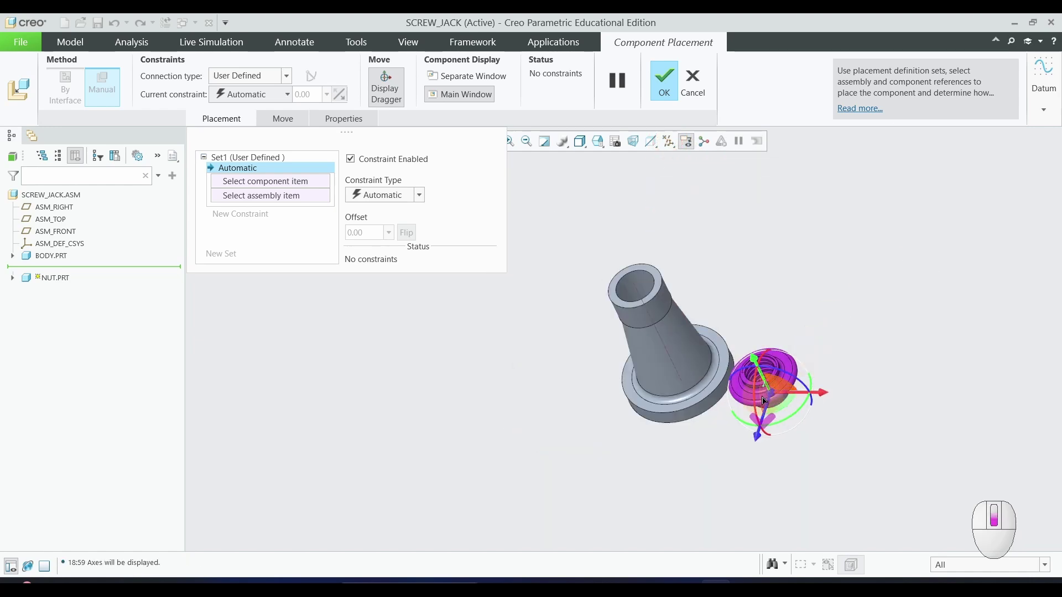
- Constrain the nut's axis Coincident with the body's axis, and move the nut along it to above the body
{"action": "scroll", "coordinate": [749, 376], "scroll_direction": "down", "scroll_amount": 6}
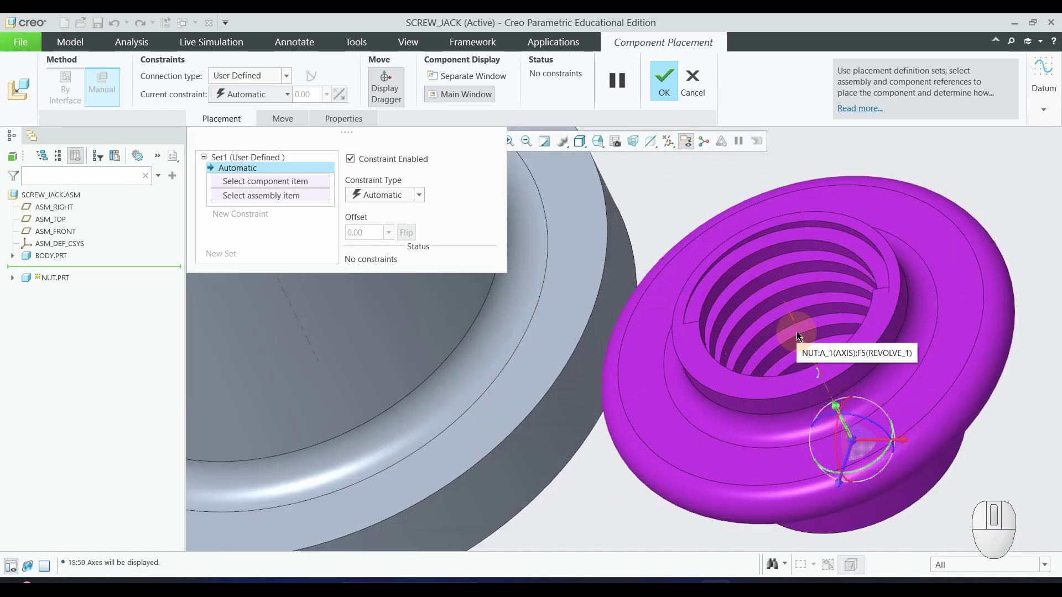
{"action": "left_click", "coordinate": [796, 331]}
{"action": "scroll", "coordinate": [810, 371], "scroll_direction": "up", "scroll_amount": 5}
{"action": "scroll", "coordinate": [665, 273], "scroll_direction": "down", "scroll_amount": 3}
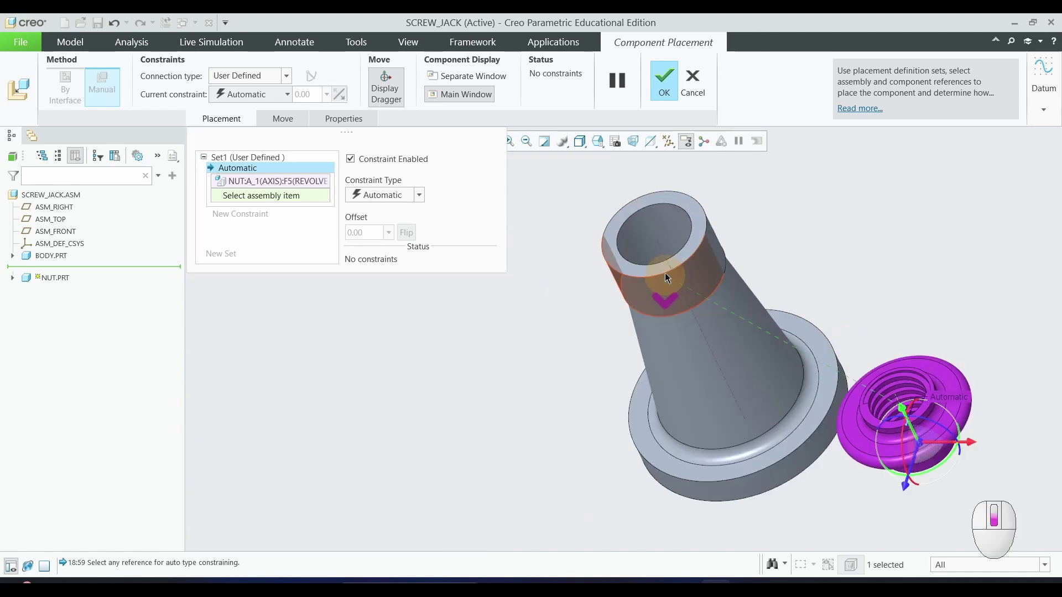
{"action": "left_click", "coordinate": [661, 244]}
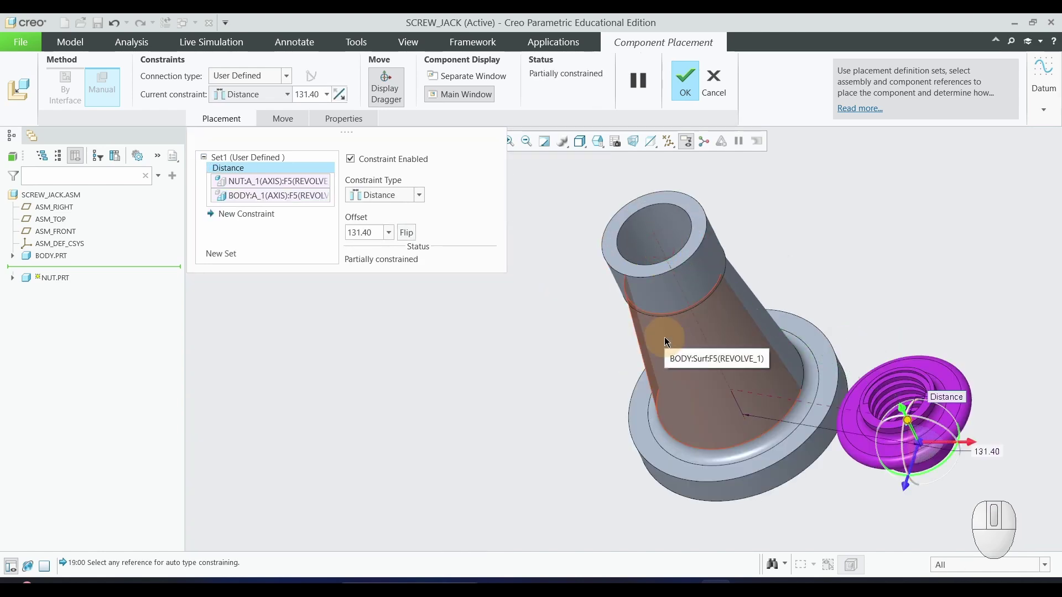
{"action": "left_click", "coordinate": [265, 95]}
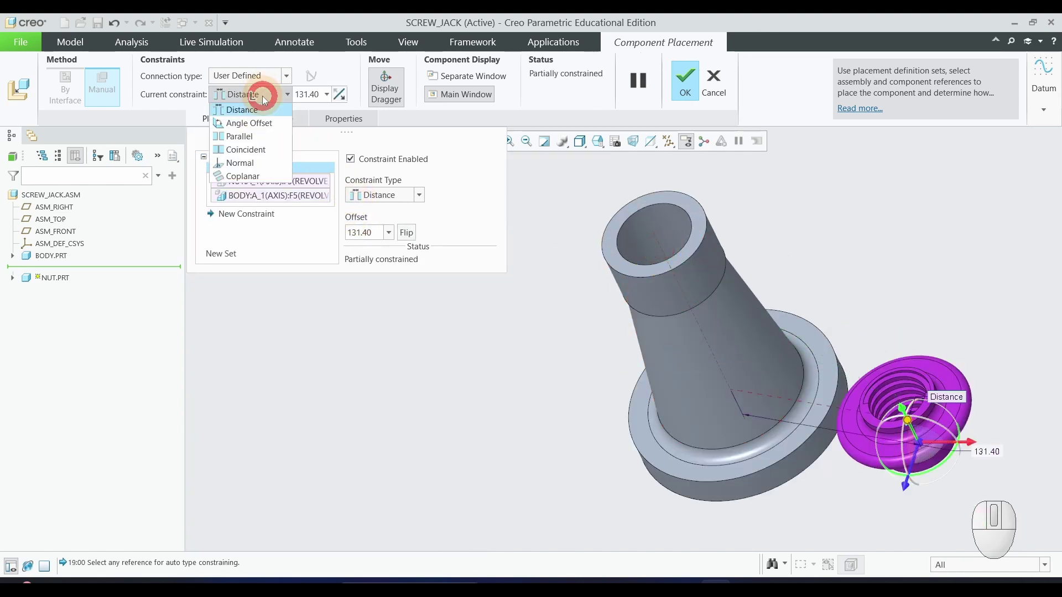
{"action": "left_click", "coordinate": [251, 151]}
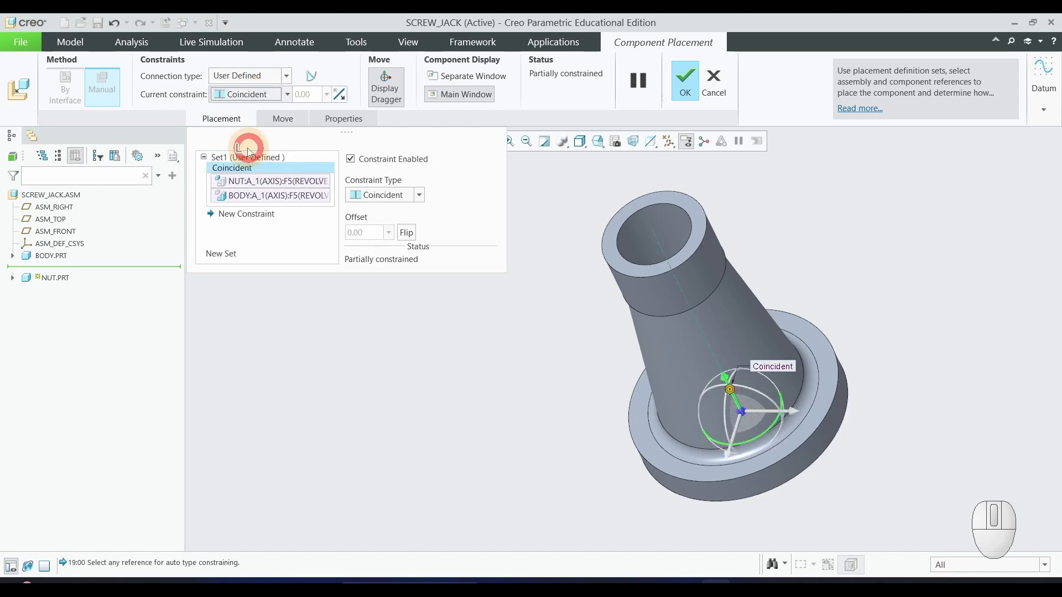
{"action": "left_click_drag", "start_coordinate": [732, 391], "coordinate": [560, 248]}
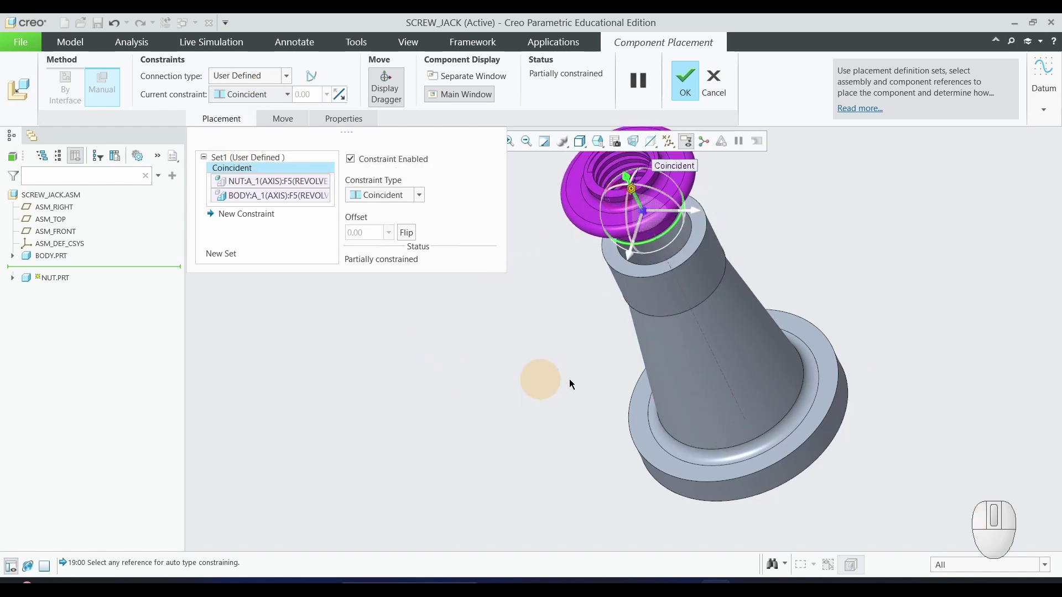
- Make the underside of the nut's flange Coincident with the body's top rim face, and accept the nut's placement
{"action": "scroll", "coordinate": [570, 332], "scroll_direction": "down", "scroll_amount": 2}
{"action": "scroll", "coordinate": [570, 332], "scroll_direction": "up", "scroll_amount": 5}
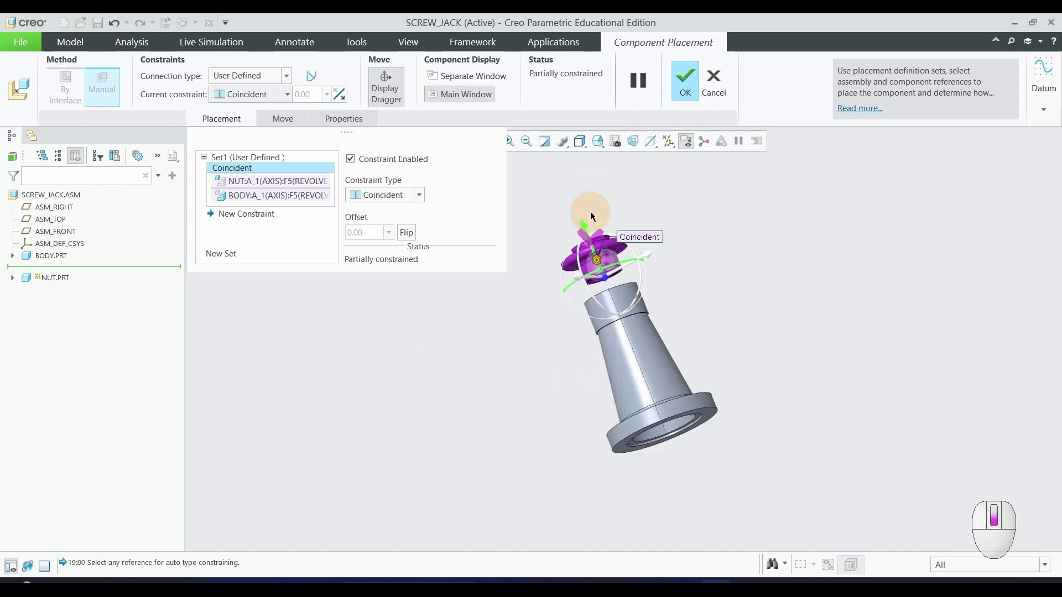
{"action": "scroll", "coordinate": [591, 216], "scroll_direction": "down", "scroll_amount": 3}
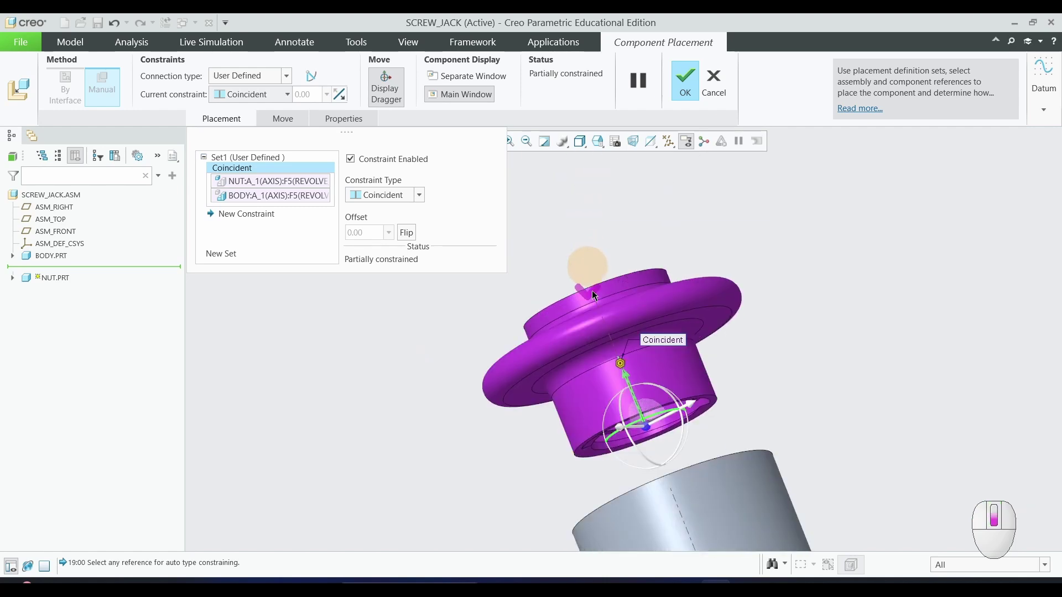
{"action": "left_click", "coordinate": [520, 390]}
{"action": "middle_click_drag", "start_coordinate": [498, 433], "coordinate": [539, 466]}
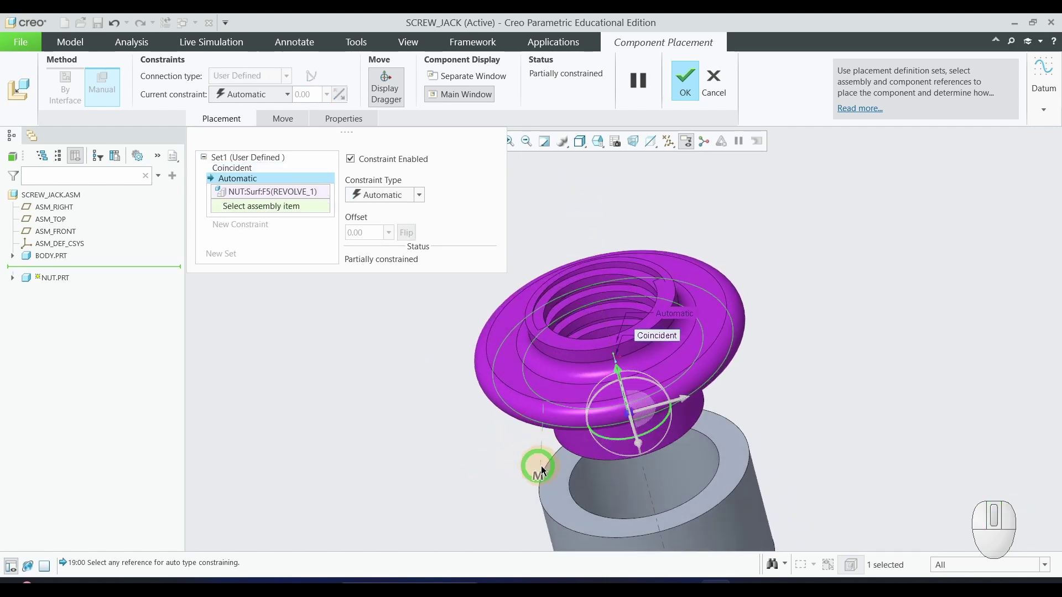
{"action": "left_click", "coordinate": [563, 509]}
{"action": "scroll", "coordinate": [455, 430], "scroll_direction": "up", "scroll_amount": 3}
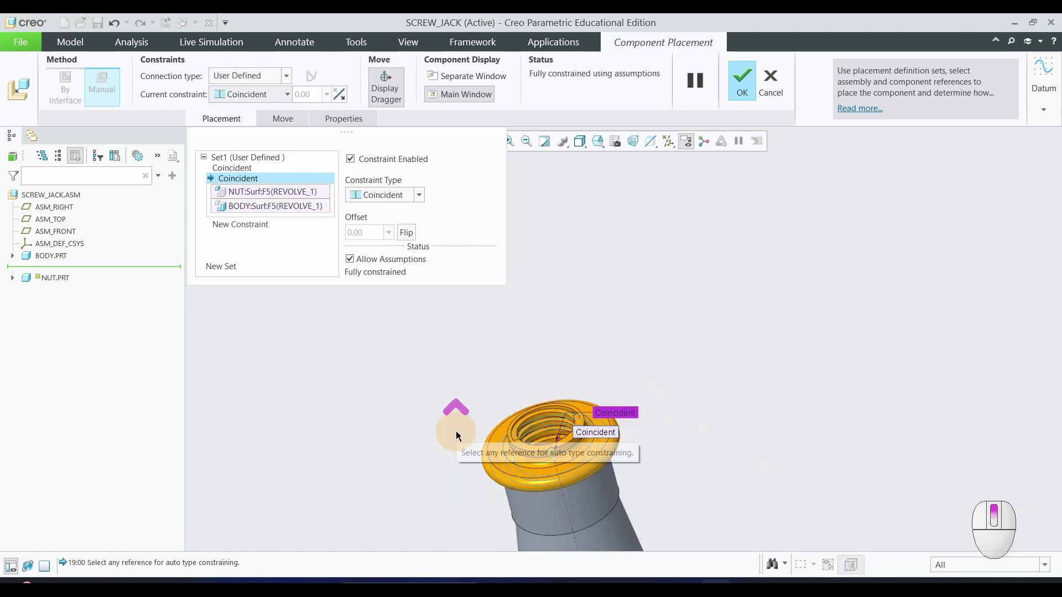
{"action": "scroll", "coordinate": [463, 429], "scroll_direction": "down", "scroll_amount": 4}
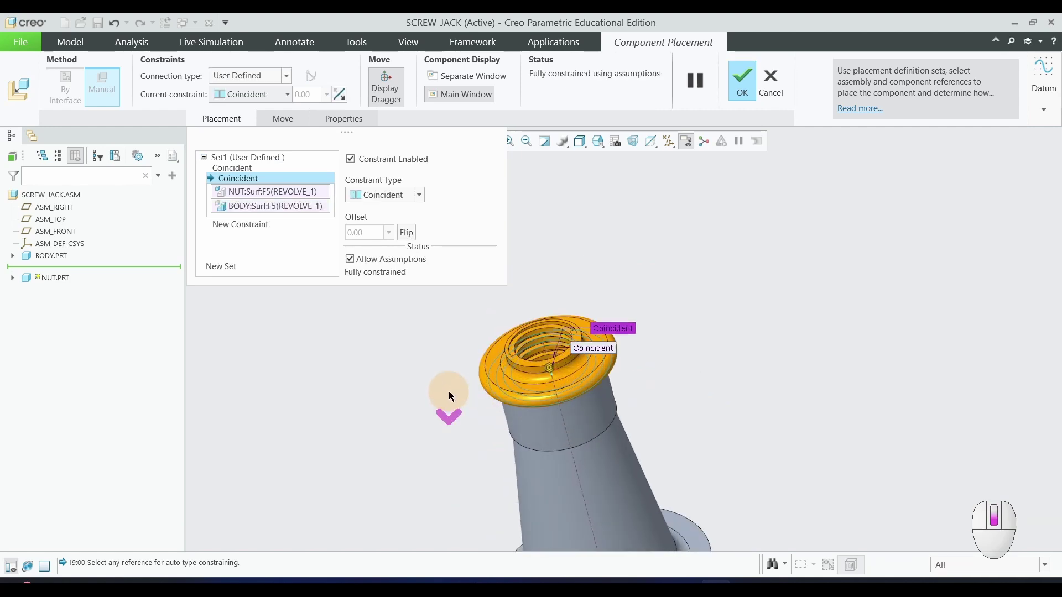
{"action": "scroll", "coordinate": [537, 373], "scroll_direction": "up", "scroll_amount": 3}
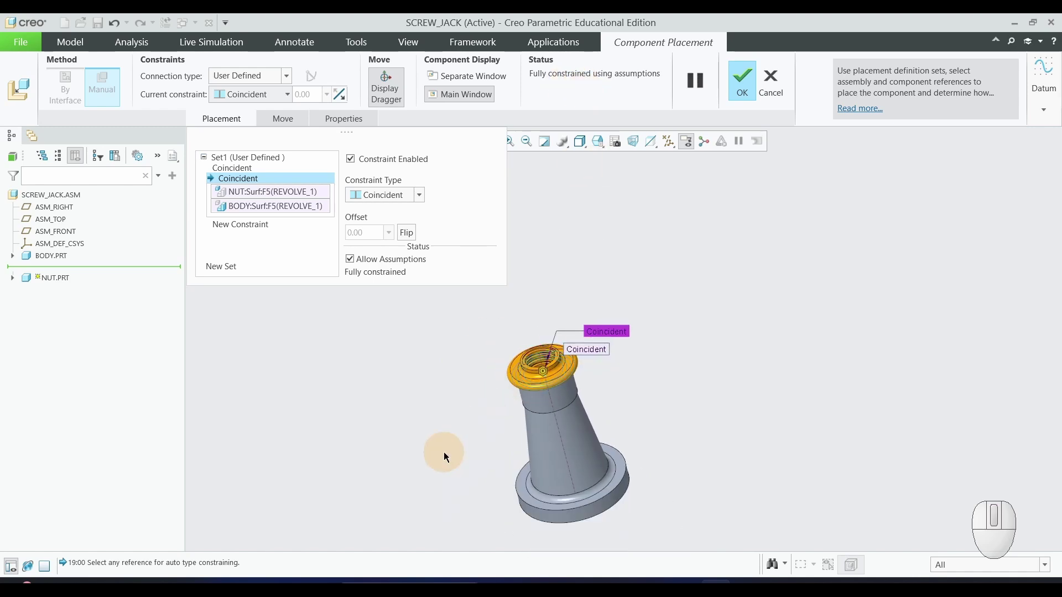
{"action": "scroll", "coordinate": [478, 430], "scroll_direction": "down", "scroll_amount": 2}
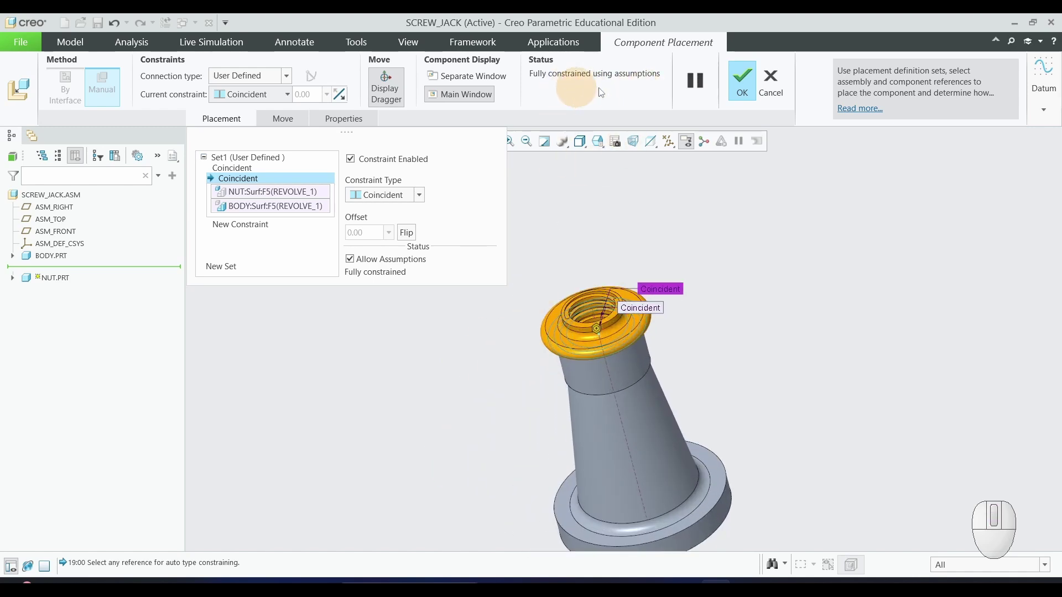
{"action": "left_click", "coordinate": [742, 88]}
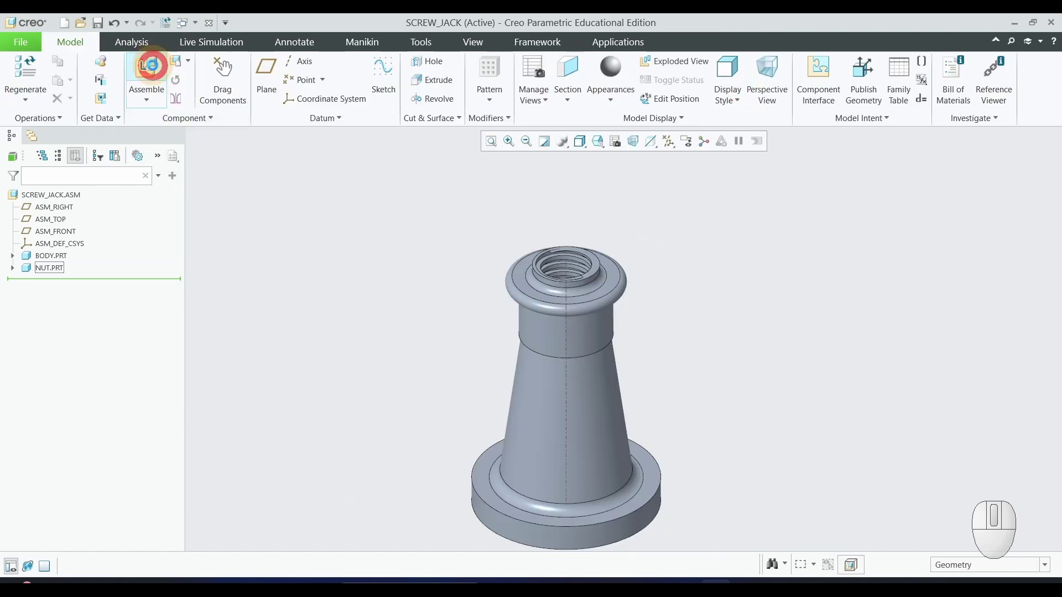
- Bring screw_spindle.prt into the assembly for placement
{"action": "left_click", "coordinate": [150, 65]}
{"action": "left_click", "coordinate": [448, 269]}
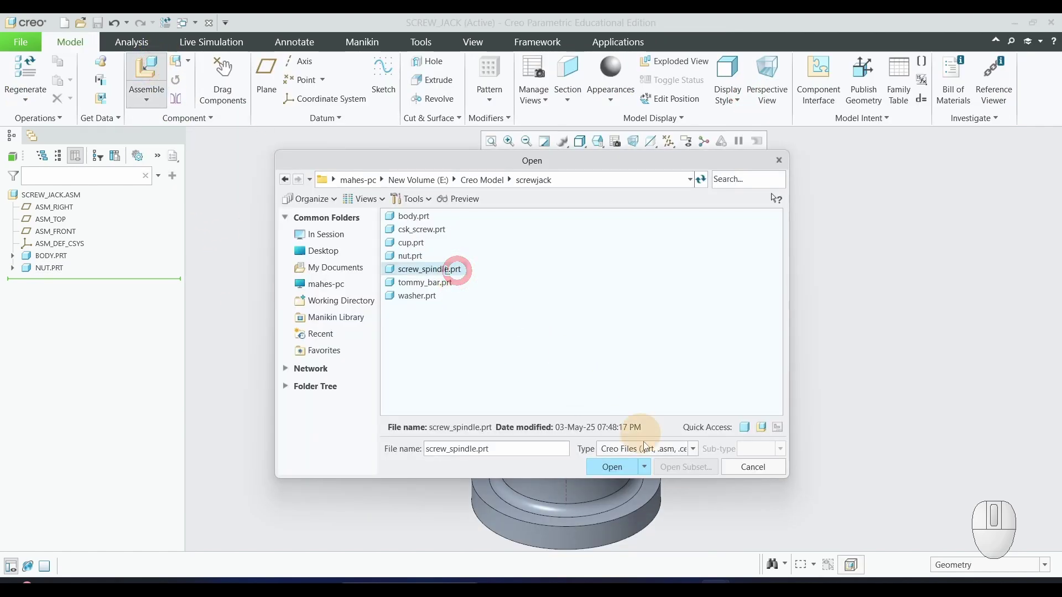
{"action": "left_click", "coordinate": [625, 467]}
{"action": "scroll", "coordinate": [436, 399], "scroll_direction": "down", "scroll_amount": 2}
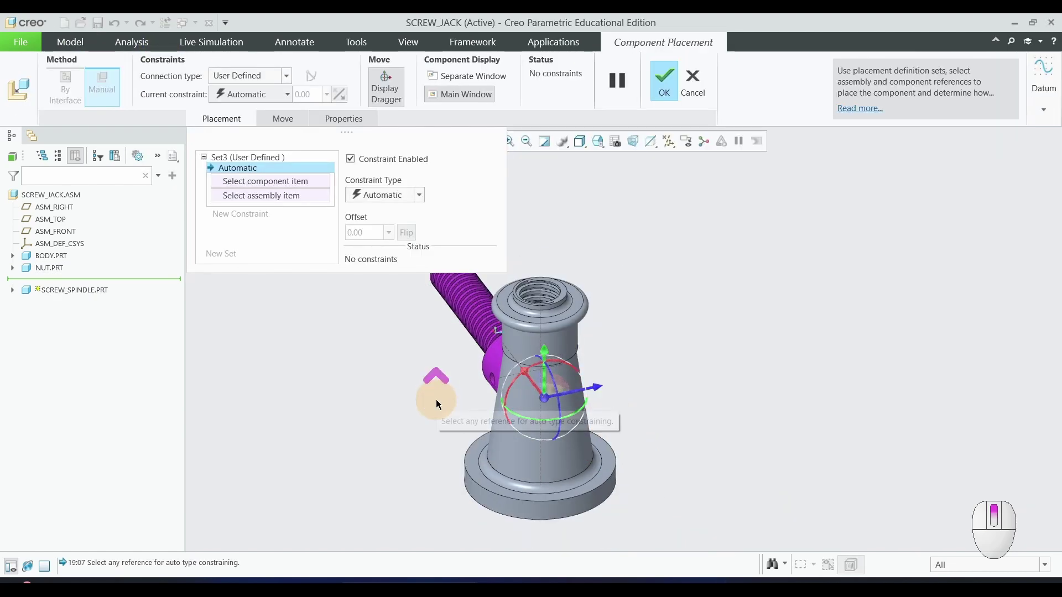
{"action": "scroll", "coordinate": [460, 340], "scroll_direction": "down", "scroll_amount": 2}
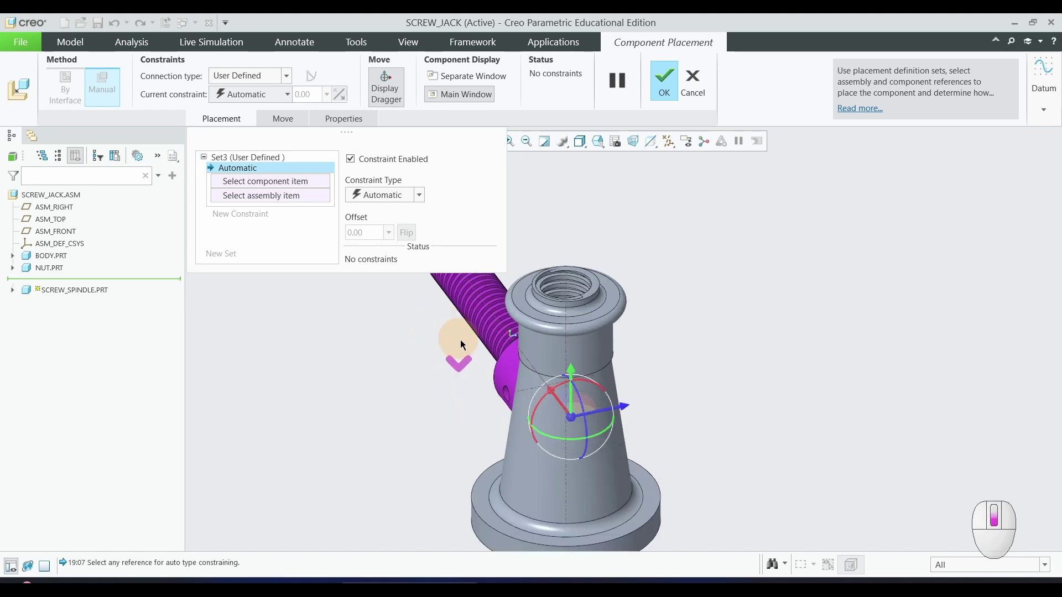
- Constrain the screw spindle's axis Coincident with the body's axis
{"action": "left_click", "coordinate": [484, 304]}
{"action": "scroll", "coordinate": [484, 304], "scroll_direction": "down", "scroll_amount": 1}
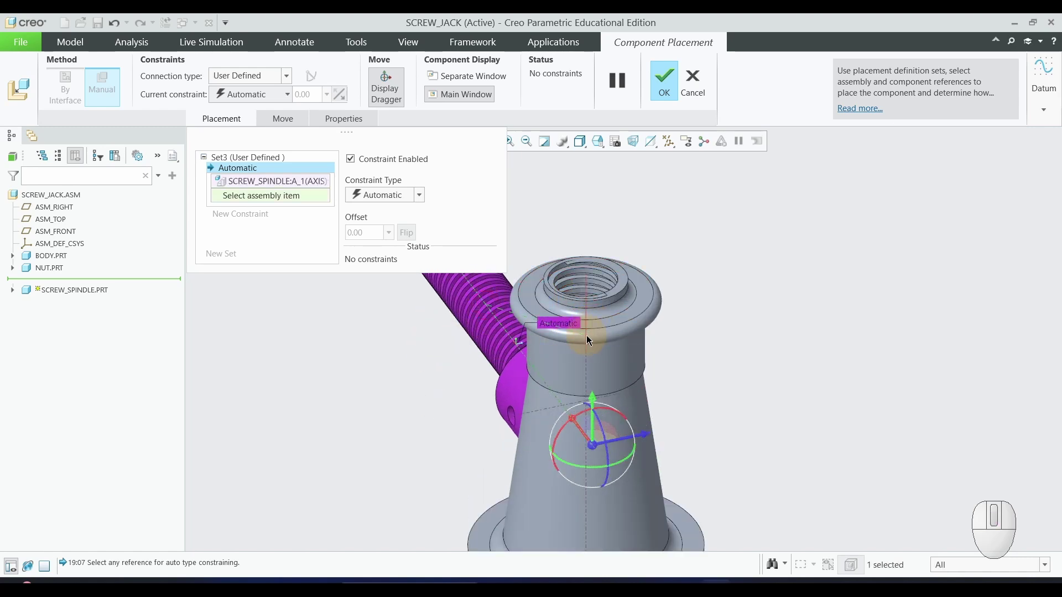
{"action": "left_click", "coordinate": [584, 362]}
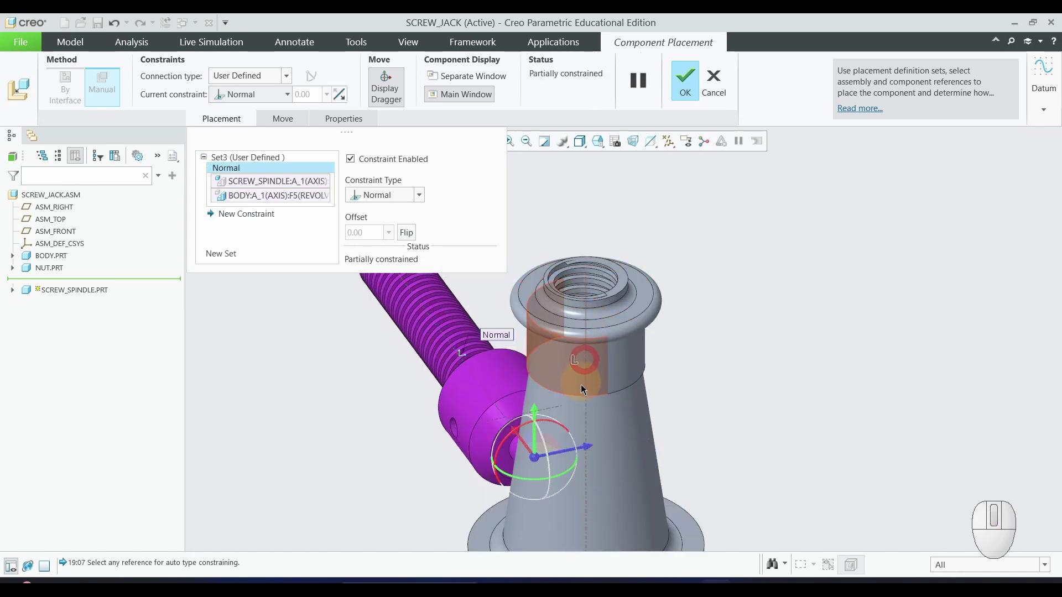
{"action": "left_click", "coordinate": [384, 196]}
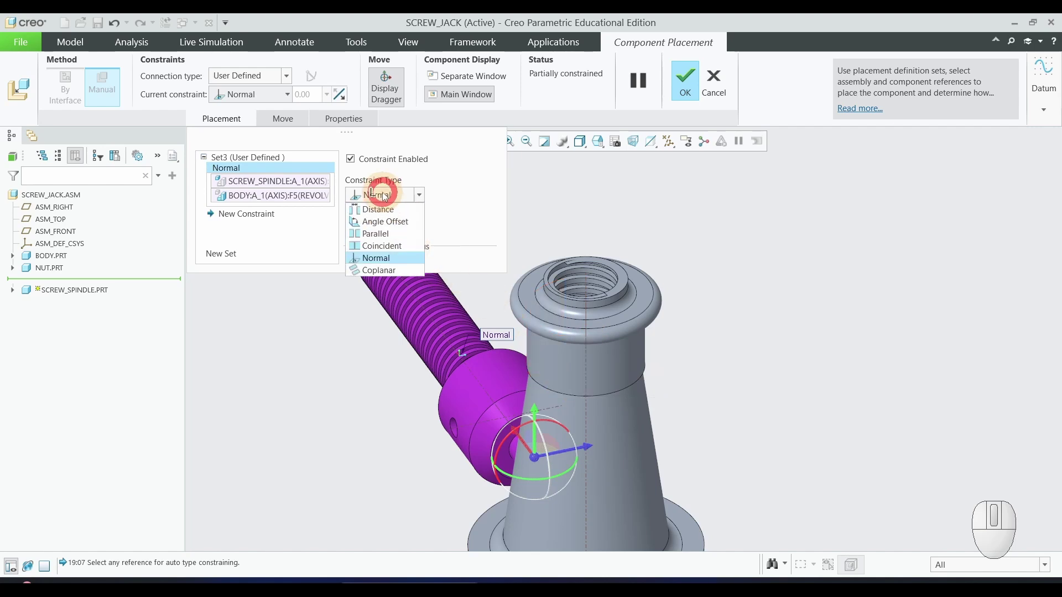
{"action": "left_click", "coordinate": [382, 245]}
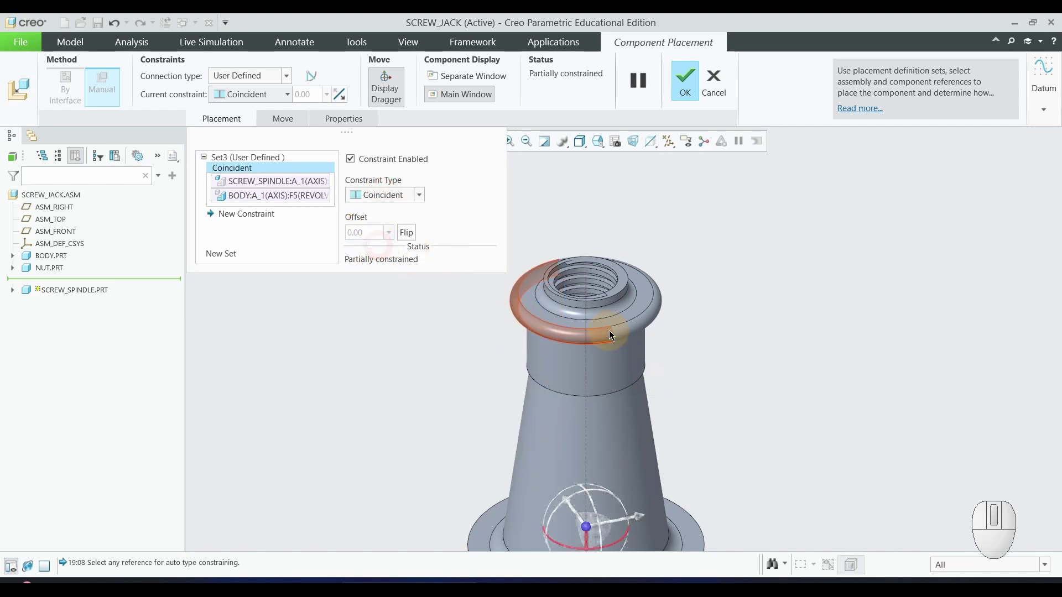
- Move the screw spindle up along the axis until its head stands above the body, and try flipping its direction
{"action": "scroll", "coordinate": [609, 330], "scroll_direction": "down", "scroll_amount": 2}
{"action": "left_click_drag", "start_coordinate": [610, 404], "coordinate": [602, 278]}
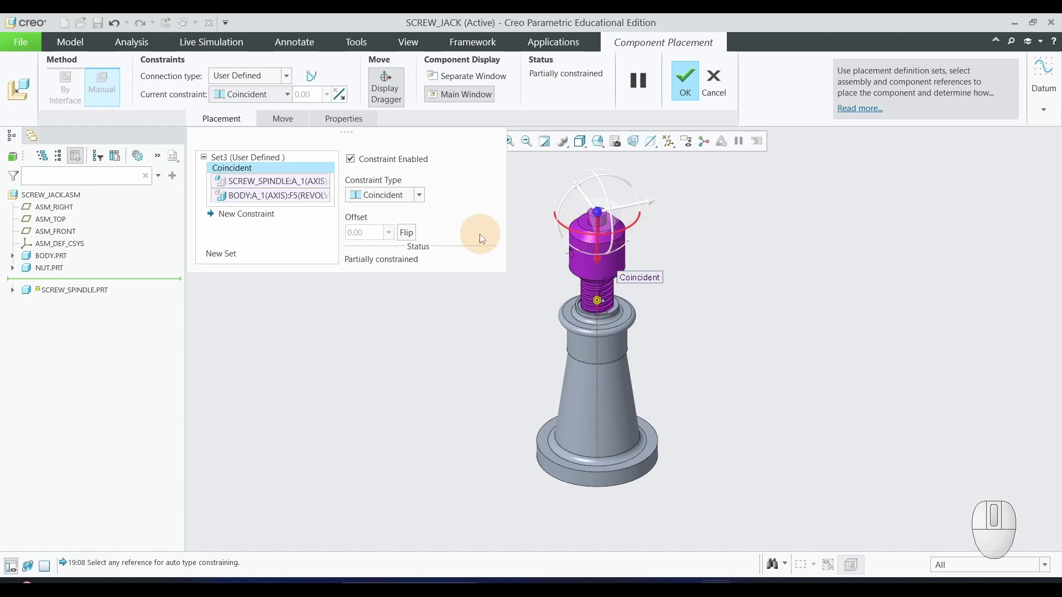
{"action": "left_click", "coordinate": [407, 232]}
{"action": "left_click", "coordinate": [411, 233]}
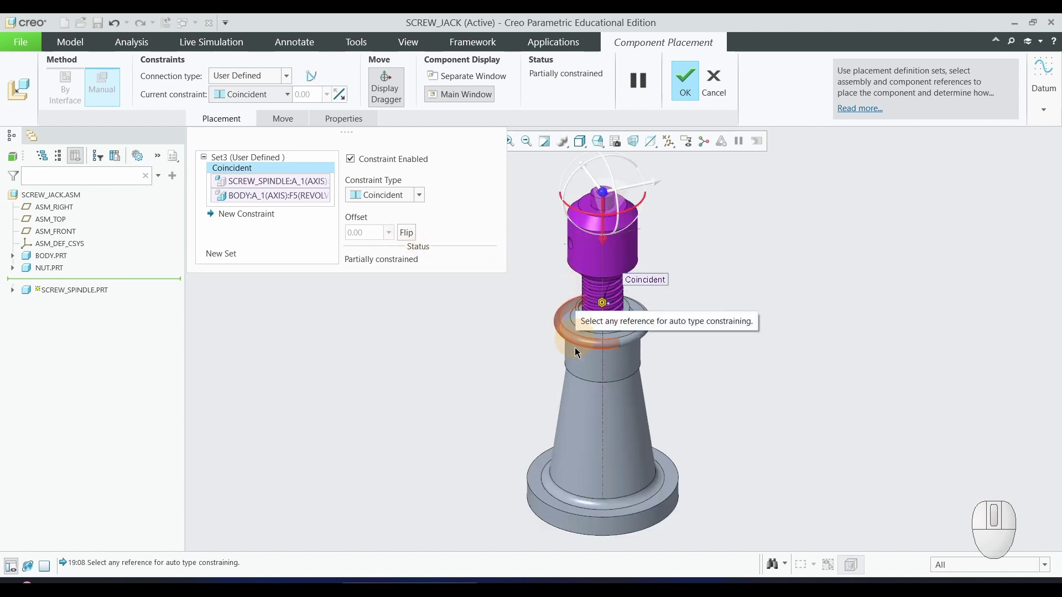
- Make the annular face under the spindle's head Coincident with the top face of the nut
{"action": "mouse_move", "coordinate": [460, 343]}
{"action": "middle_mouse_down"}
{"action": "mouse_move", "coordinate": [489, 348]}
{"action": "mouse_move", "coordinate": [543, 322]}
{"action": "middle_mouse_up"}
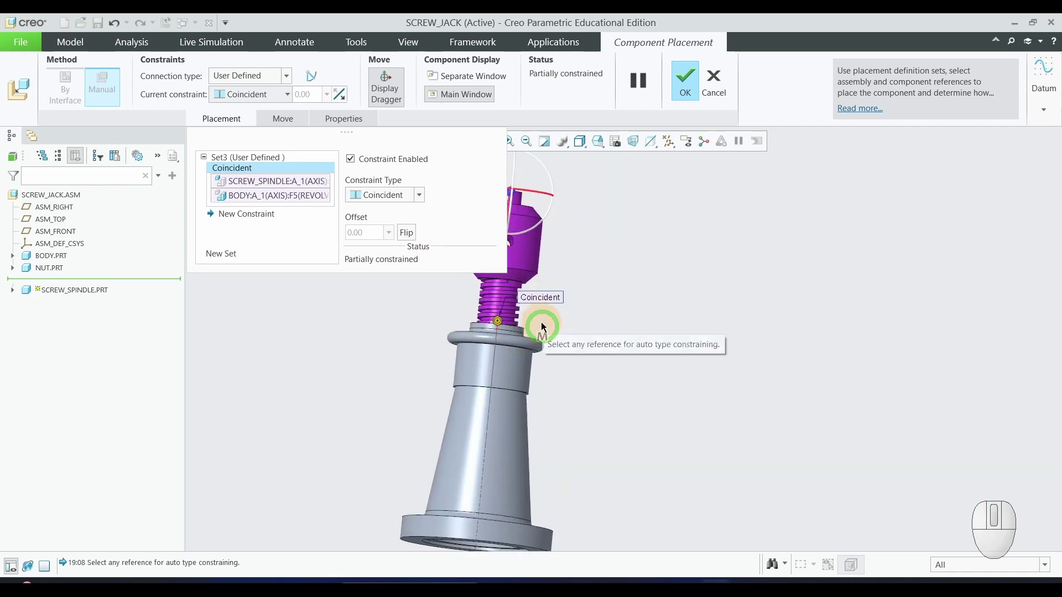
{"action": "scroll", "coordinate": [543, 322], "scroll_direction": "up", "scroll_amount": 3}
{"action": "scroll", "coordinate": [516, 310], "scroll_direction": "down", "scroll_amount": 6}
{"action": "middle_click_drag", "start_coordinate": [487, 395], "coordinate": [502, 370]}
{"action": "scroll", "coordinate": [434, 395], "scroll_direction": "up", "scroll_amount": 4}
{"action": "scroll", "coordinate": [395, 458], "scroll_direction": "down", "scroll_amount": 4}
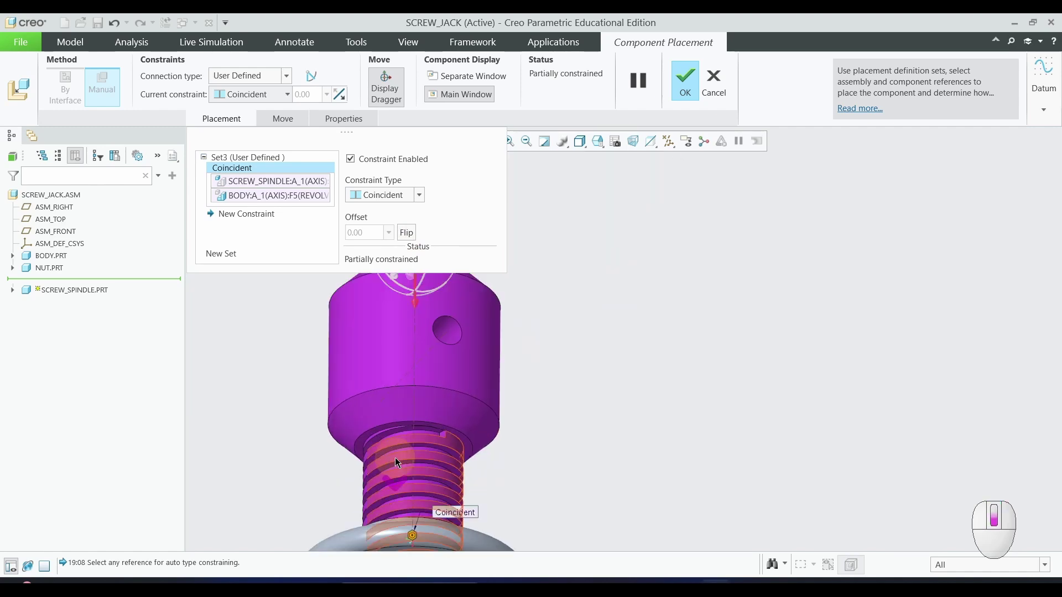
{"action": "left_click", "coordinate": [355, 443]}
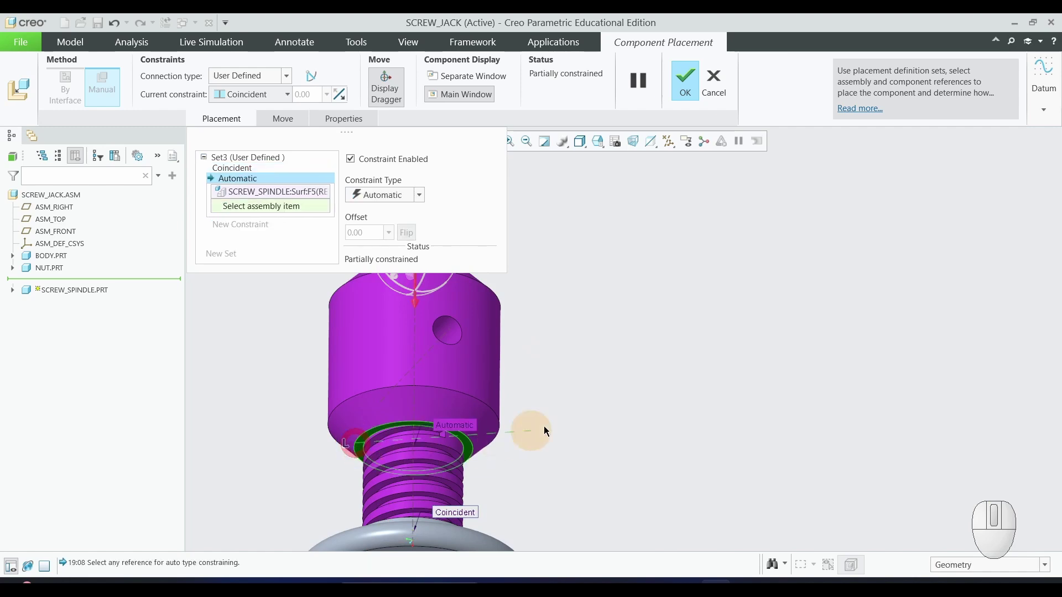
{"action": "scroll", "coordinate": [657, 398], "scroll_direction": "up", "scroll_amount": 4}
{"action": "scroll", "coordinate": [657, 424], "scroll_direction": "down", "scroll_amount": 3}
{"action": "middle_click_drag", "start_coordinate": [656, 424], "coordinate": [626, 455]}
{"action": "scroll", "coordinate": [676, 313], "scroll_direction": "down", "scroll_amount": 5}
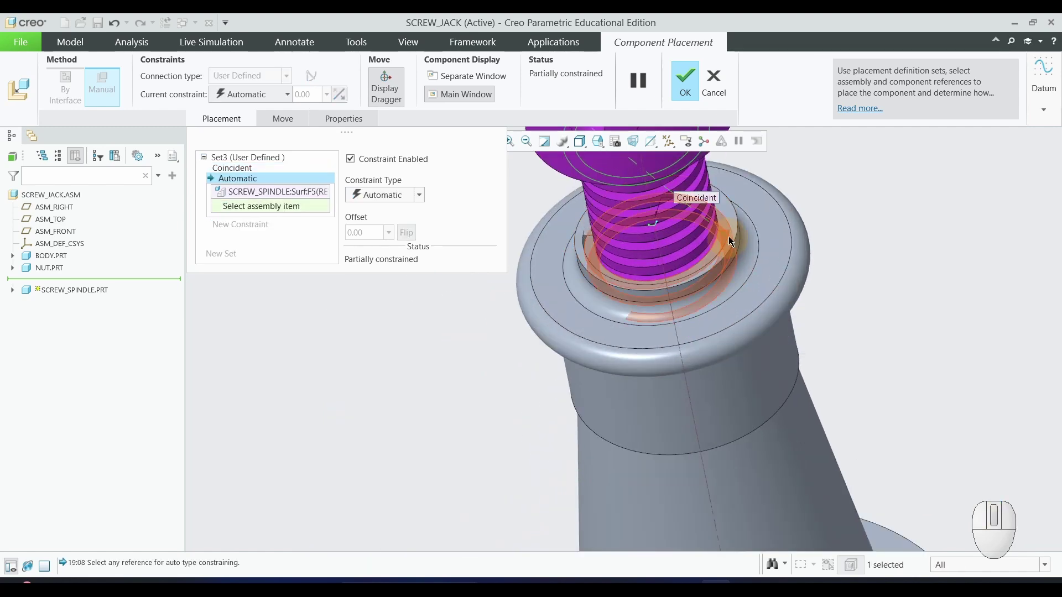
{"action": "left_click", "coordinate": [730, 216]}
{"action": "scroll", "coordinate": [541, 442], "scroll_direction": "up", "scroll_amount": 5}
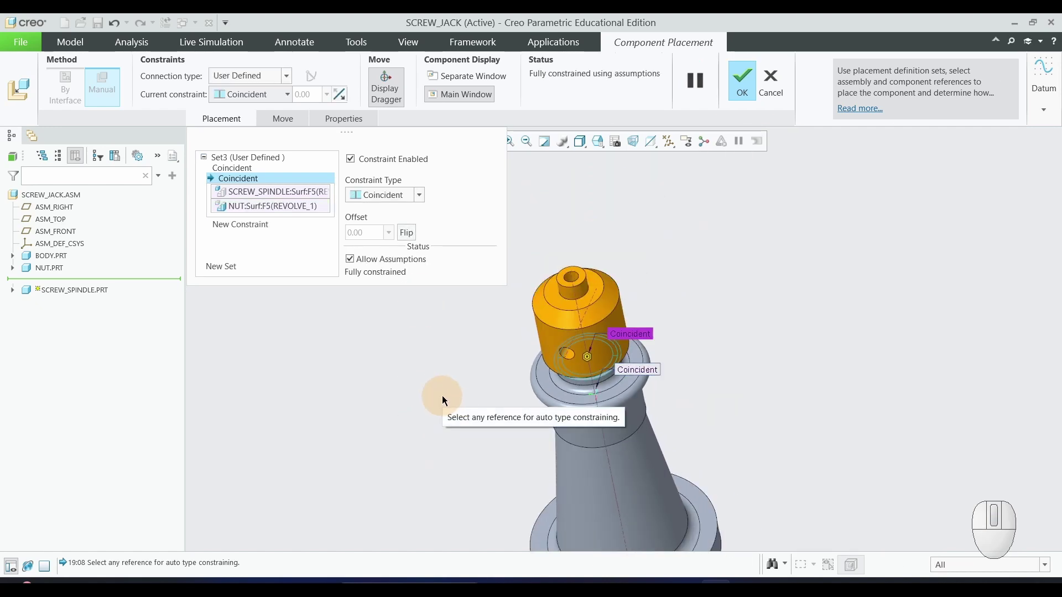
- Change the constraint between the spindle's head and the nut to Distance with an offset of 15
{"action": "left_click", "coordinate": [396, 195]}
{"action": "left_click", "coordinate": [391, 208]}
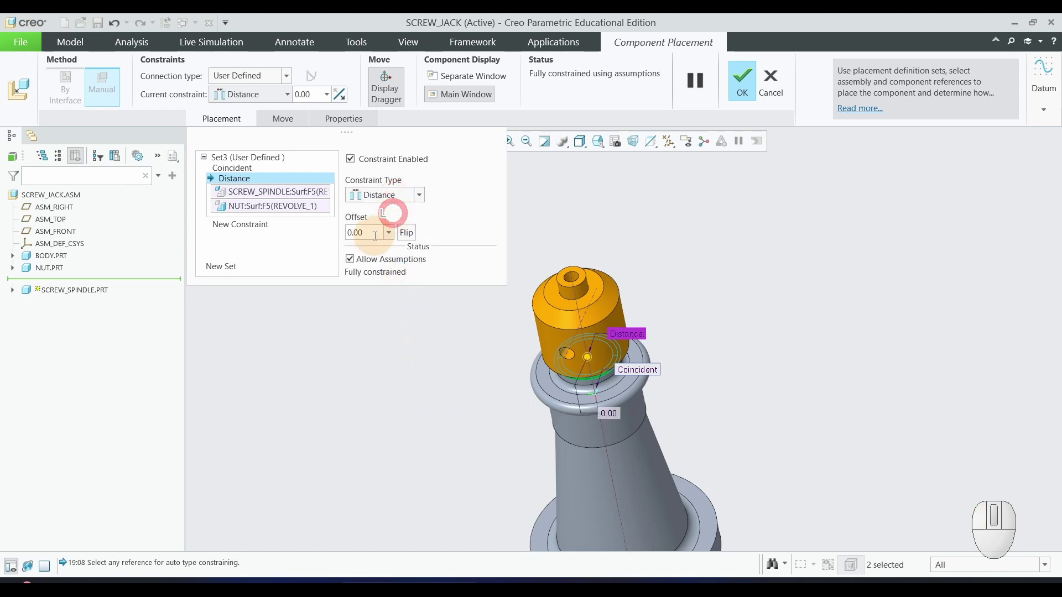
{"action": "left_click", "coordinate": [369, 234]}
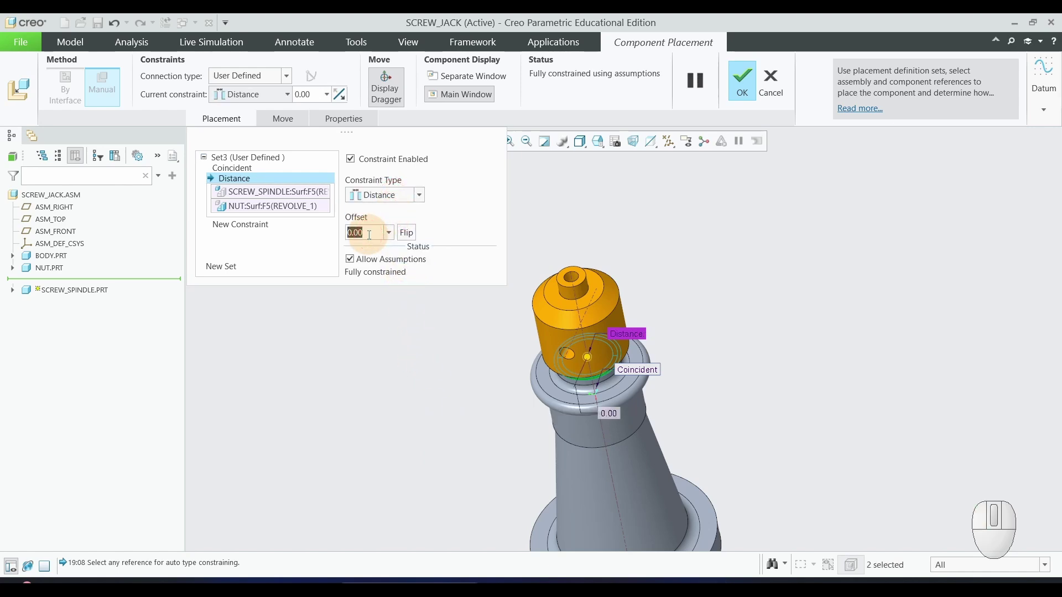
{"action": "type", "text": "15"}
{"action": "key", "text": "Return"}
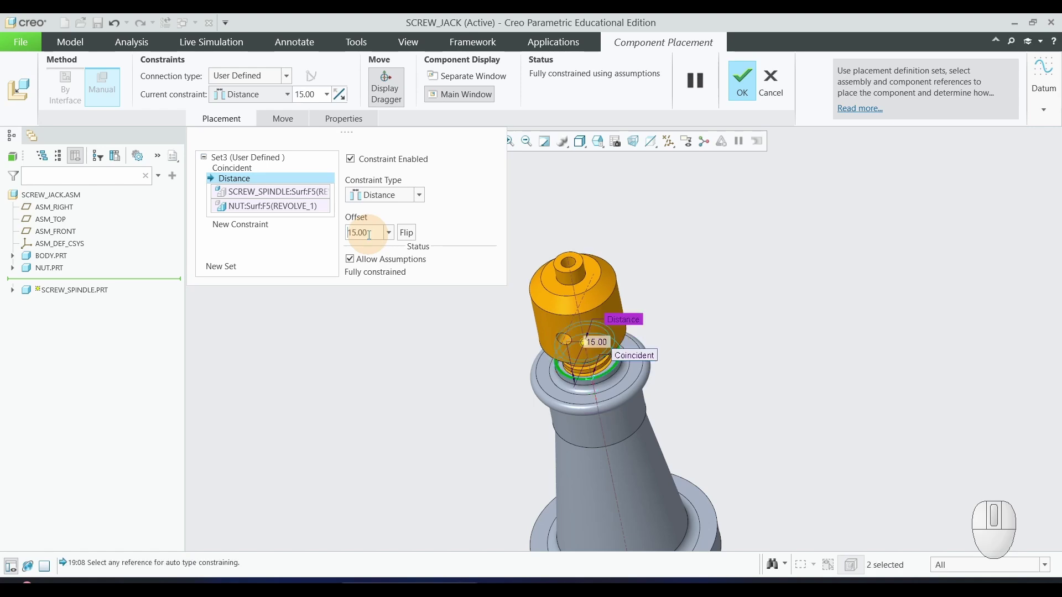
- Set the offset between the spindle's head and the nut to 120
{"action": "left_click", "coordinate": [350, 232]}
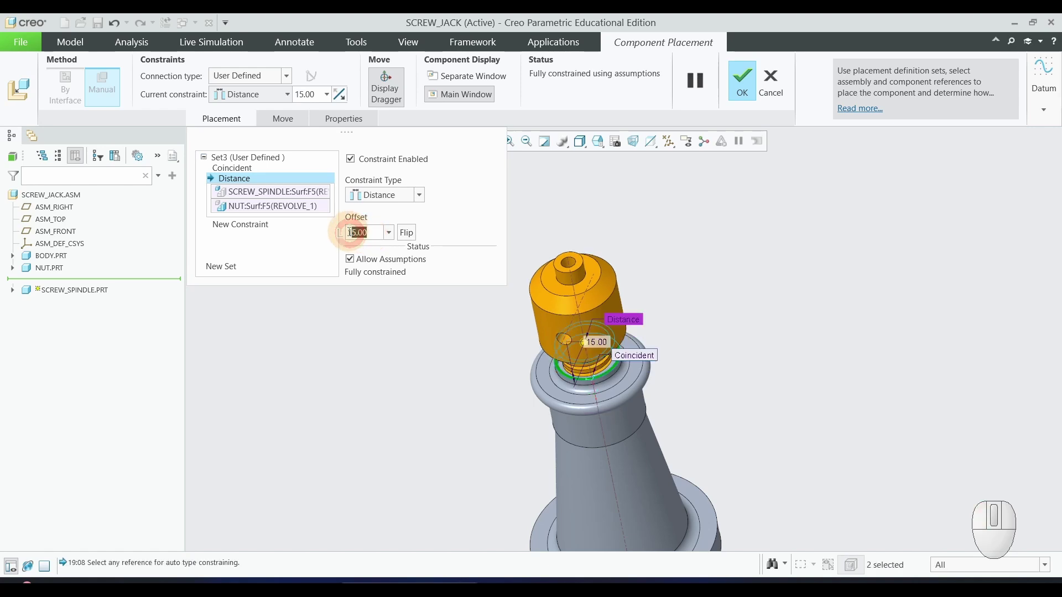
{"action": "type", "text": "120"}
{"action": "key", "text": "Return"}
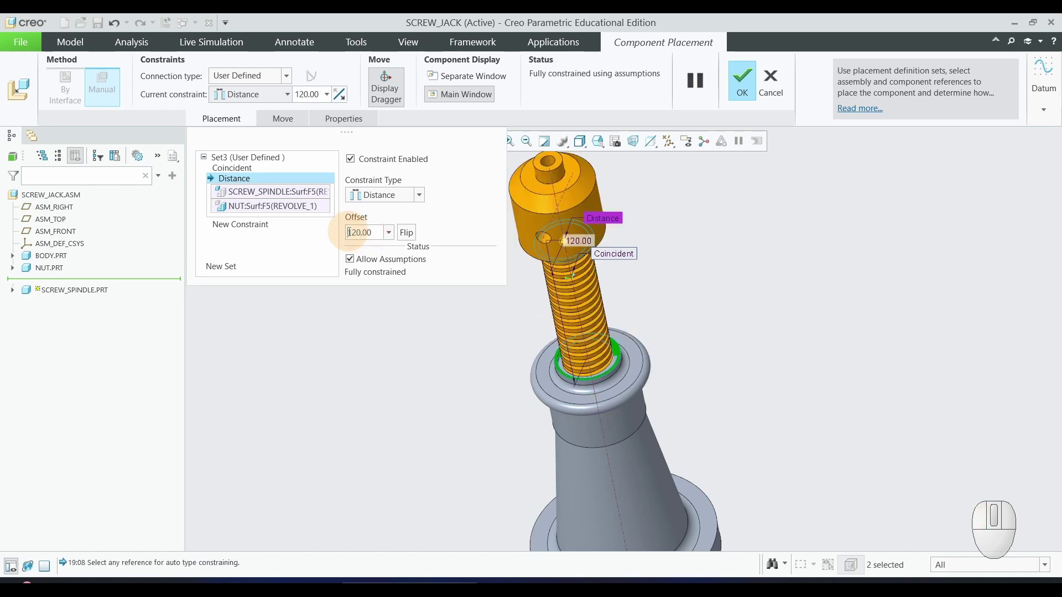
- Set the offset between the spindle's head and the nut to 50, and accept the spindle's placement
{"action": "left_click", "coordinate": [344, 234]}
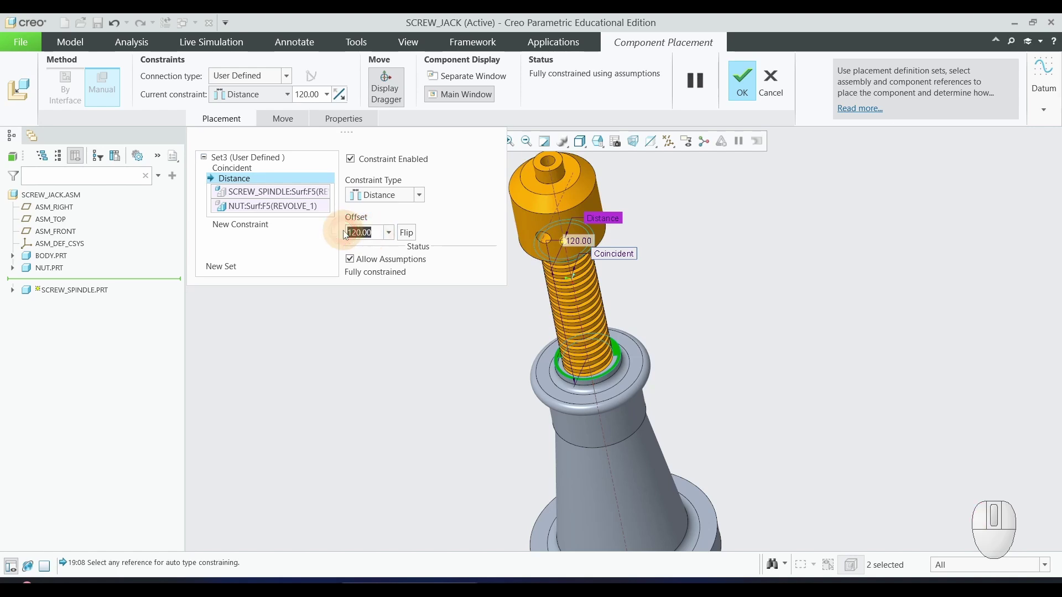
{"action": "type", "text": "50"}
{"action": "key", "text": "Return"}
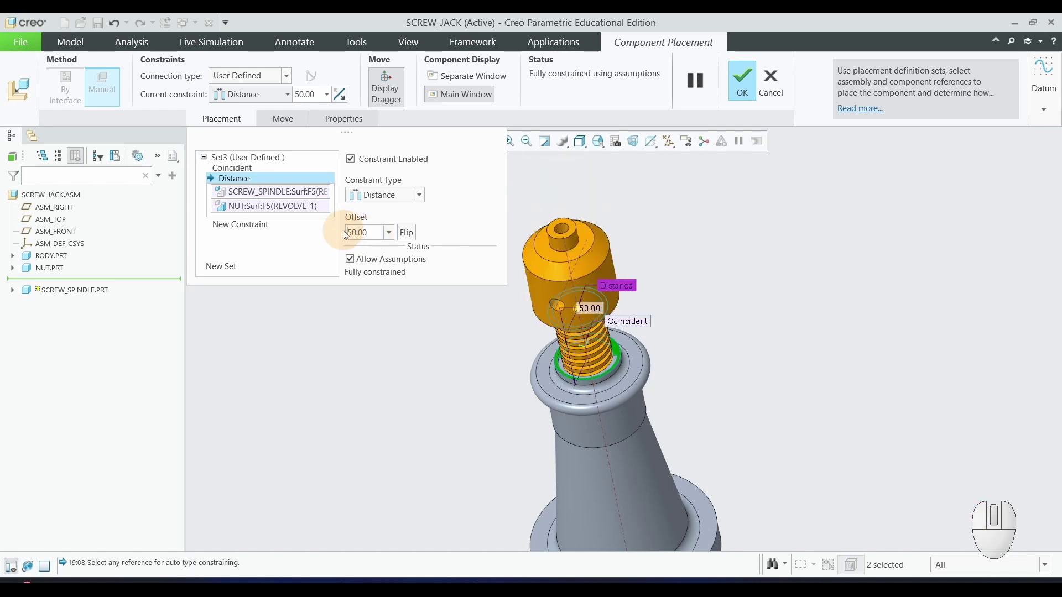
{"action": "middle_click_drag", "start_coordinate": [573, 478], "coordinate": [482, 492]}
{"action": "scroll", "coordinate": [480, 491], "scroll_direction": "down", "scroll_amount": 3}
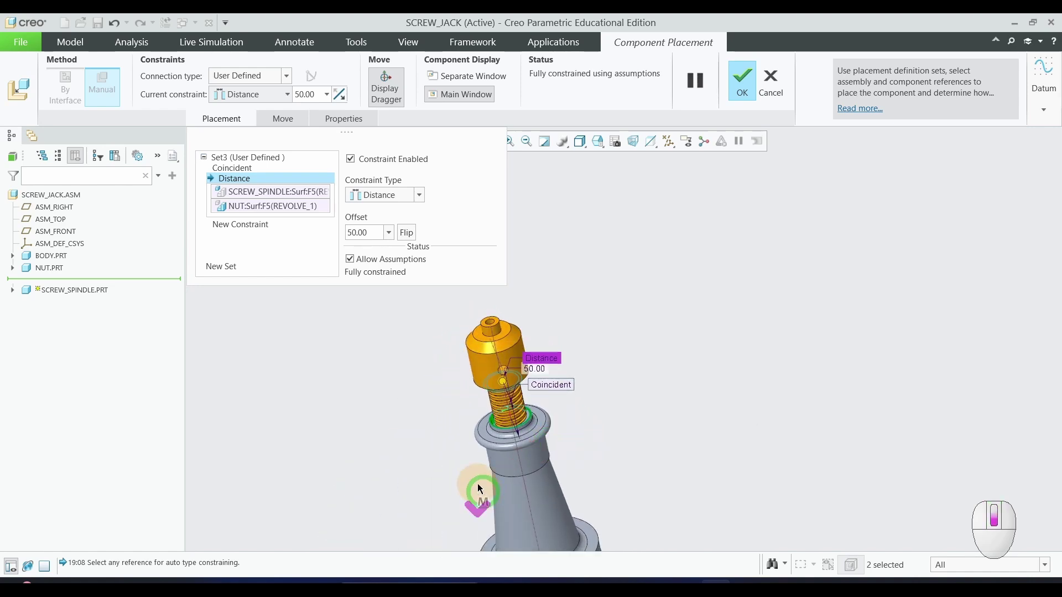
{"action": "scroll", "coordinate": [534, 382], "scroll_direction": "up", "scroll_amount": 3}
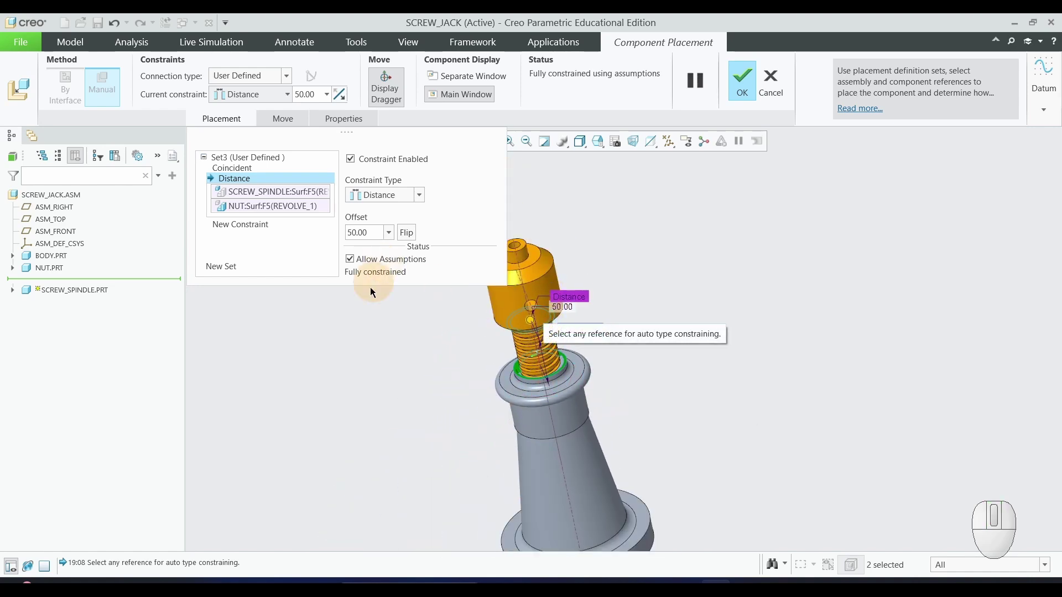
{"action": "left_click", "coordinate": [741, 83]}
- Bring cup.prt into the assembly for placement
{"action": "middle_click_drag", "start_coordinate": [757, 341], "coordinate": [755, 343]}
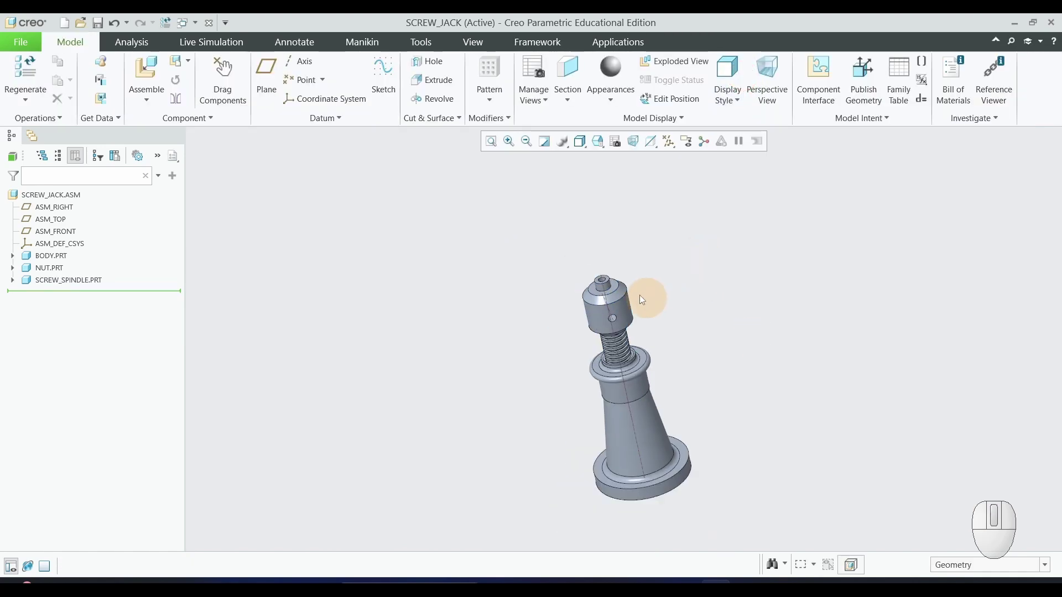
{"action": "scroll", "coordinate": [609, 296], "scroll_direction": "down", "scroll_amount": 2}
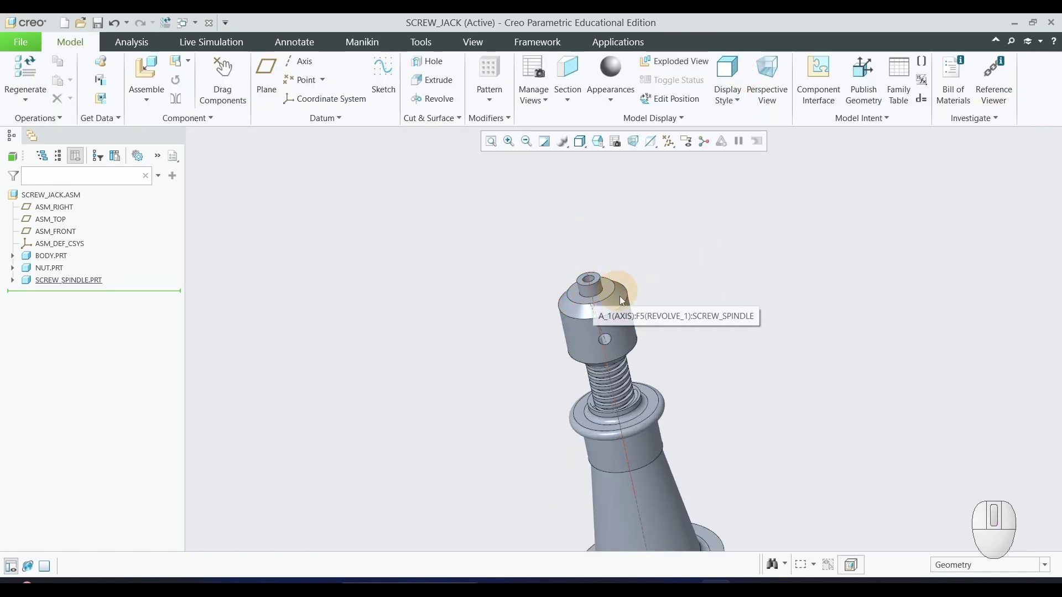
{"action": "left_click", "coordinate": [145, 68]}
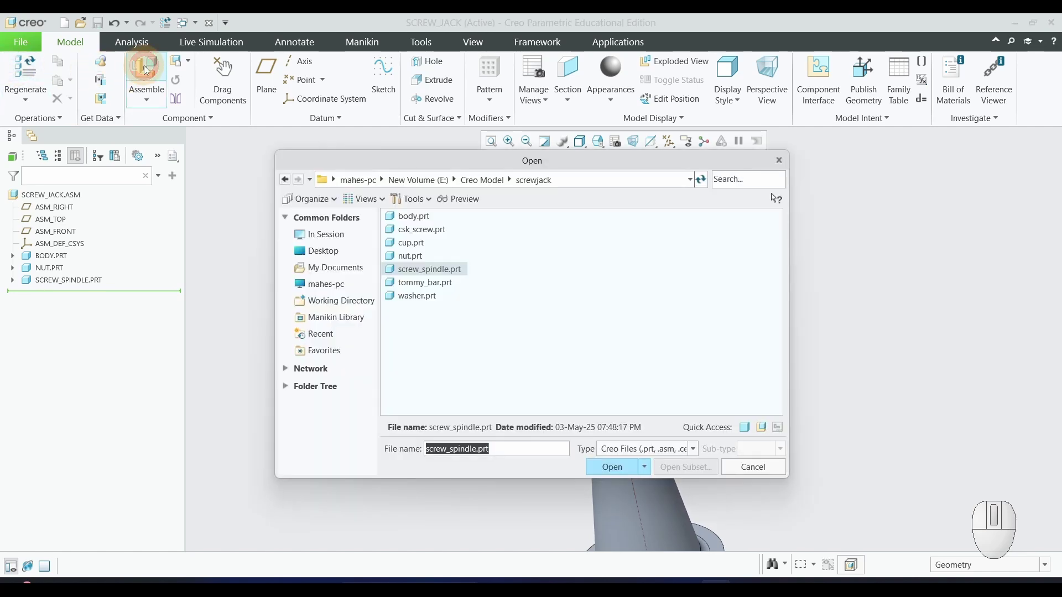
{"action": "left_click", "coordinate": [410, 242]}
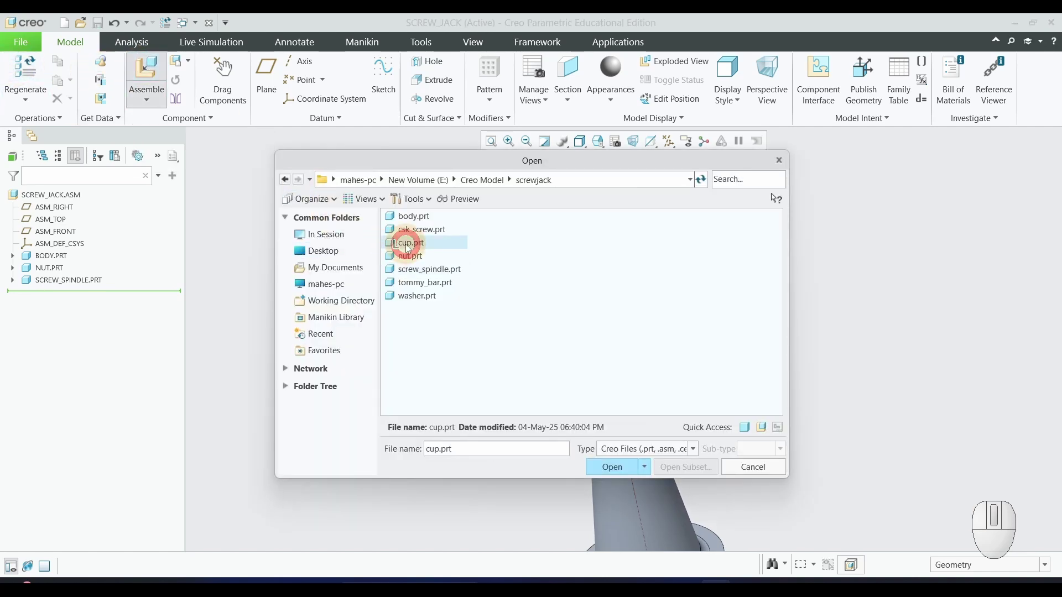
{"action": "left_click", "coordinate": [612, 467]}
- Turn off the display of the 3D dragger on the cup to expose its central axis
{"action": "scroll", "coordinate": [469, 476], "scroll_direction": "down", "scroll_amount": 4}
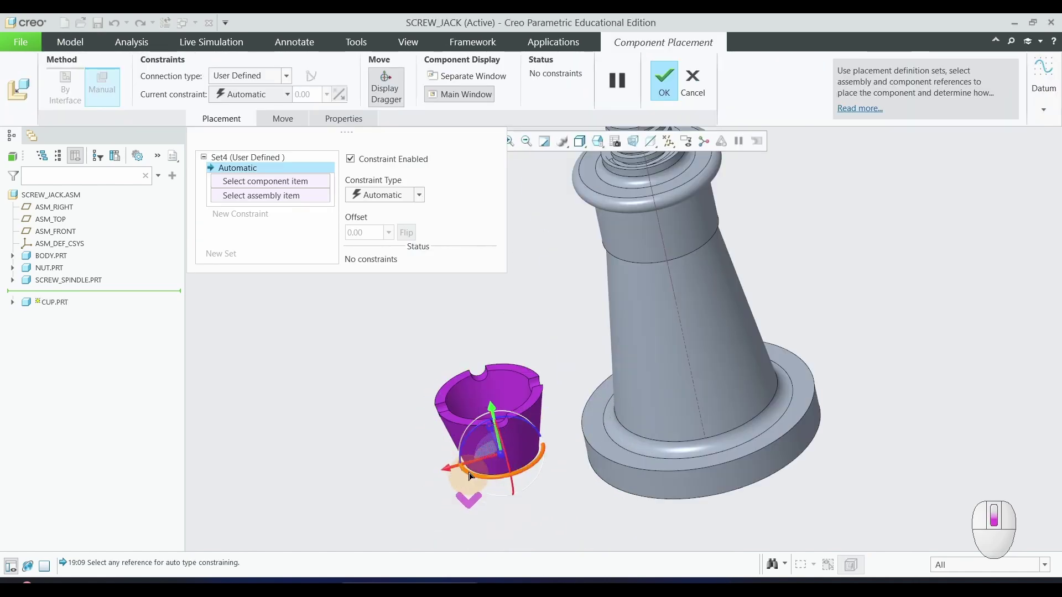
{"action": "scroll", "coordinate": [498, 426], "scroll_direction": "down", "scroll_amount": 5}
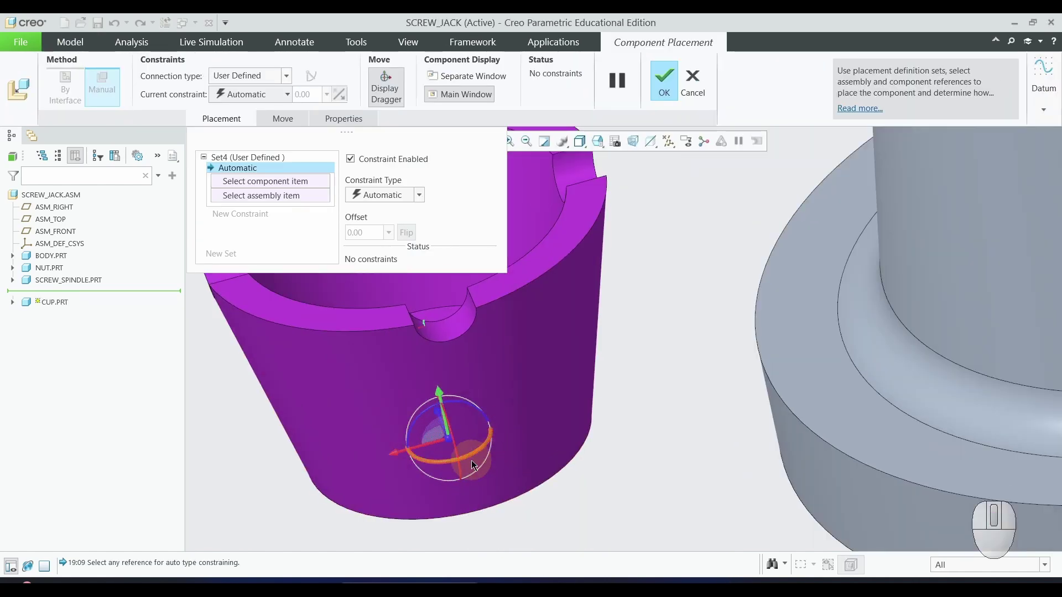
{"action": "scroll", "coordinate": [492, 456], "scroll_direction": "up", "scroll_amount": 2}
{"action": "middle_click_drag", "start_coordinate": [492, 456], "coordinate": [447, 362]}
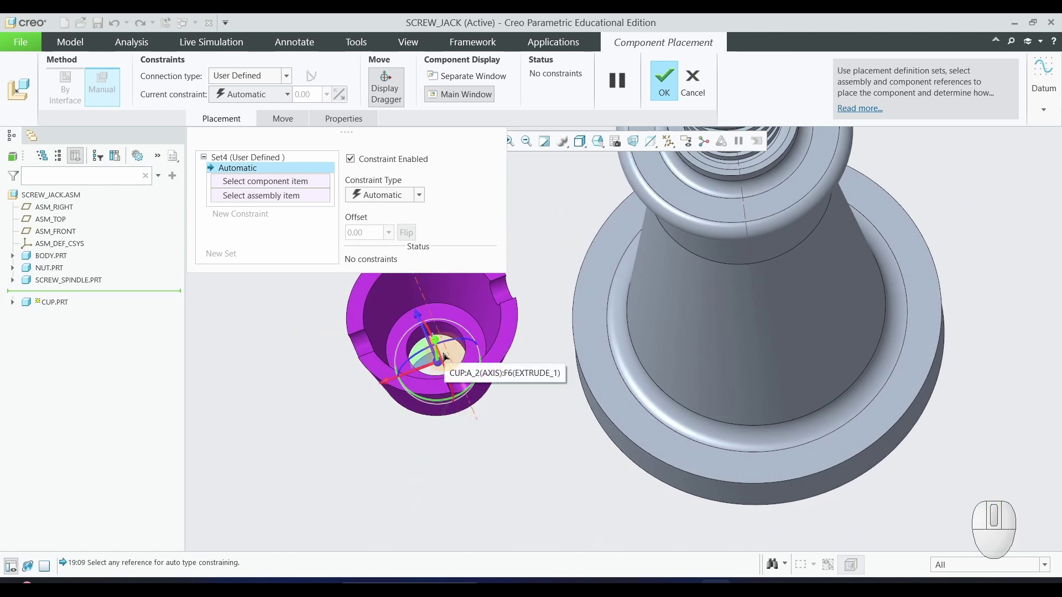
{"action": "middle_click_drag", "start_coordinate": [386, 463], "coordinate": [402, 482]}
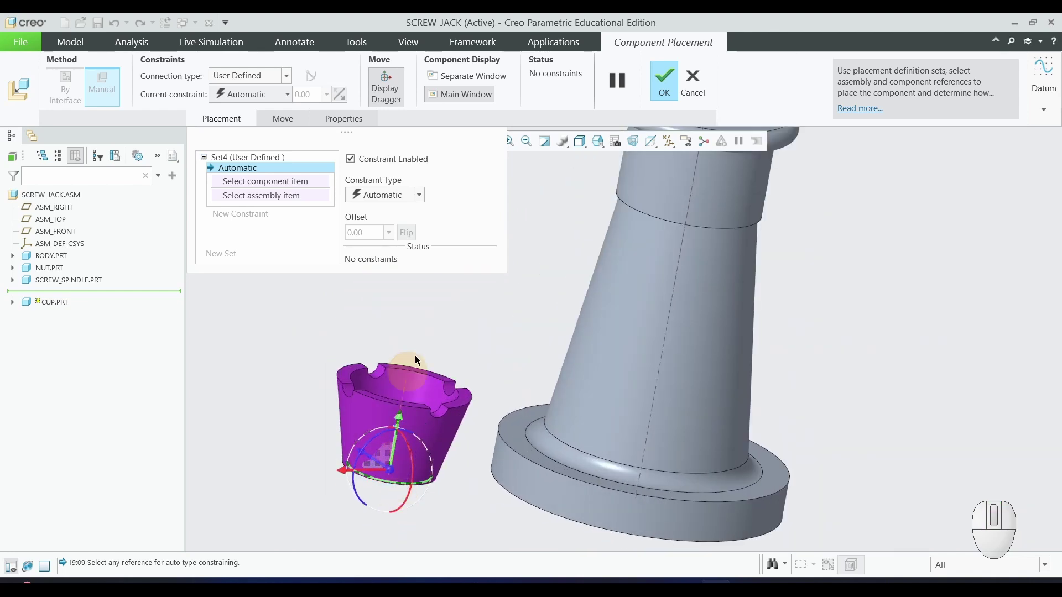
{"action": "left_click", "coordinate": [385, 89]}
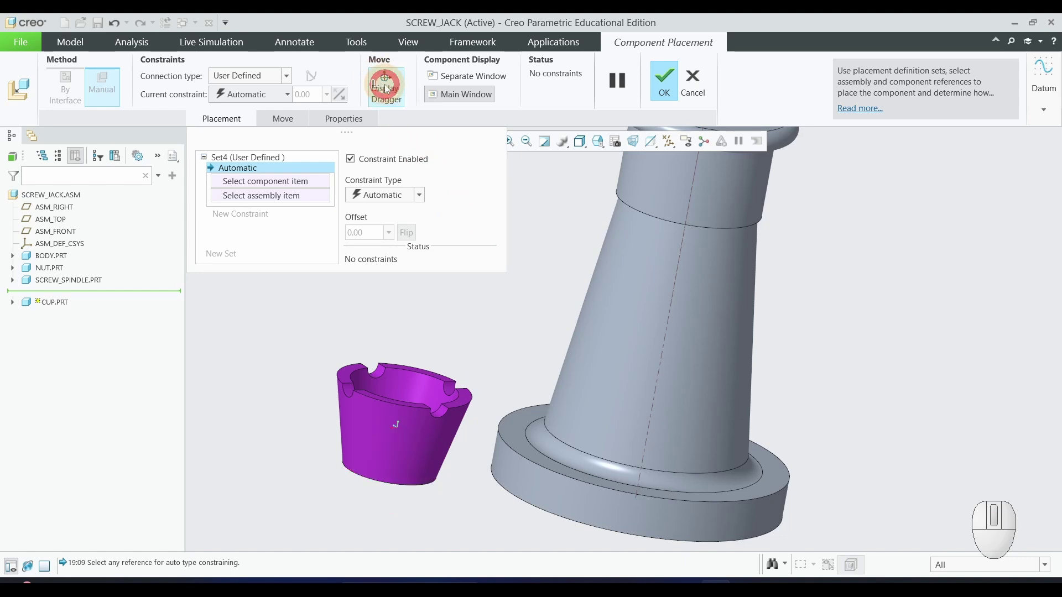
{"action": "scroll", "coordinate": [387, 467], "scroll_direction": "down", "scroll_amount": 3}
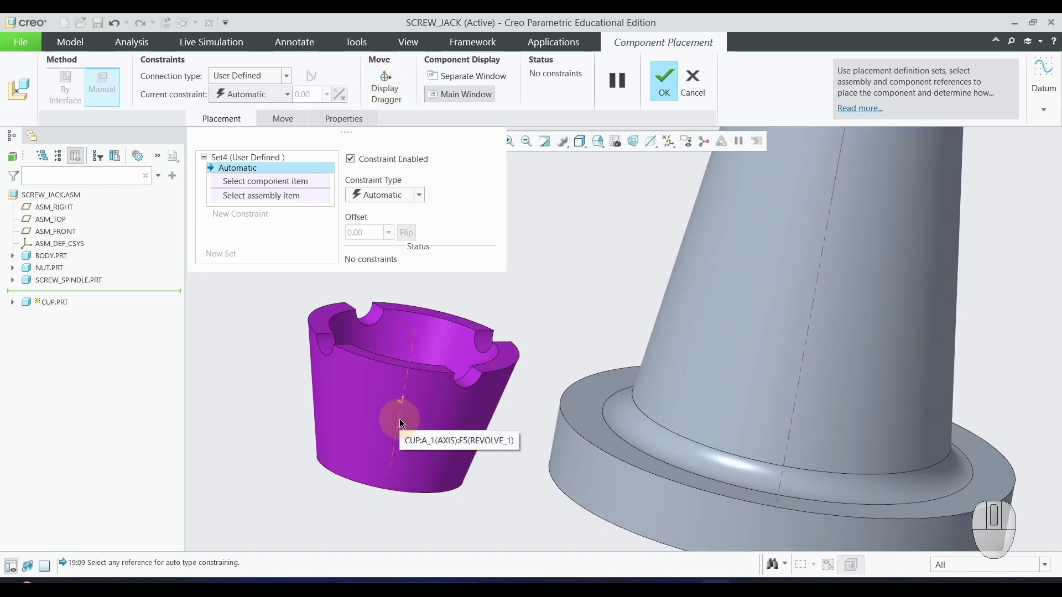
- Constrain the cup's central axis Coincident with the screw spindle's axis
{"action": "left_click", "coordinate": [402, 421]}
{"action": "scroll", "coordinate": [414, 469], "scroll_direction": "up", "scroll_amount": 5}
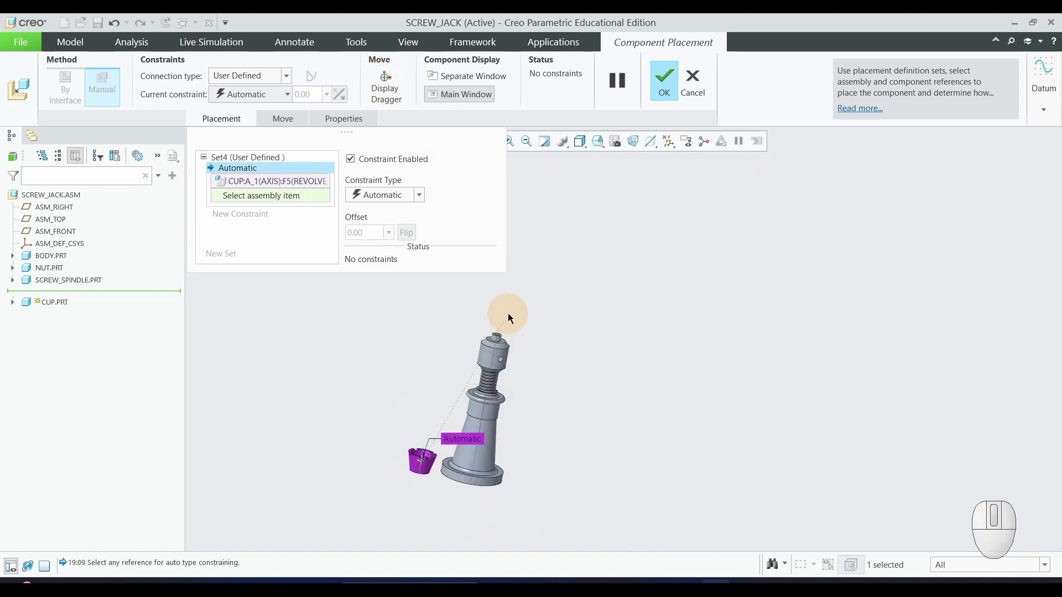
{"action": "scroll", "coordinate": [505, 333], "scroll_direction": "down", "scroll_amount": 5}
{"action": "left_click", "coordinate": [473, 410]}
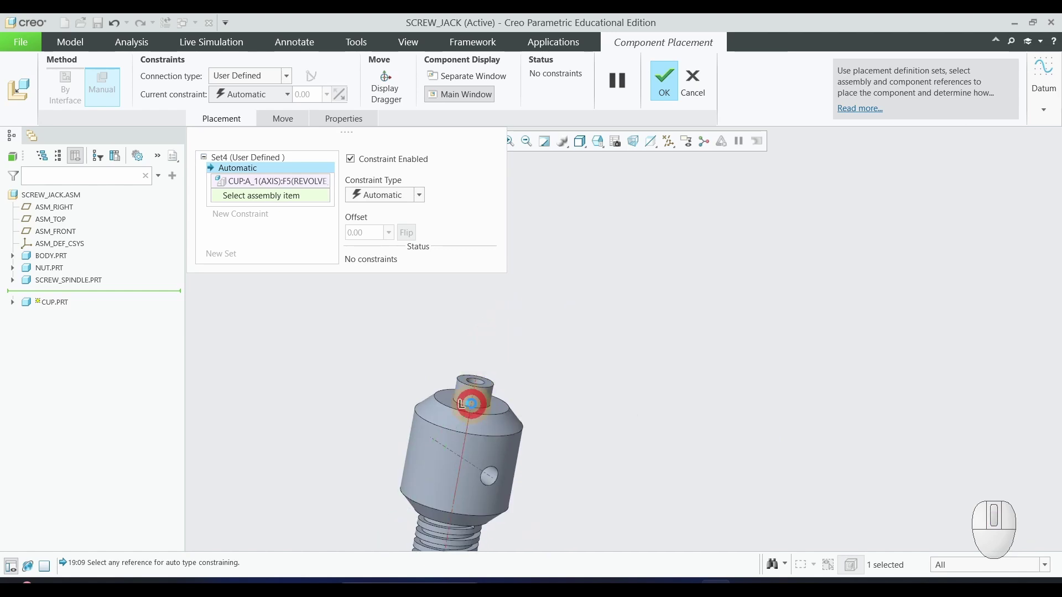
{"action": "scroll", "coordinate": [572, 411], "scroll_direction": "up", "scroll_amount": 4}
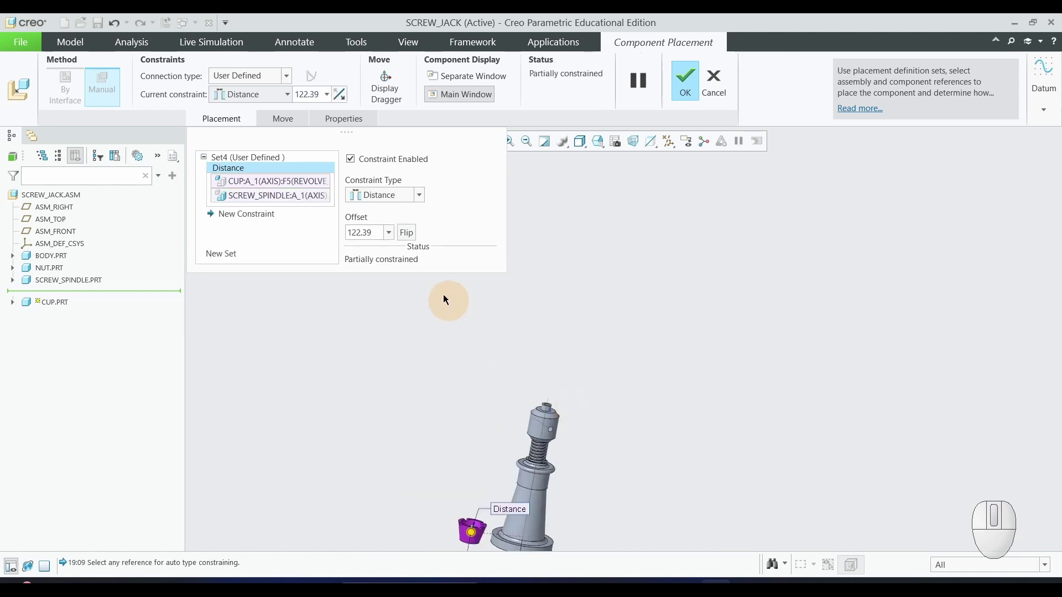
{"action": "left_click", "coordinate": [386, 197]}
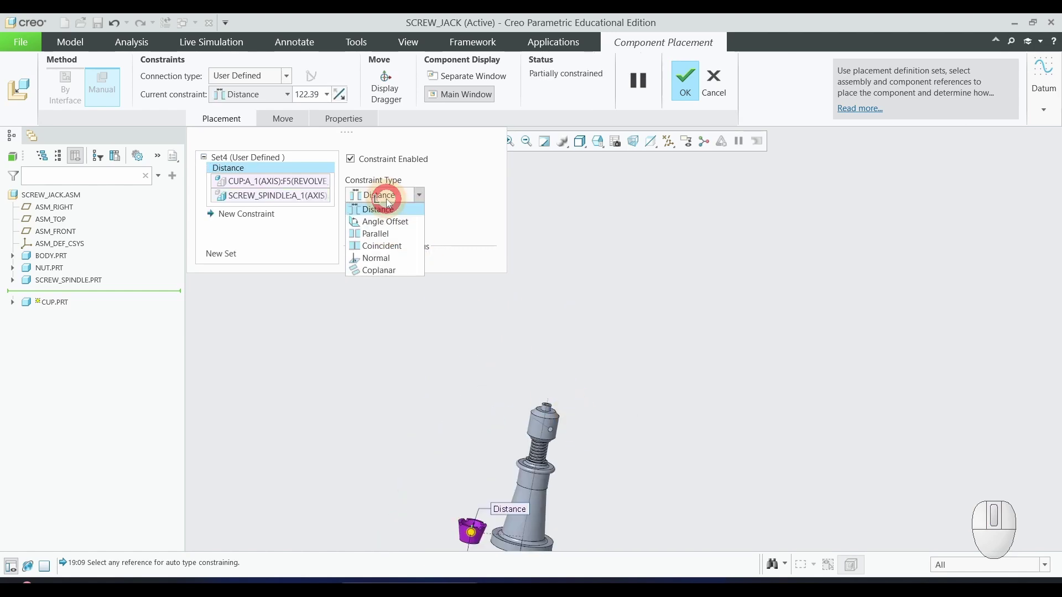
{"action": "left_click", "coordinate": [381, 247]}
{"action": "scroll", "coordinate": [556, 441], "scroll_direction": "up", "scroll_amount": 3}
{"action": "scroll", "coordinate": [562, 473], "scroll_direction": "down", "scroll_amount": 6}
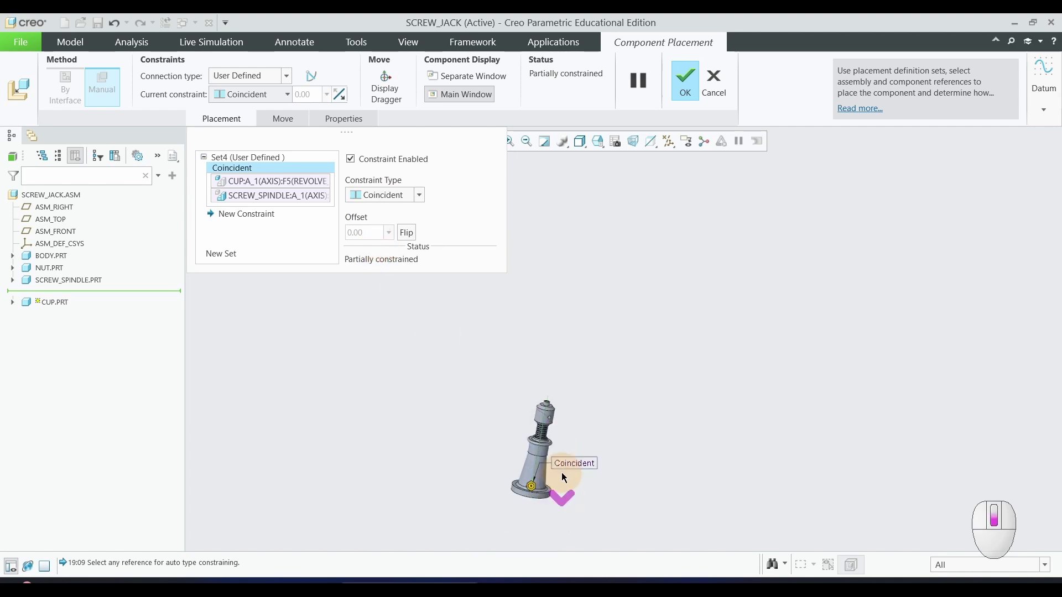
- Show the 3D dragger again and move the cup along the spindle's axis until it sits clear above the spindle's head
{"action": "left_click", "coordinate": [386, 83]}
{"action": "left_click_drag", "start_coordinate": [488, 465], "coordinate": [548, 125]}
{"action": "scroll", "coordinate": [605, 492], "scroll_direction": "up", "scroll_amount": 3}
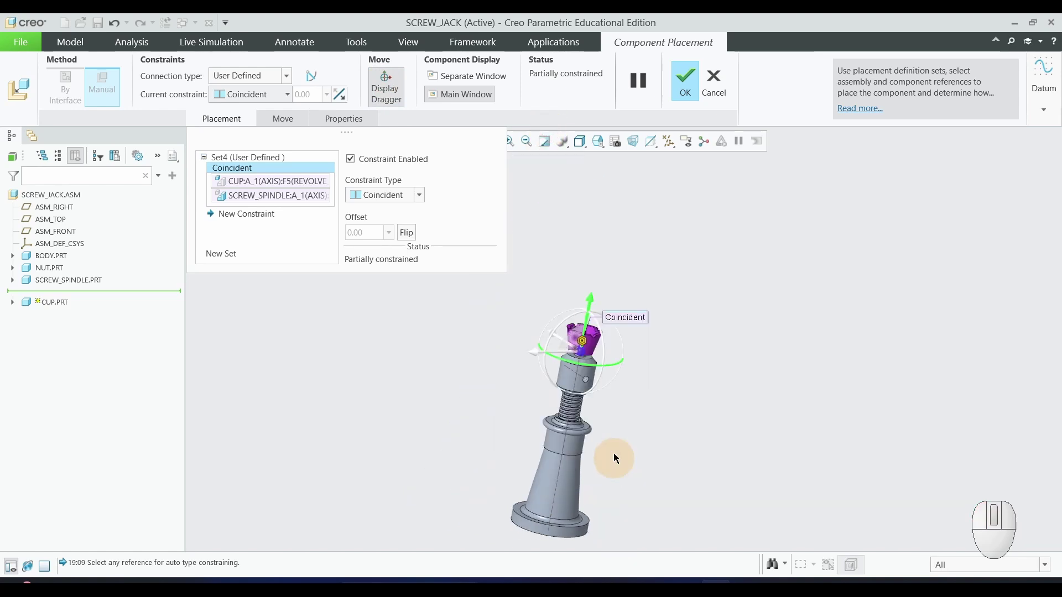
{"action": "scroll", "coordinate": [585, 317], "scroll_direction": "down", "scroll_amount": 3}
{"action": "left_click_drag", "start_coordinate": [581, 332], "coordinate": [589, 283]}
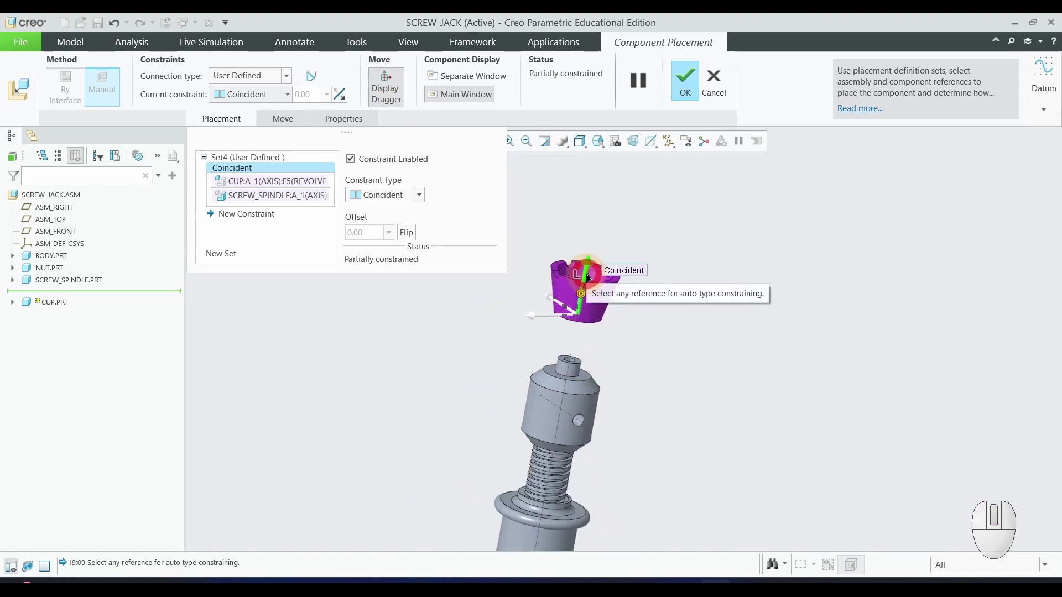
{"action": "scroll", "coordinate": [481, 317], "scroll_direction": "down", "scroll_amount": 2}
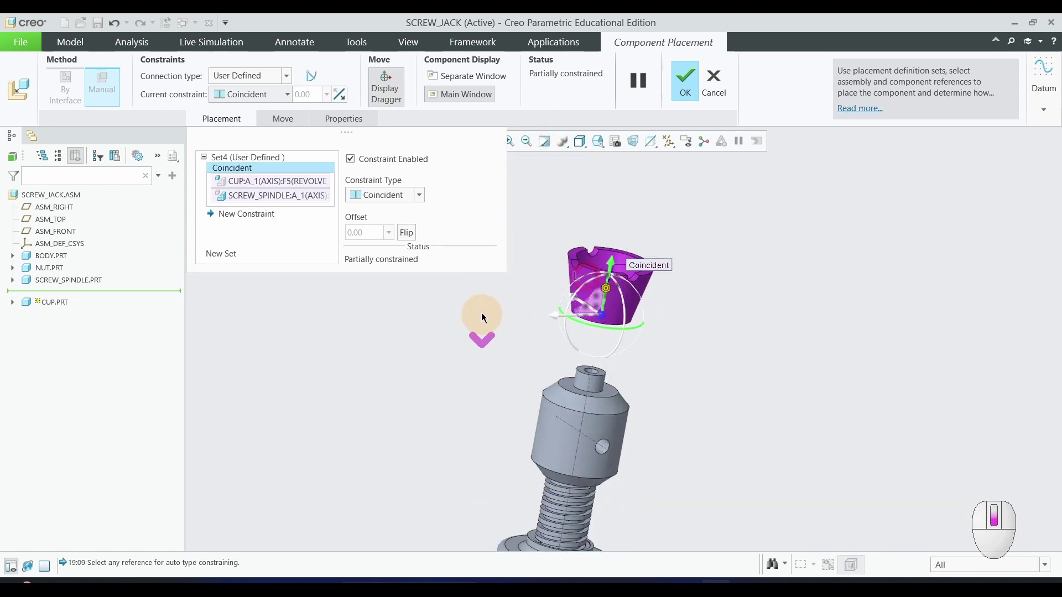
- Constrain the cup's underside Coincident with the shoulder face on top of the screw spindle's head
{"action": "left_click", "coordinate": [599, 392]}
{"action": "middle_click", "coordinate": [506, 361]}
{"action": "middle_click_drag", "start_coordinate": [506, 363], "coordinate": [547, 311]}
{"action": "scroll", "coordinate": [551, 370], "scroll_direction": "down", "scroll_amount": 3}
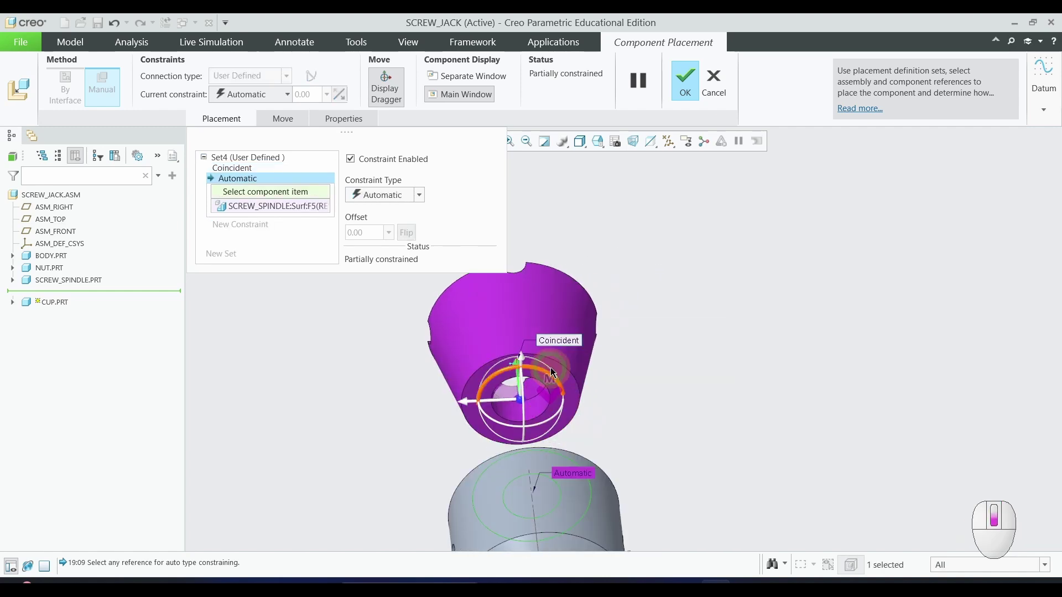
{"action": "left_click", "coordinate": [572, 387]}
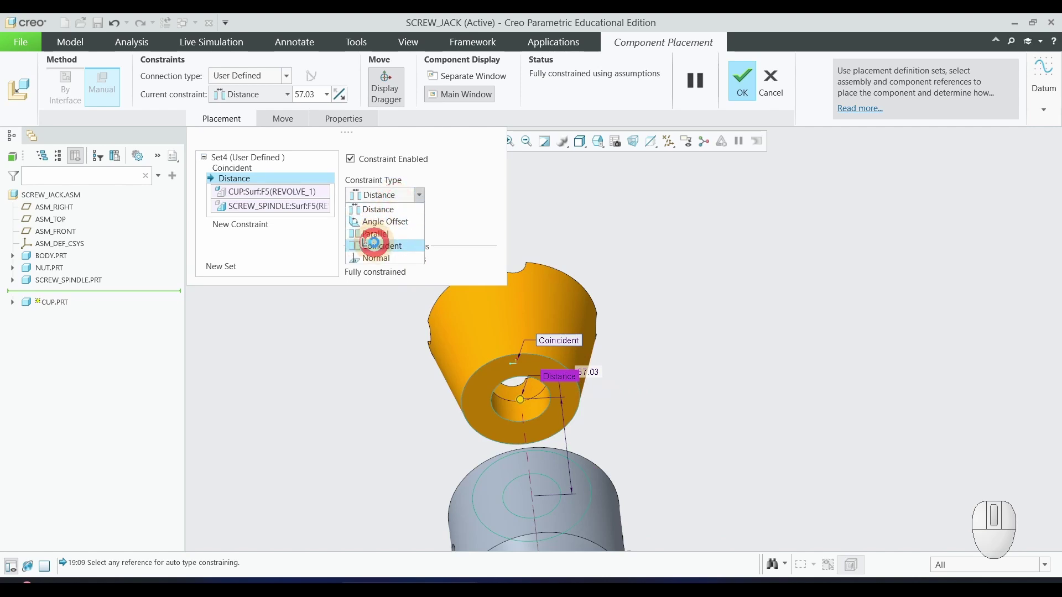
{"action": "left_click", "coordinate": [376, 245]}
- Check the cup's seating on the spindle's head and accept its placement
{"action": "scroll", "coordinate": [678, 335], "scroll_direction": "up", "scroll_amount": 4}
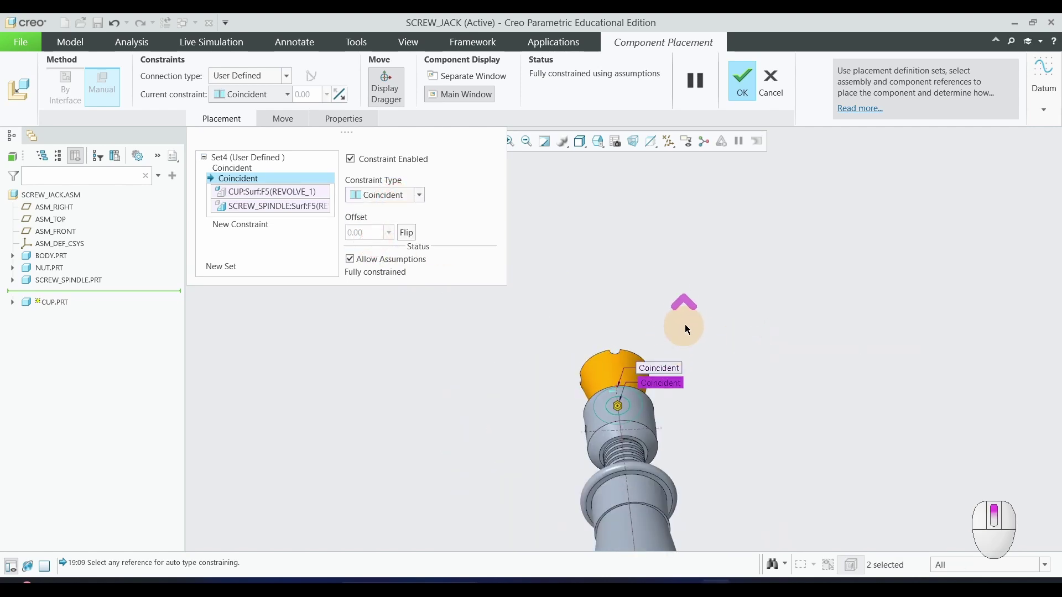
{"action": "scroll", "coordinate": [687, 403], "scroll_direction": "down", "scroll_amount": 5}
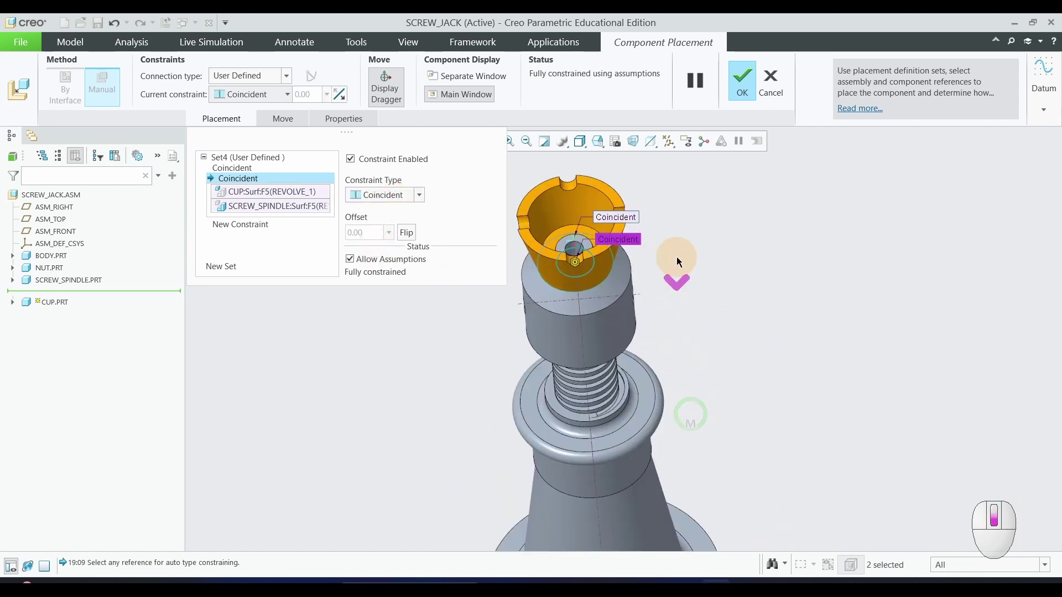
{"action": "scroll", "coordinate": [675, 324], "scroll_direction": "up", "scroll_amount": 3}
{"action": "scroll", "coordinate": [670, 253], "scroll_direction": "down", "scroll_amount": 6}
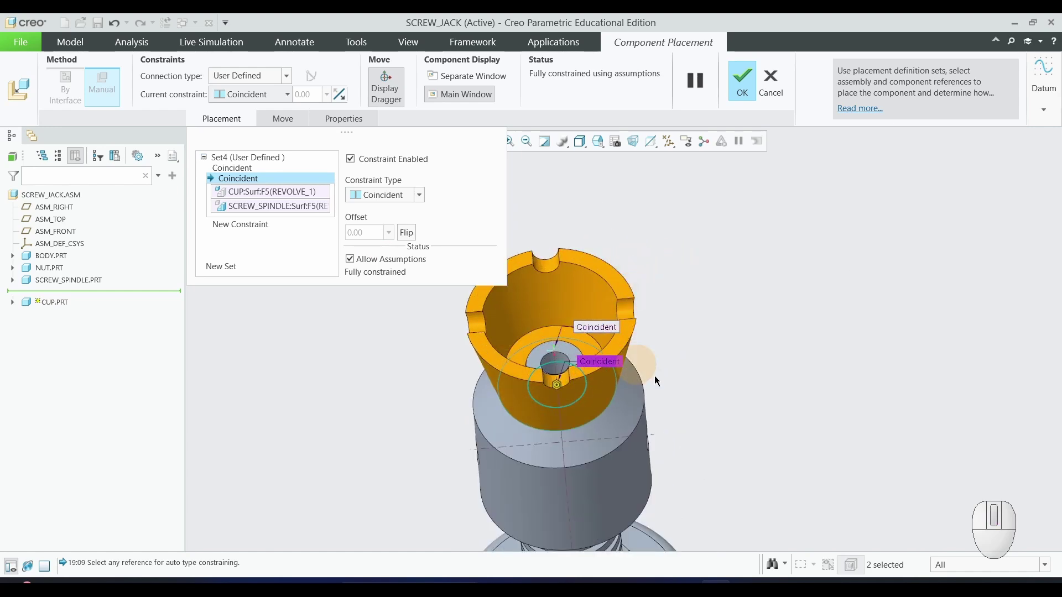
{"action": "scroll", "coordinate": [726, 404], "scroll_direction": "up", "scroll_amount": 2}
{"action": "scroll", "coordinate": [703, 360], "scroll_direction": "down", "scroll_amount": 2}
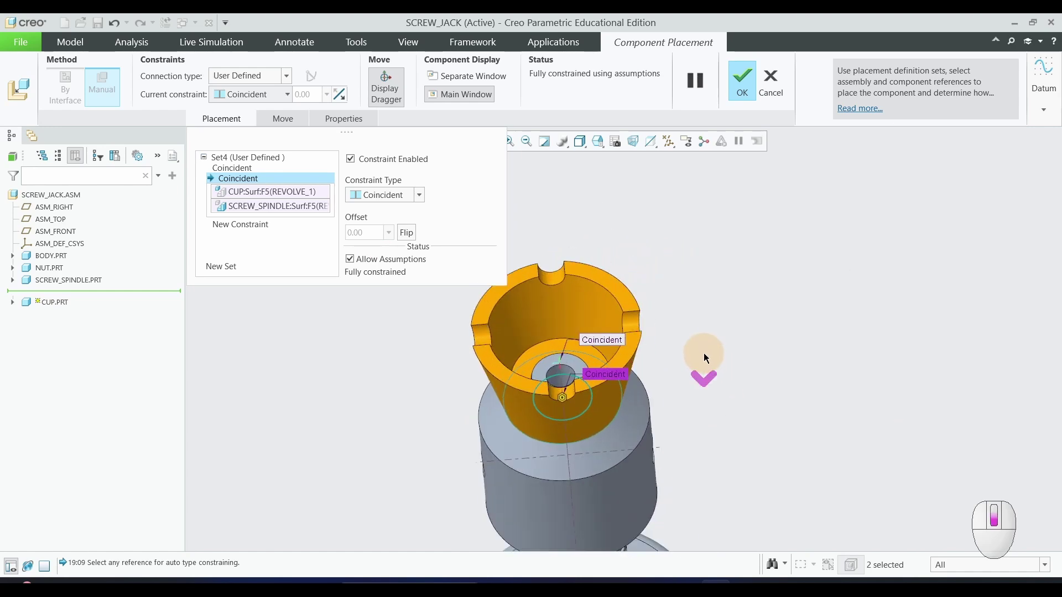
{"action": "left_click", "coordinate": [745, 96]}
- Bring washer.prt into the assembly for placement and show it in a separate window
{"action": "scroll", "coordinate": [705, 431], "scroll_direction": "up", "scroll_amount": 2}
{"action": "scroll", "coordinate": [699, 359], "scroll_direction": "down", "scroll_amount": 2}
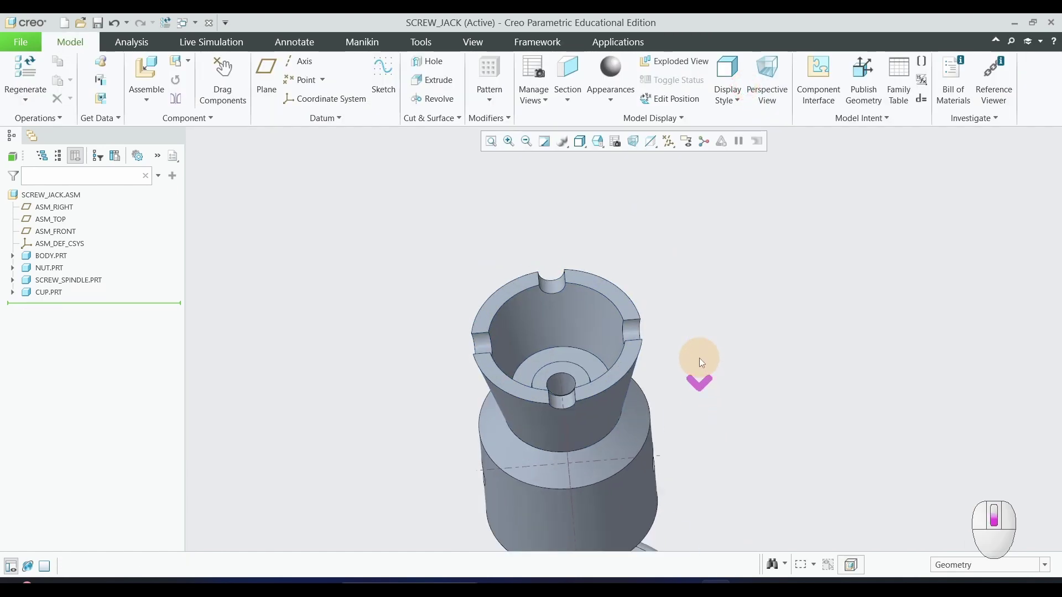
{"action": "mouse_move", "coordinate": [699, 358]}
{"action": "middle_mouse_down"}
{"action": "mouse_move", "coordinate": [704, 382]}
{"action": "mouse_move", "coordinate": [720, 375]}
{"action": "middle_mouse_up"}
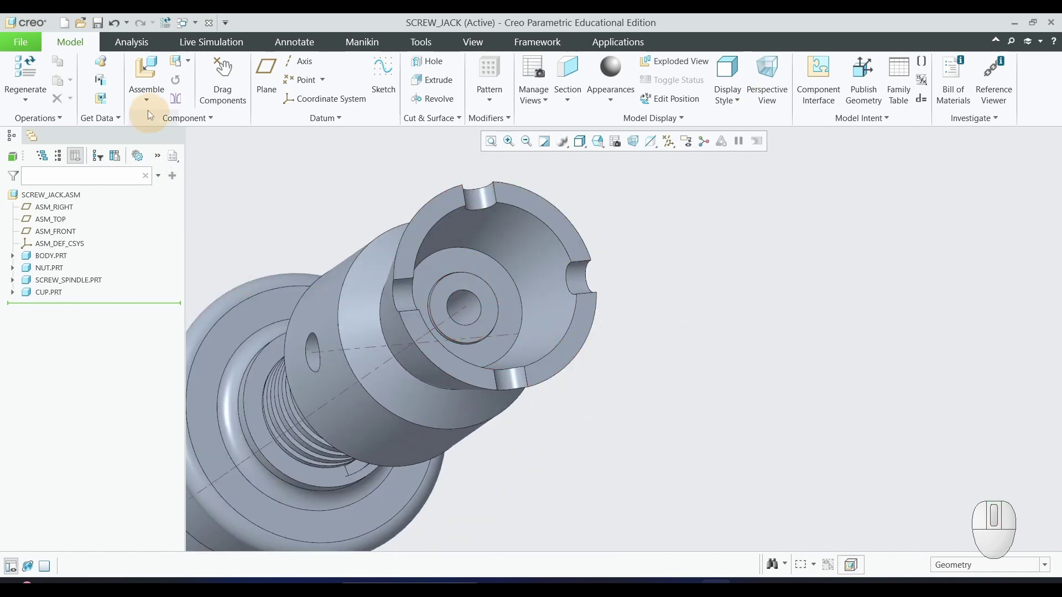
{"action": "left_click", "coordinate": [143, 75]}
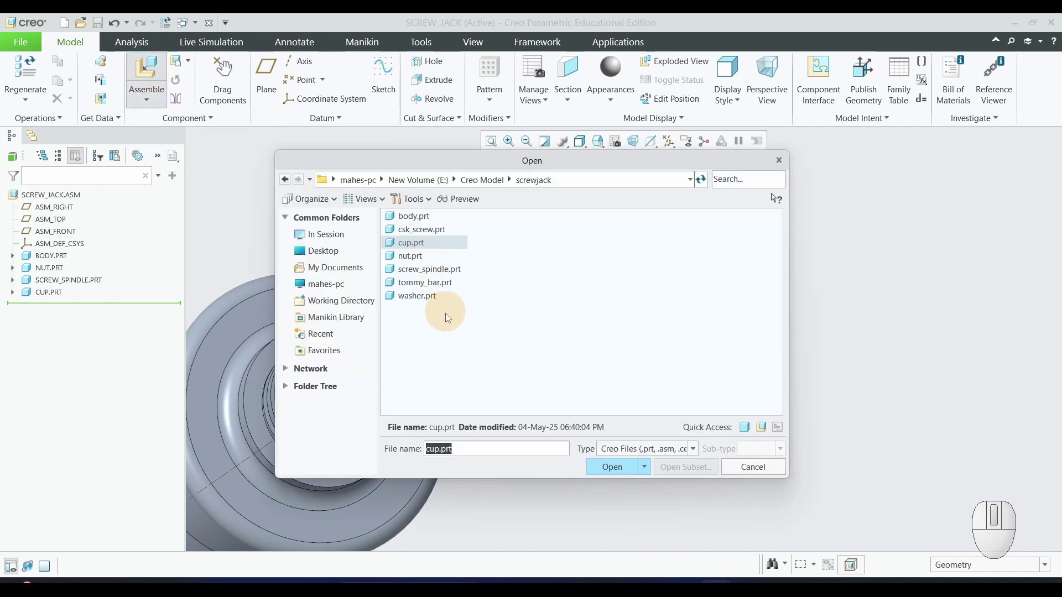
{"action": "left_click", "coordinate": [420, 296]}
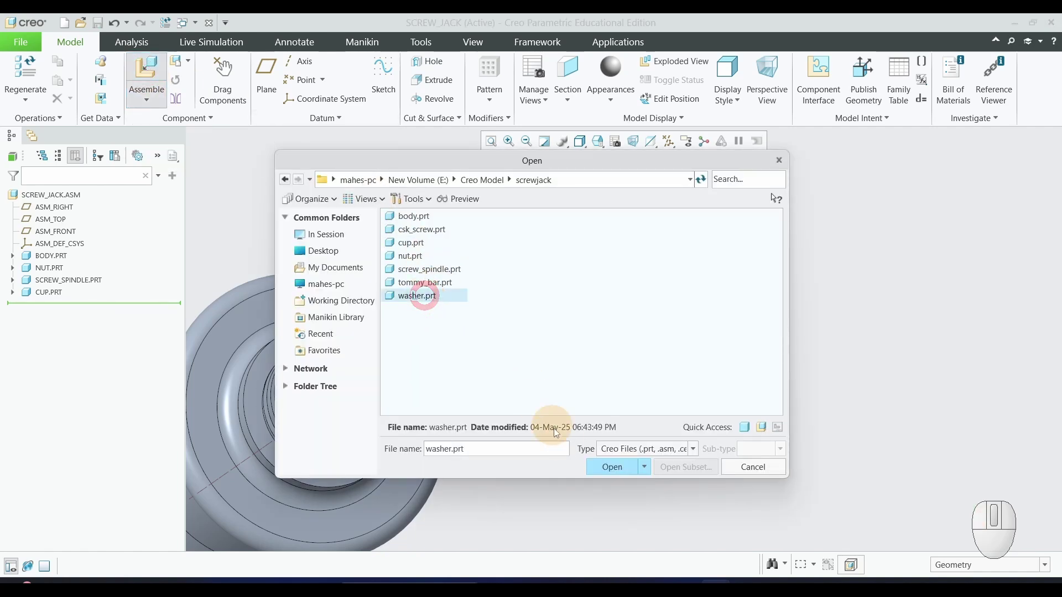
{"action": "left_click", "coordinate": [609, 466]}
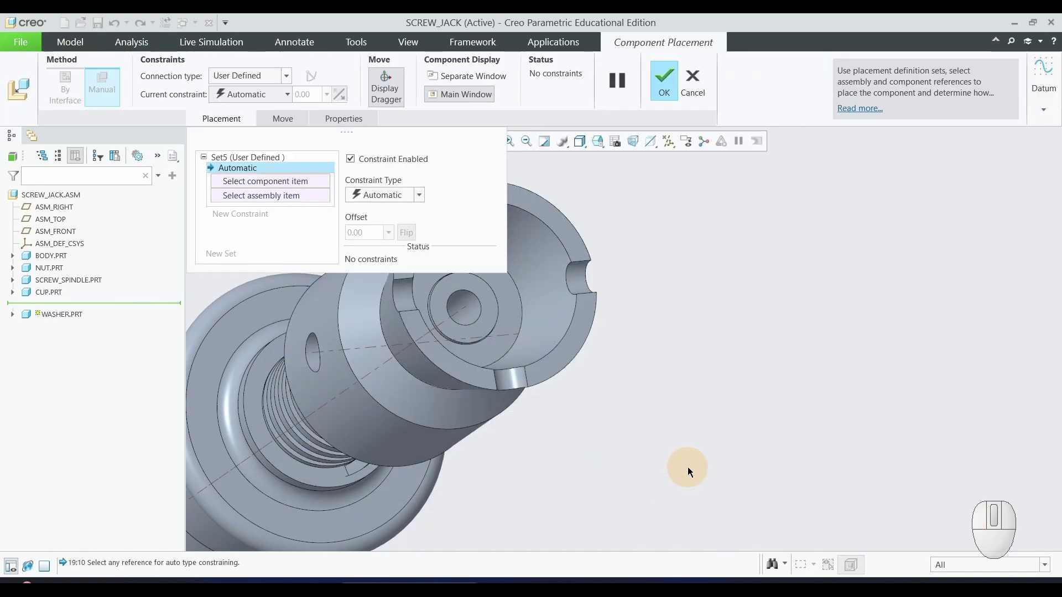
{"action": "left_click", "coordinate": [473, 78]}
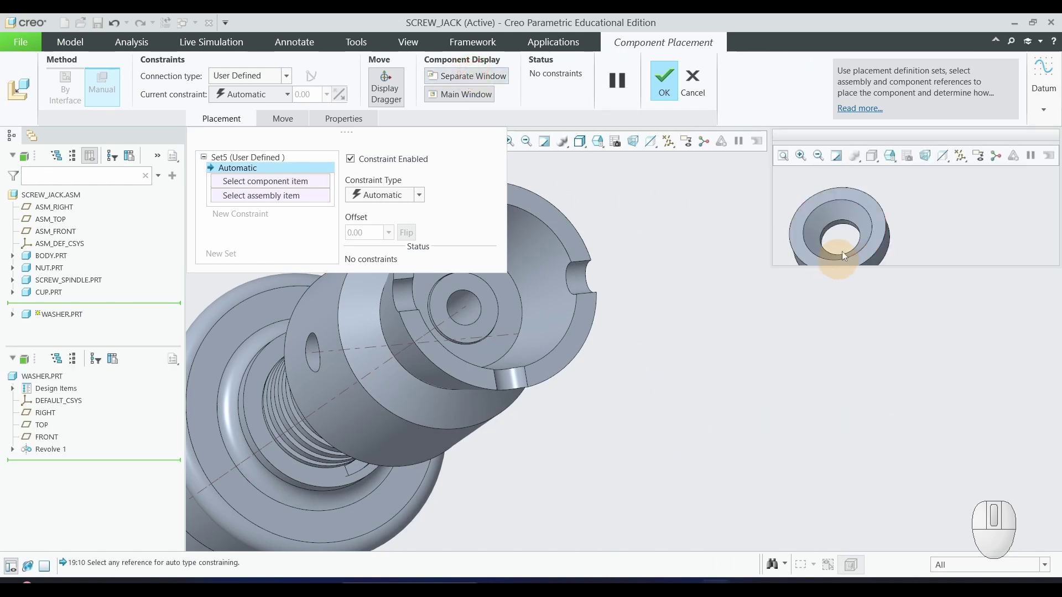
- Constrain the washer's central axis Coincident with the cup's axis
{"action": "scroll", "coordinate": [835, 243], "scroll_direction": "down", "scroll_amount": 3}
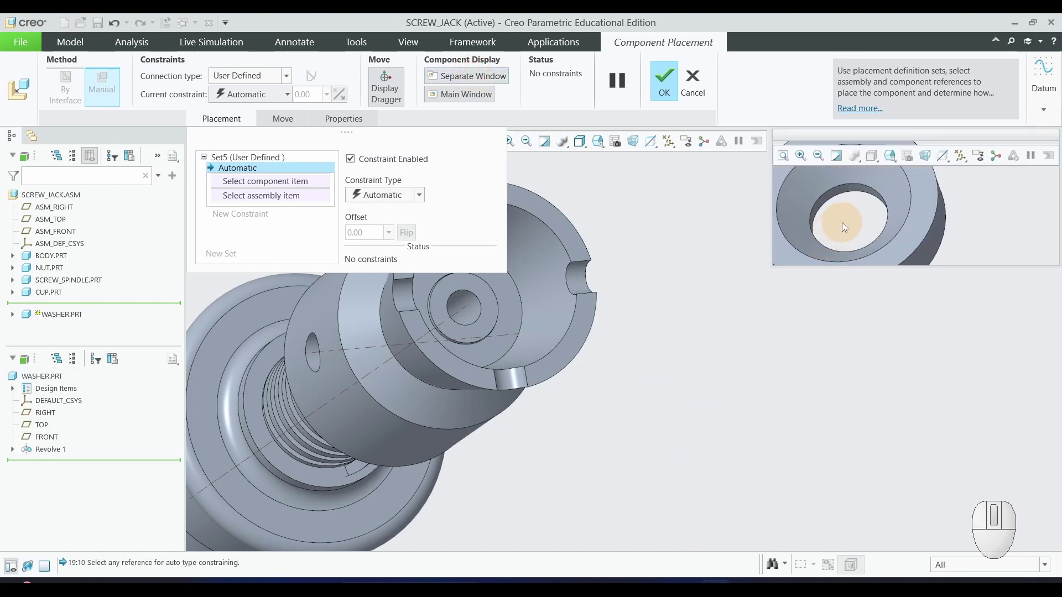
{"action": "mouse_move", "coordinate": [873, 229]}
{"action": "middle_mouse_down"}
{"action": "mouse_move", "coordinate": [894, 225]}
{"action": "mouse_move", "coordinate": [880, 218]}
{"action": "mouse_move", "coordinate": [906, 235]}
{"action": "mouse_move", "coordinate": [883, 220]}
{"action": "middle_mouse_up"}
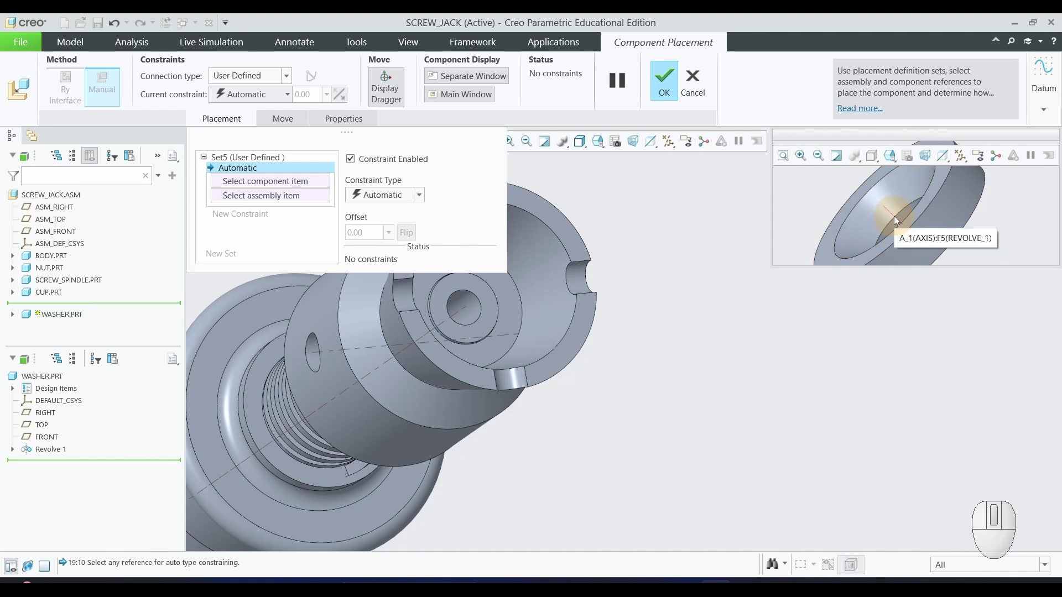
{"action": "left_click", "coordinate": [894, 215]}
{"action": "key", "text": "ctrl+d"}
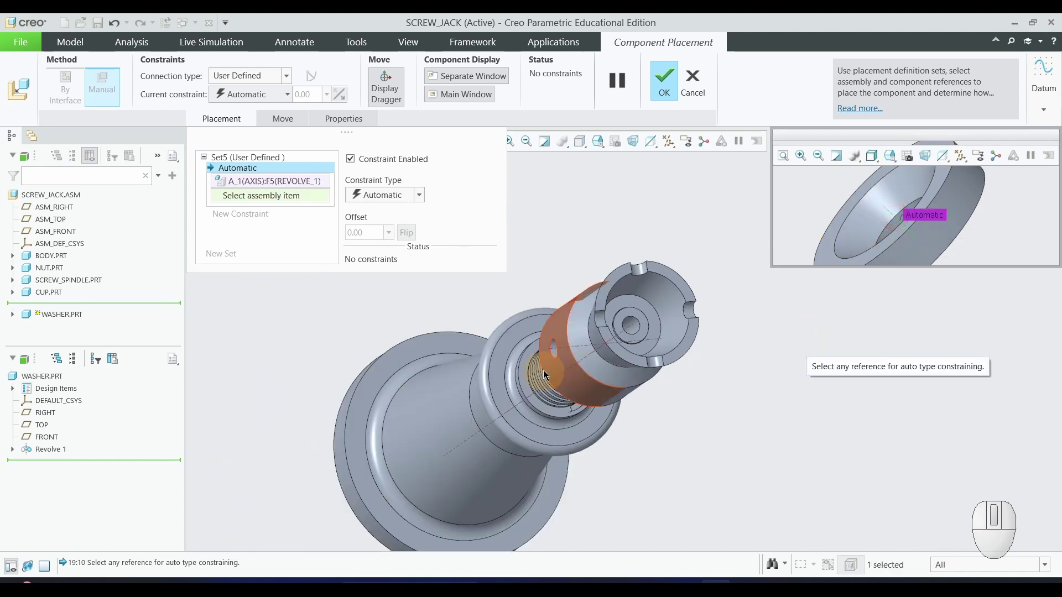
{"action": "middle_click_drag", "start_coordinate": [543, 368], "coordinate": [600, 372]}
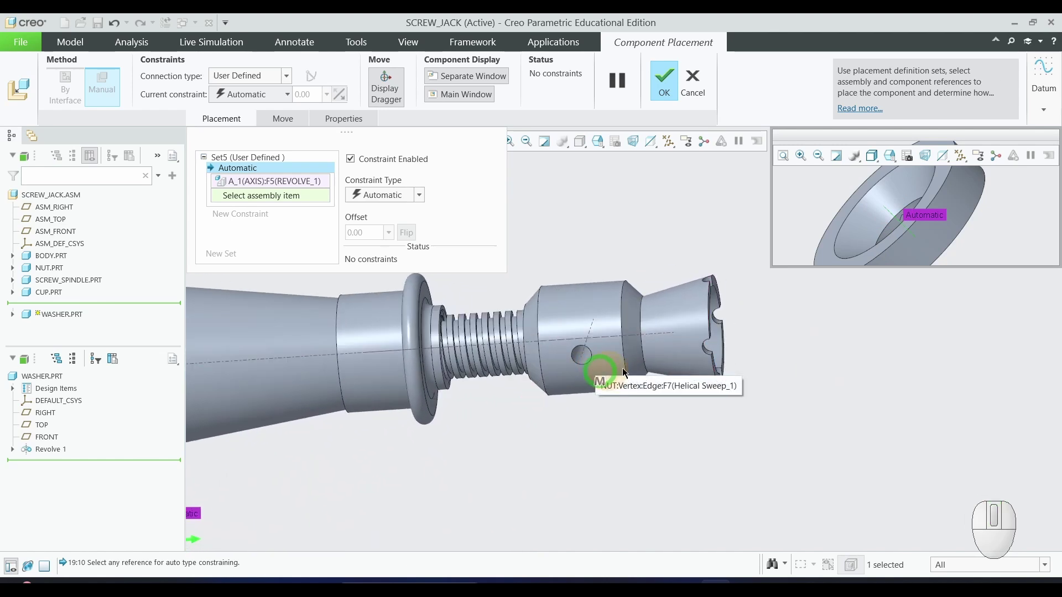
{"action": "left_click", "coordinate": [663, 335]}
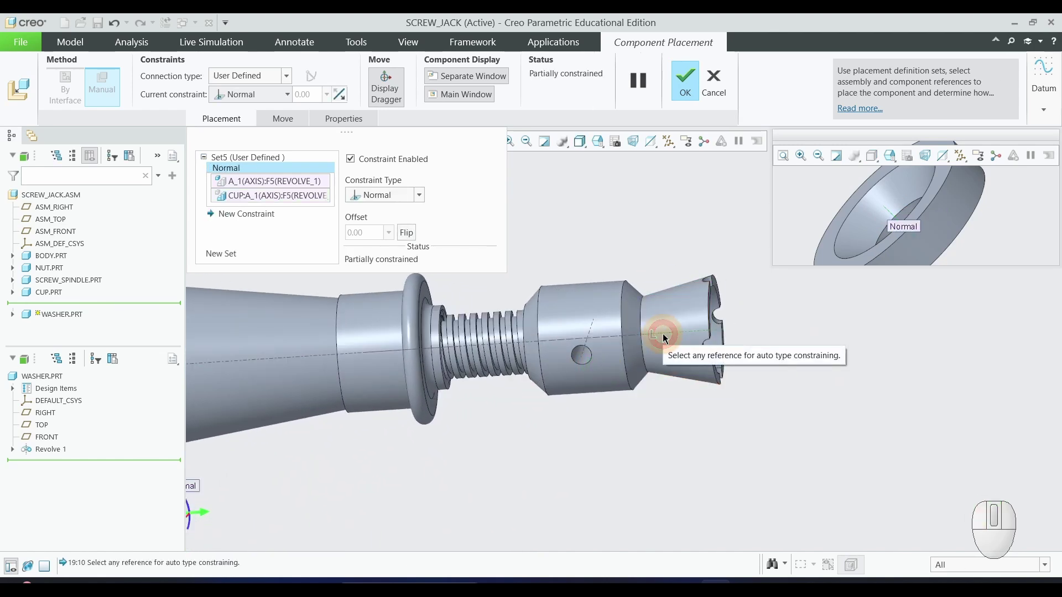
{"action": "left_click", "coordinate": [373, 198]}
{"action": "left_click", "coordinate": [382, 248]}
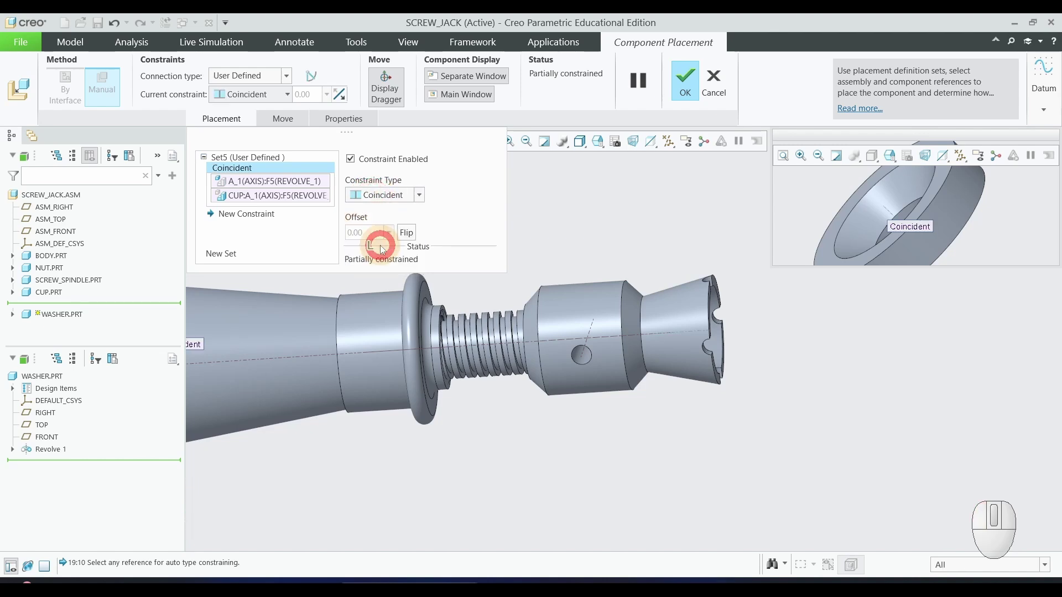
- Move the washer along the common axis from the jack's base to outside the cup's open end
{"action": "scroll", "coordinate": [529, 374], "scroll_direction": "up", "scroll_amount": 4}
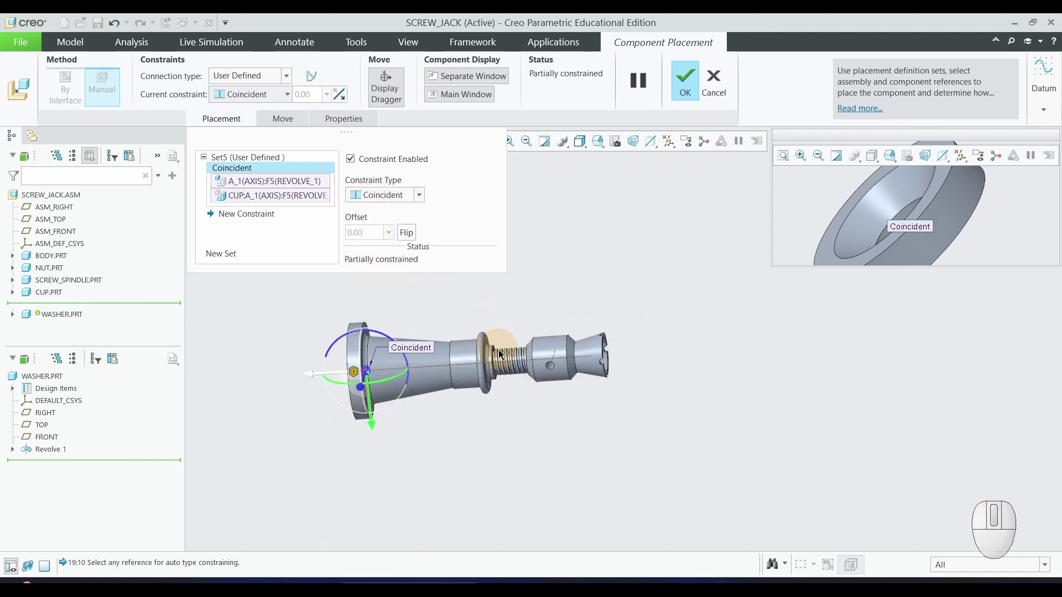
{"action": "left_click_drag", "start_coordinate": [372, 410], "coordinate": [424, 472]}
{"action": "scroll", "coordinate": [358, 382], "scroll_direction": "down", "scroll_amount": 4}
{"action": "scroll", "coordinate": [359, 381], "scroll_direction": "down", "scroll_amount": 3}
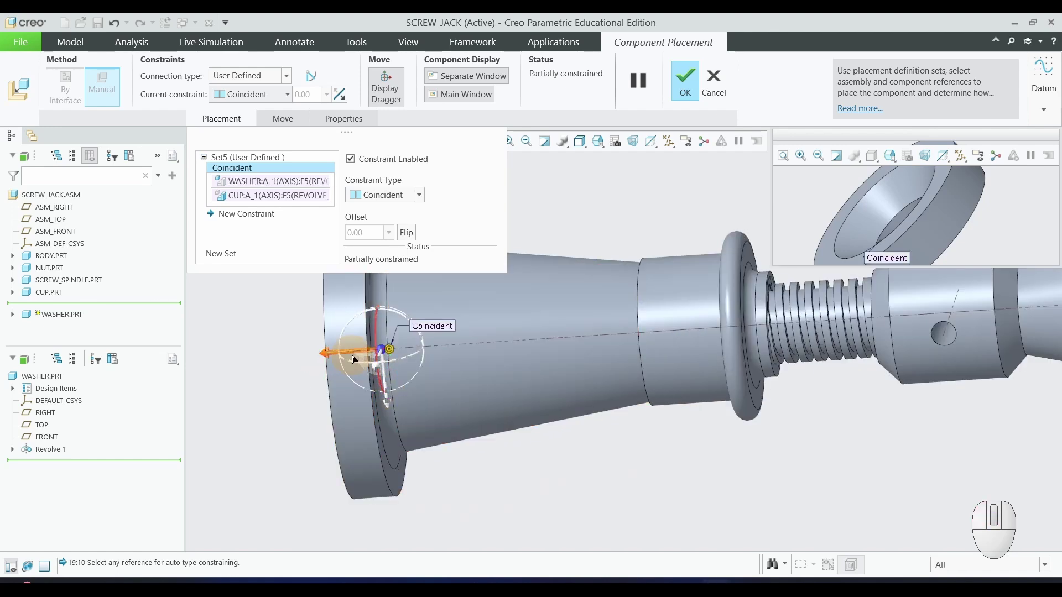
{"action": "left_click_drag", "start_coordinate": [353, 355], "coordinate": [1007, 351]}
{"action": "scroll", "coordinate": [684, 414], "scroll_direction": "up", "scroll_amount": 4}
{"action": "scroll", "coordinate": [889, 379], "scroll_direction": "down", "scroll_amount": 3}
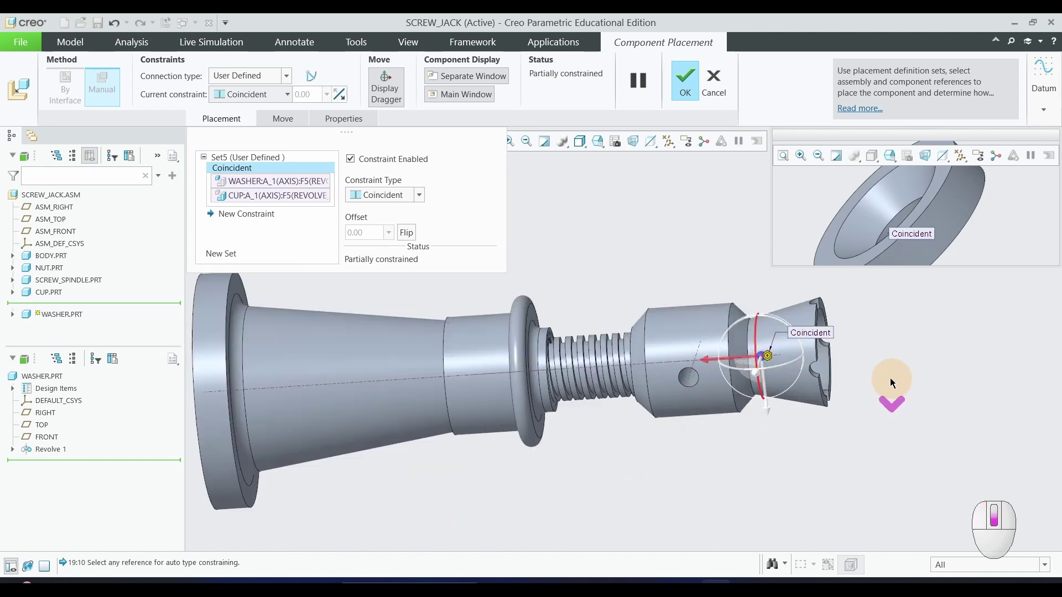
{"action": "left_click_drag", "start_coordinate": [727, 365], "coordinate": [910, 364]}
- Constrain the washer's flat face nearest the cup Coincident with the cup's inner floor
{"action": "scroll", "coordinate": [909, 367], "scroll_direction": "down", "scroll_amount": 2}
{"action": "middle_click_drag", "start_coordinate": [877, 377], "coordinate": [1019, 360]}
{"action": "left_click", "coordinate": [885, 327]}
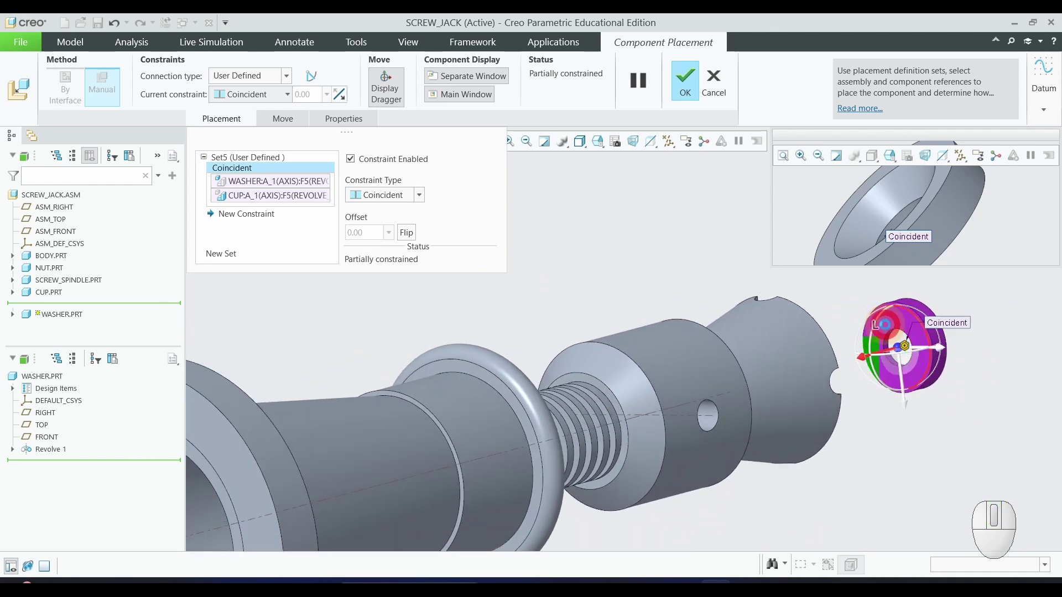
{"action": "middle_click_drag", "start_coordinate": [869, 412], "coordinate": [769, 372]}
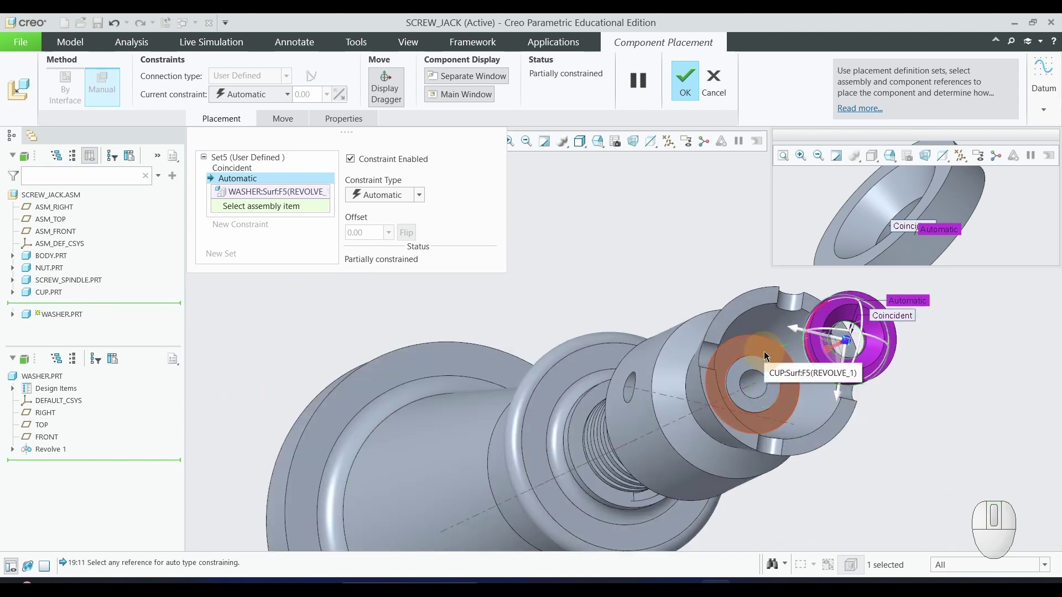
{"action": "left_click", "coordinate": [765, 355]}
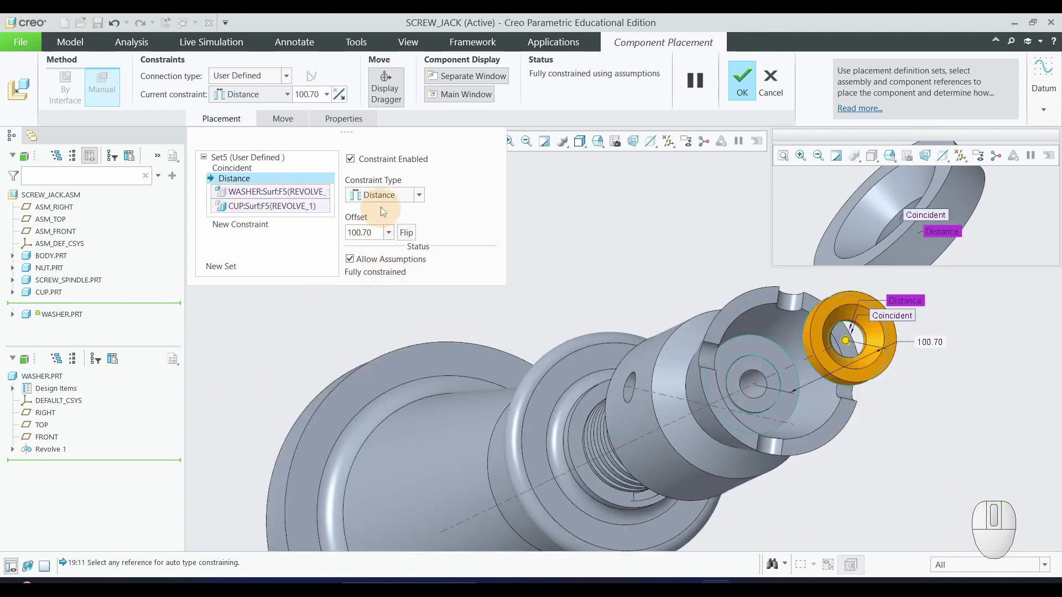
{"action": "left_click", "coordinate": [380, 244]}
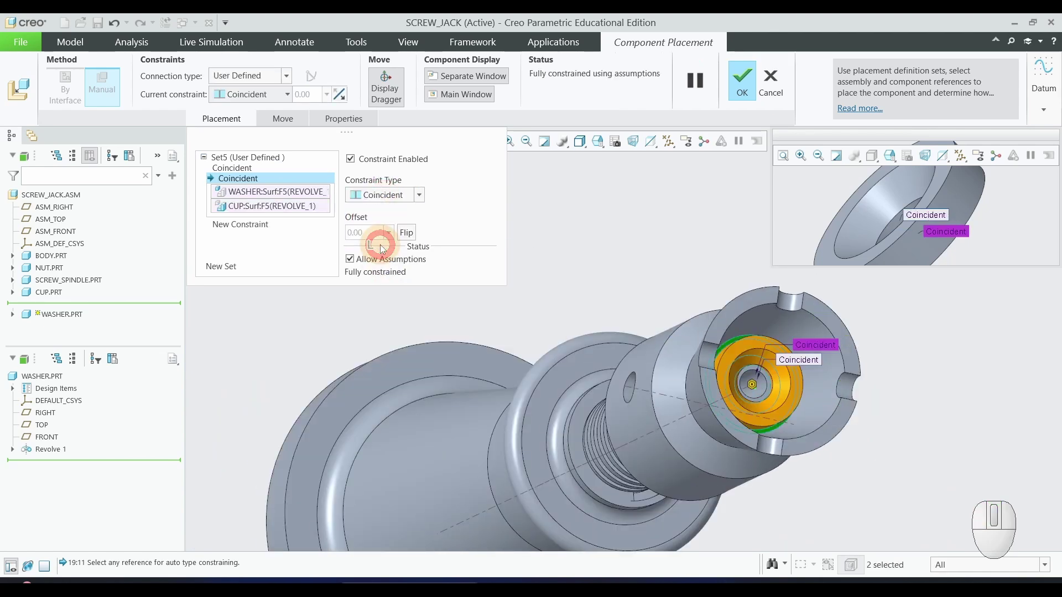
- Check the washer's seating inside the cup and accept its placement
{"action": "scroll", "coordinate": [814, 415], "scroll_direction": "down", "scroll_amount": 2}
{"action": "scroll", "coordinate": [572, 434], "scroll_direction": "up", "scroll_amount": 2}
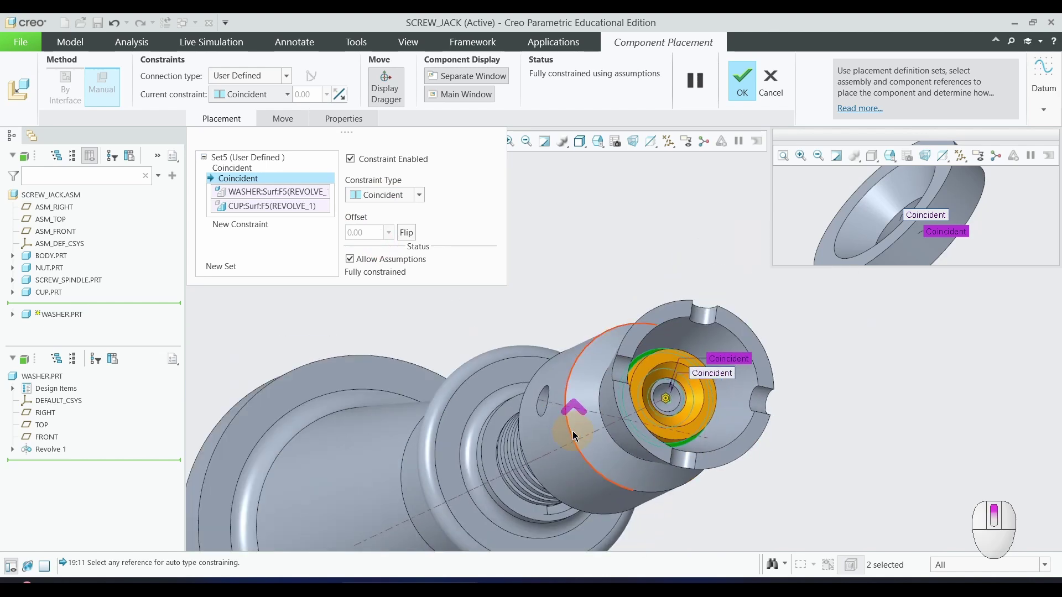
{"action": "scroll", "coordinate": [844, 432], "scroll_direction": "down", "scroll_amount": 1}
{"action": "left_click", "coordinate": [742, 83]}
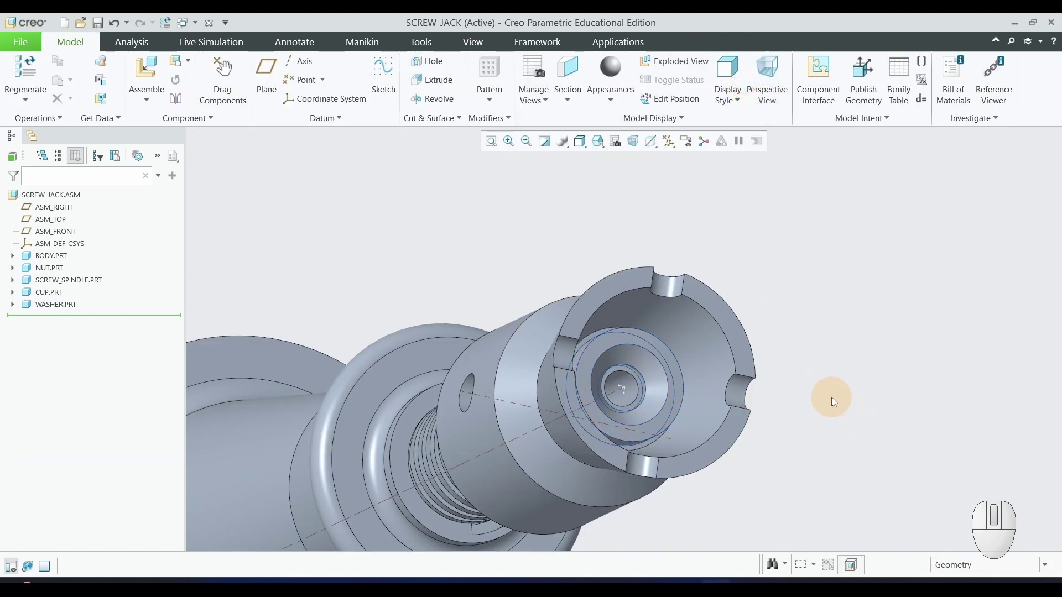
- Bring csk_screw.prt into the assembly for placement
{"action": "left_click", "coordinate": [151, 69]}
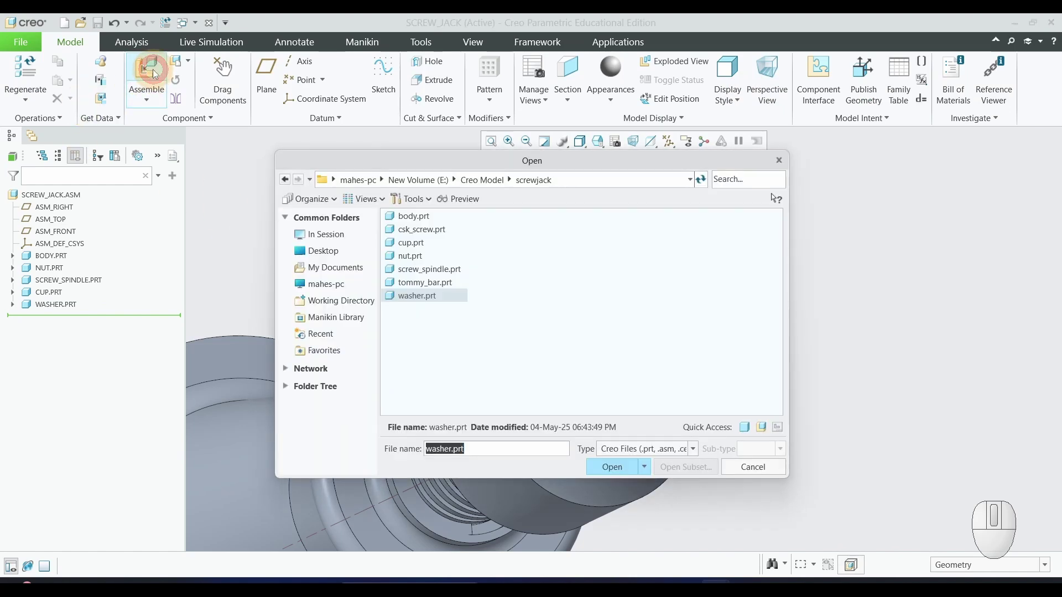
{"action": "left_click", "coordinate": [432, 230]}
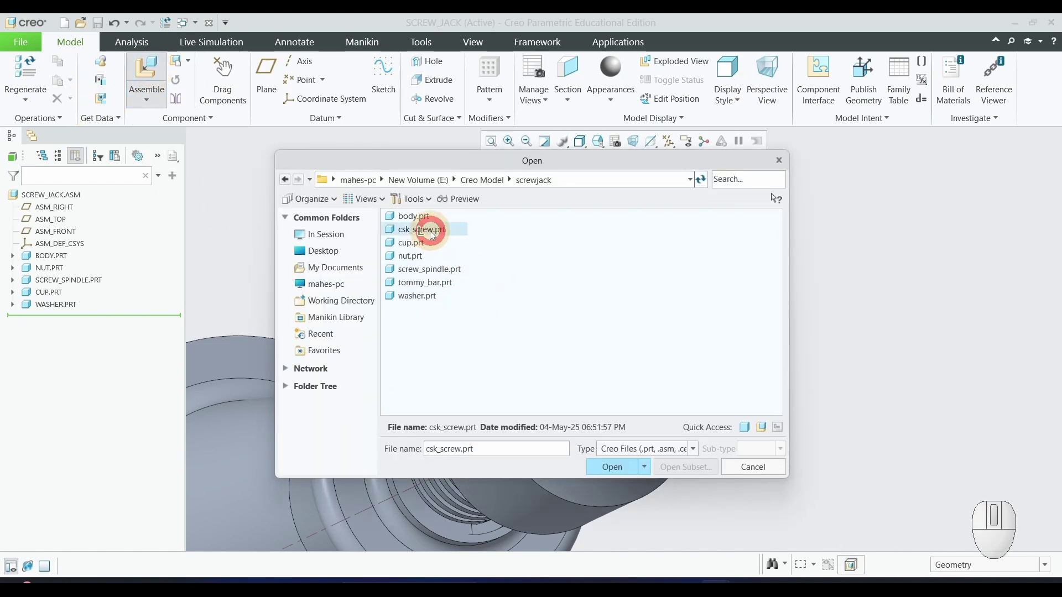
{"action": "left_click", "coordinate": [612, 467]}
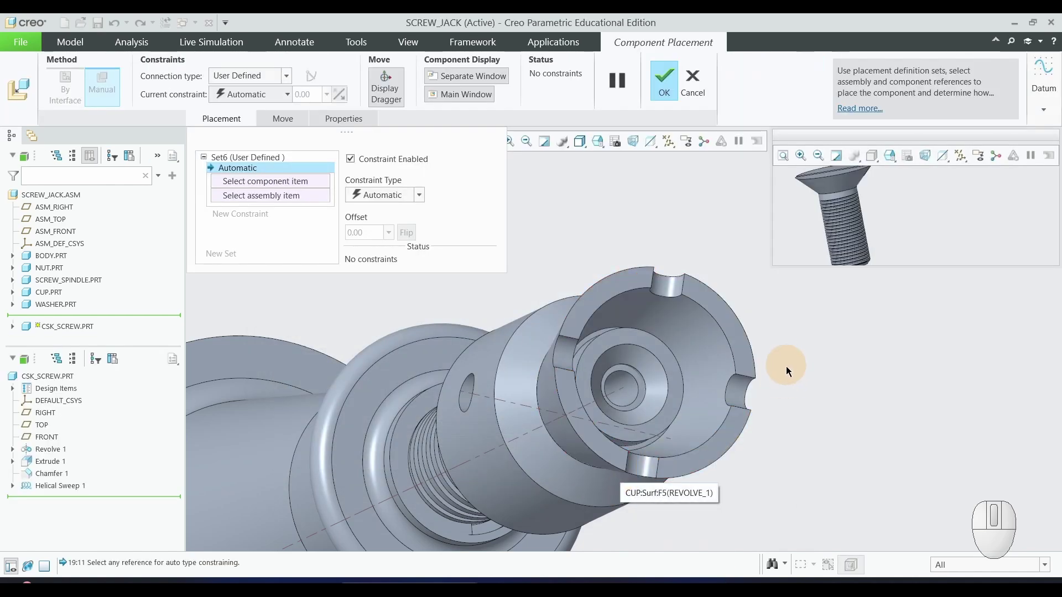
- Constrain the countersunk screw's central axis Coincident with the washer's central axis
{"action": "scroll", "coordinate": [877, 257], "scroll_direction": "up", "scroll_amount": 2}
{"action": "scroll", "coordinate": [837, 203], "scroll_direction": "down", "scroll_amount": 5}
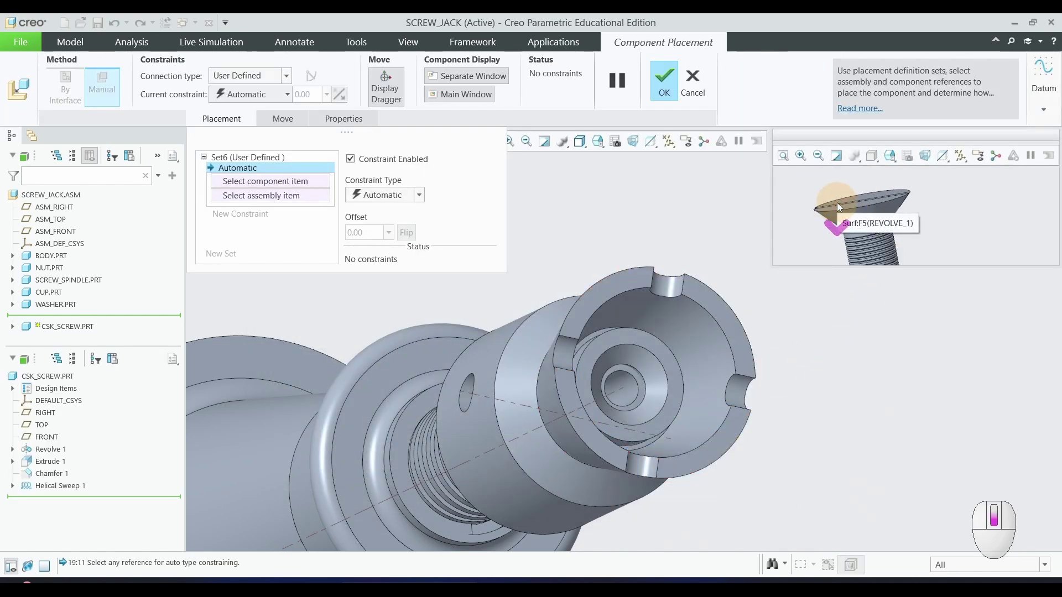
{"action": "left_click", "coordinate": [881, 228]}
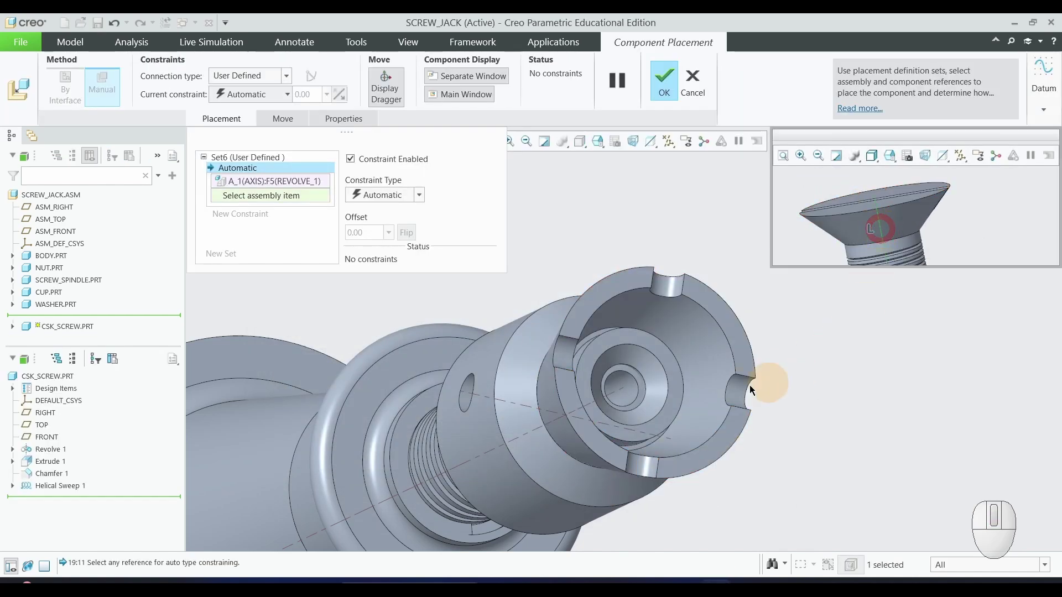
{"action": "middle_click_drag", "start_coordinate": [662, 412], "coordinate": [694, 402]}
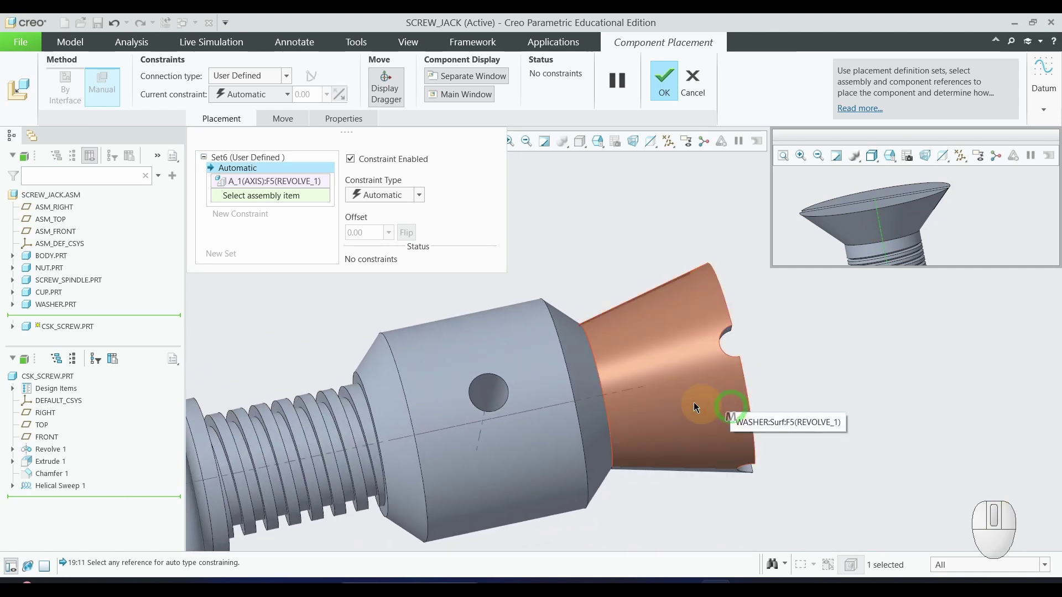
{"action": "left_click", "coordinate": [645, 384]}
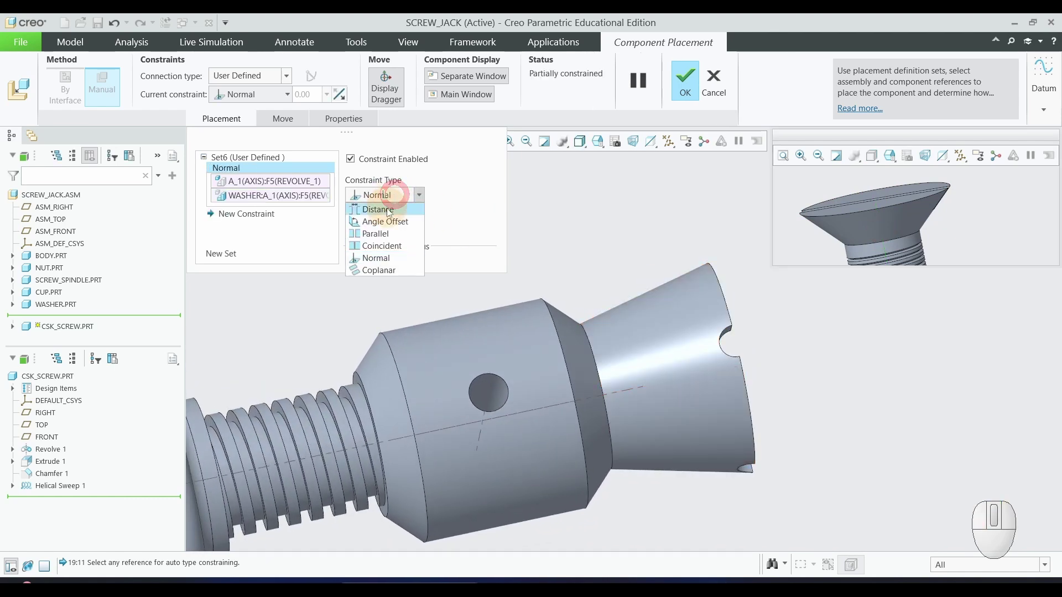
{"action": "left_click", "coordinate": [380, 247]}
- Move the countersunk screw along the common axis from the jack's base to outside the cup's open end
{"action": "scroll", "coordinate": [502, 367], "scroll_direction": "down", "scroll_amount": 5}
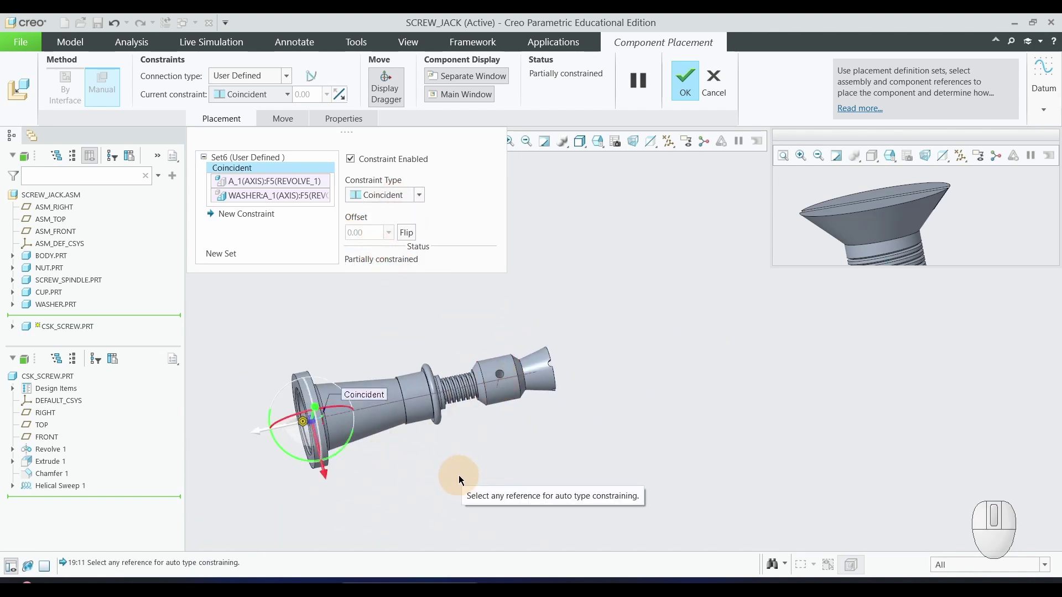
{"action": "scroll", "coordinate": [459, 476], "scroll_direction": "up", "scroll_amount": 3}
{"action": "left_click", "coordinate": [352, 429]}
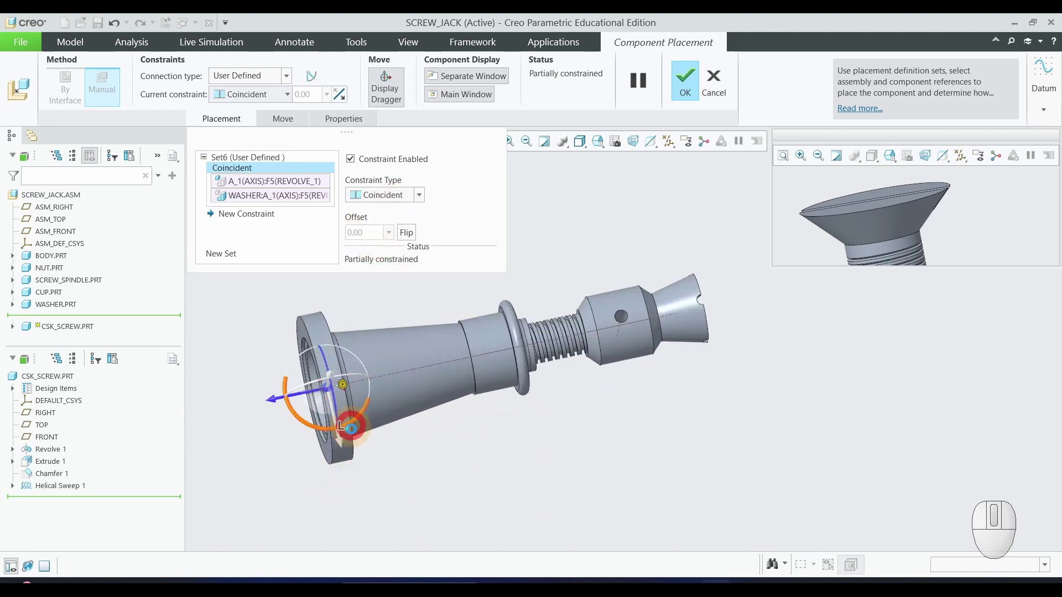
{"action": "left_click_drag", "start_coordinate": [293, 399], "coordinate": [782, 351]}
{"action": "scroll", "coordinate": [782, 351], "scroll_direction": "up", "scroll_amount": 3}
{"action": "scroll", "coordinate": [748, 378], "scroll_direction": "up", "scroll_amount": 3}
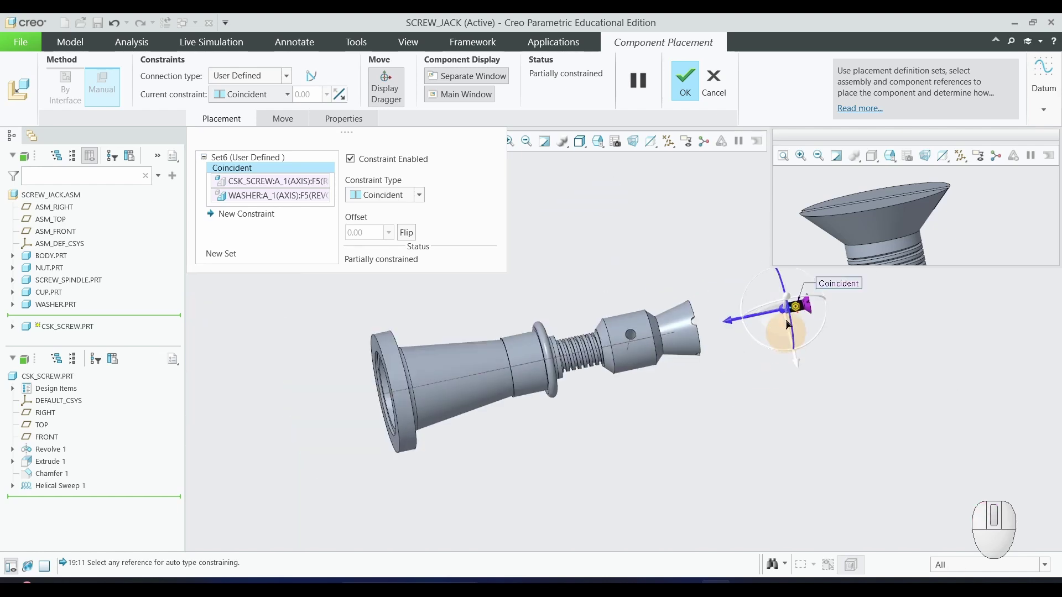
- Add a Coincident constraint between the countersunk screw head's slotted flat face and the washer's outer flat ring face
{"action": "scroll", "coordinate": [783, 331], "scroll_direction": "down", "scroll_amount": 2}
{"action": "scroll", "coordinate": [719, 318], "scroll_direction": "down", "scroll_amount": 2}
{"action": "middle_click_drag", "start_coordinate": [722, 373], "coordinate": [703, 389]}
{"action": "middle_click_drag", "start_coordinate": [704, 389], "coordinate": [710, 391]}
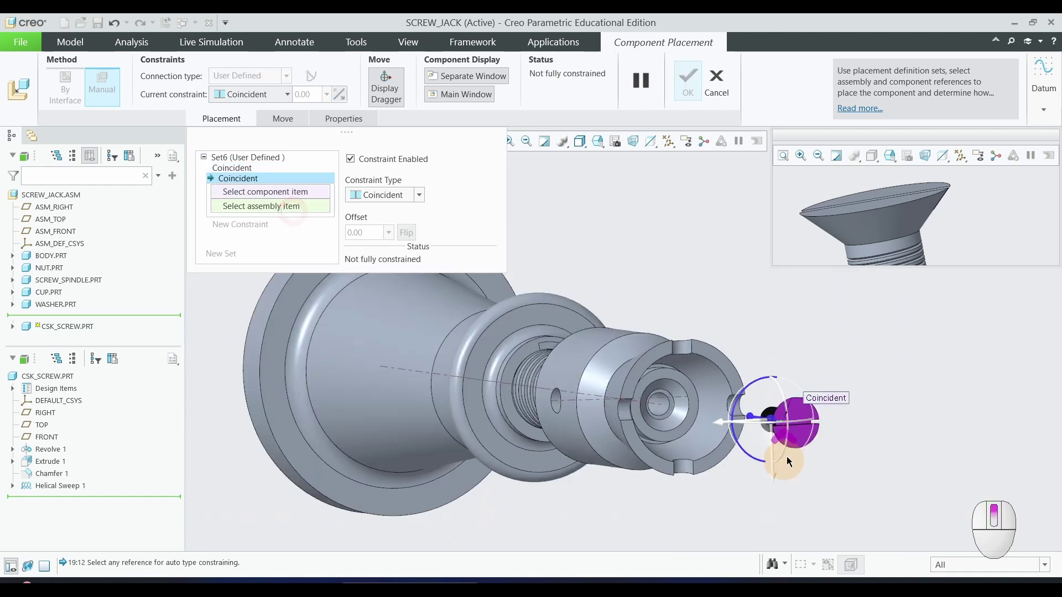
{"action": "scroll", "coordinate": [806, 443], "scroll_direction": "down", "scroll_amount": 3}
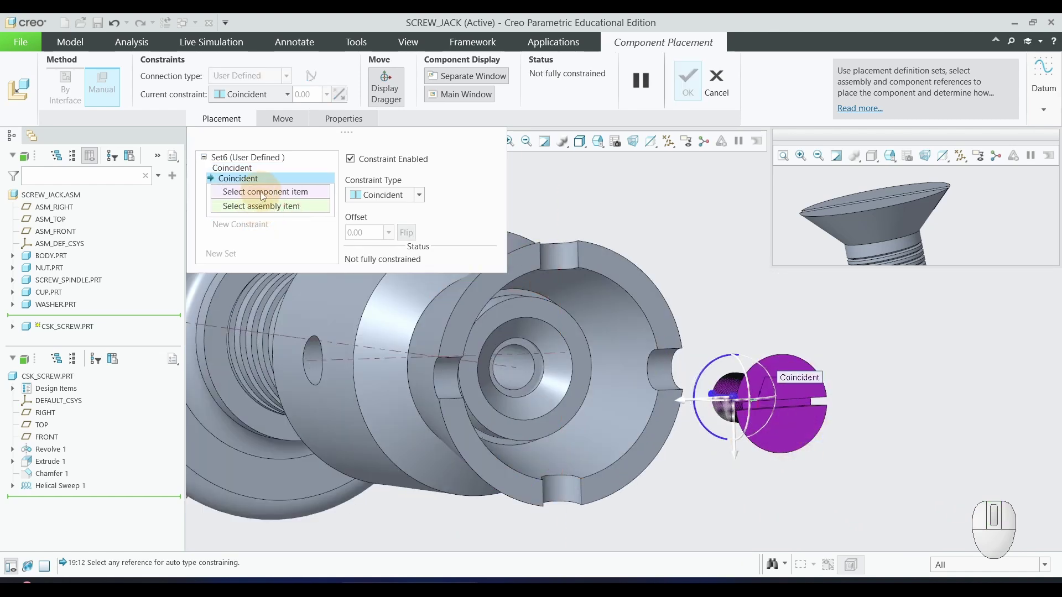
{"action": "left_click", "coordinate": [797, 432]}
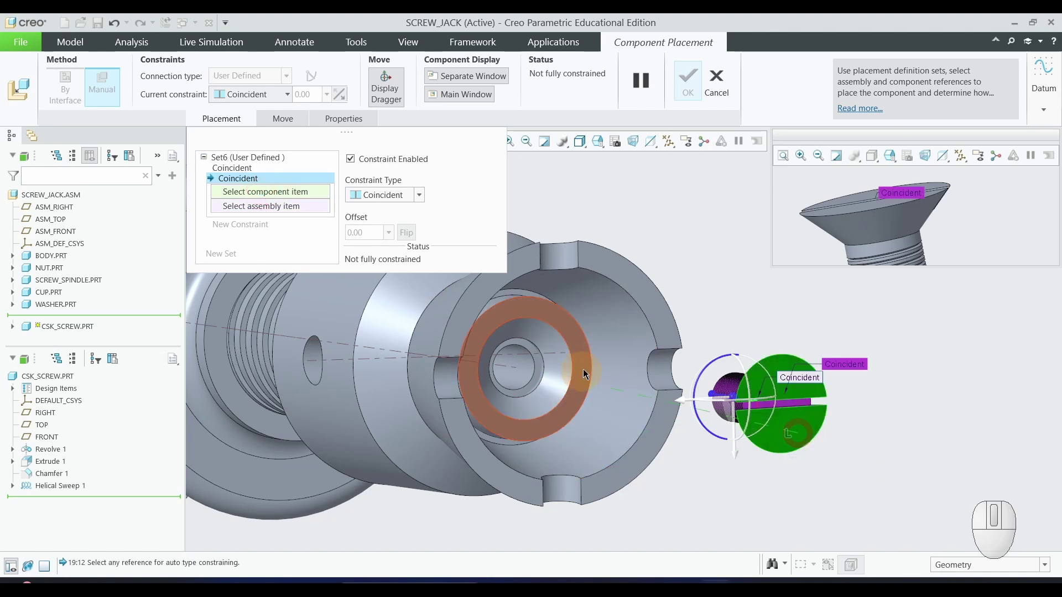
{"action": "left_click", "coordinate": [586, 355]}
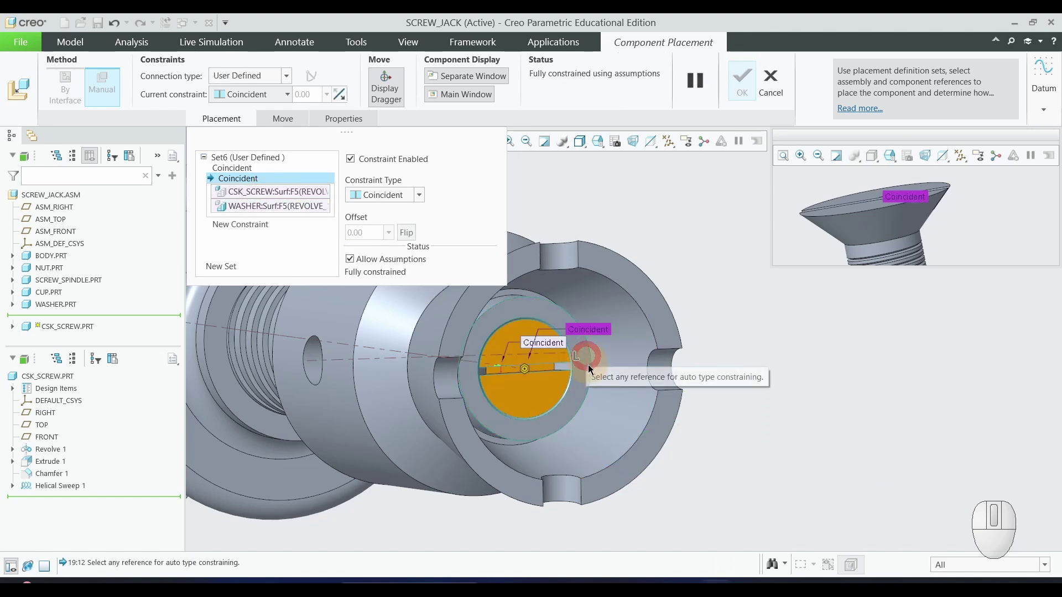
- Check the countersunk screw's seating in the washer and accept its placement
{"action": "scroll", "coordinate": [615, 395], "scroll_direction": "up", "scroll_amount": 1}
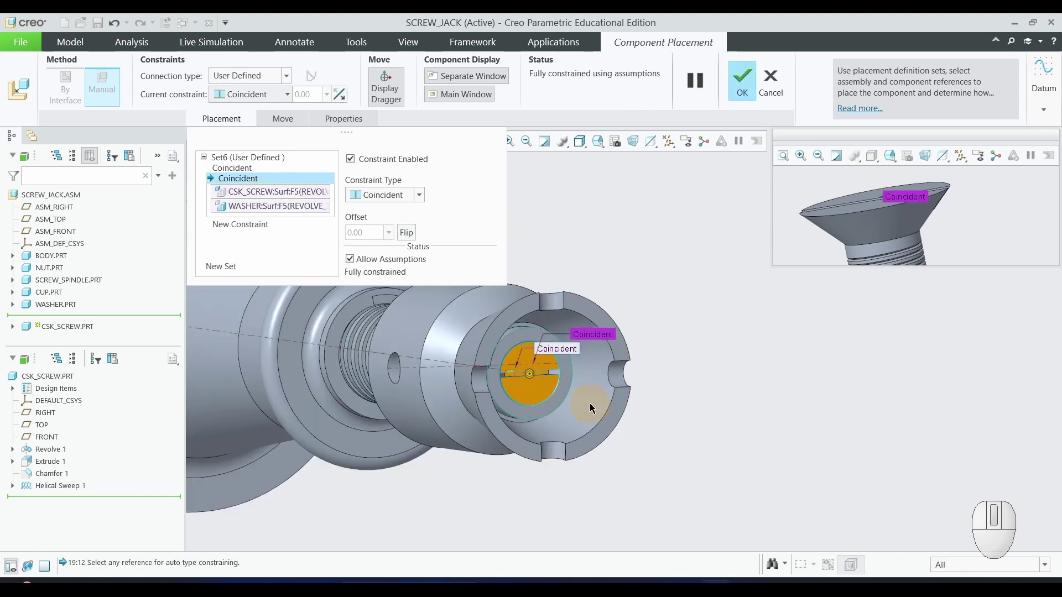
{"action": "scroll", "coordinate": [563, 431], "scroll_direction": "up", "scroll_amount": 3}
{"action": "scroll", "coordinate": [525, 468], "scroll_direction": "down", "scroll_amount": 2}
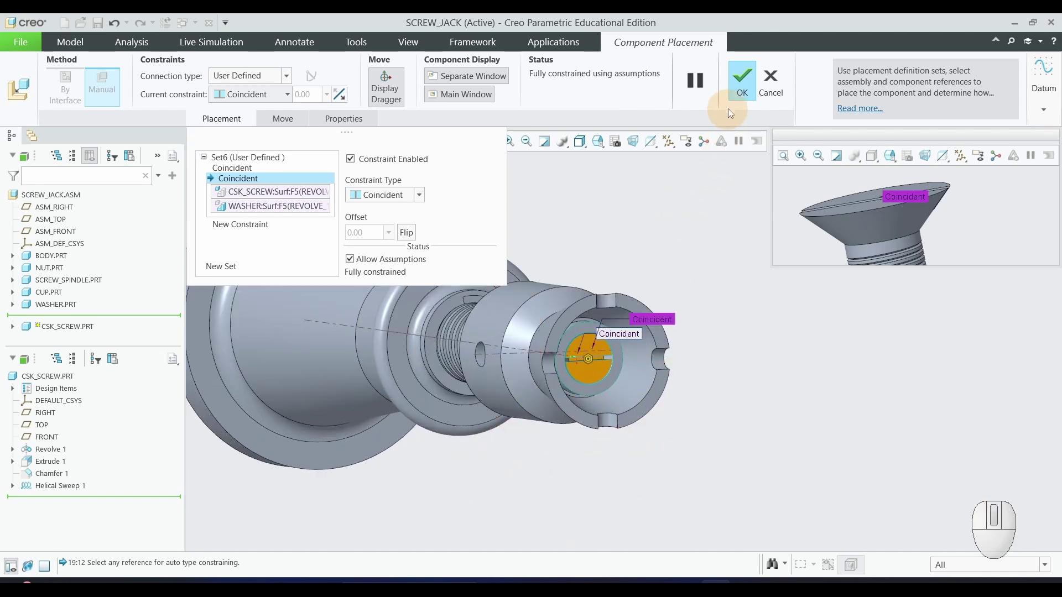
{"action": "left_click", "coordinate": [739, 87]}
{"action": "scroll", "coordinate": [232, 461], "scroll_direction": "up", "scroll_amount": 3}
{"action": "left_click", "coordinate": [605, 394]}
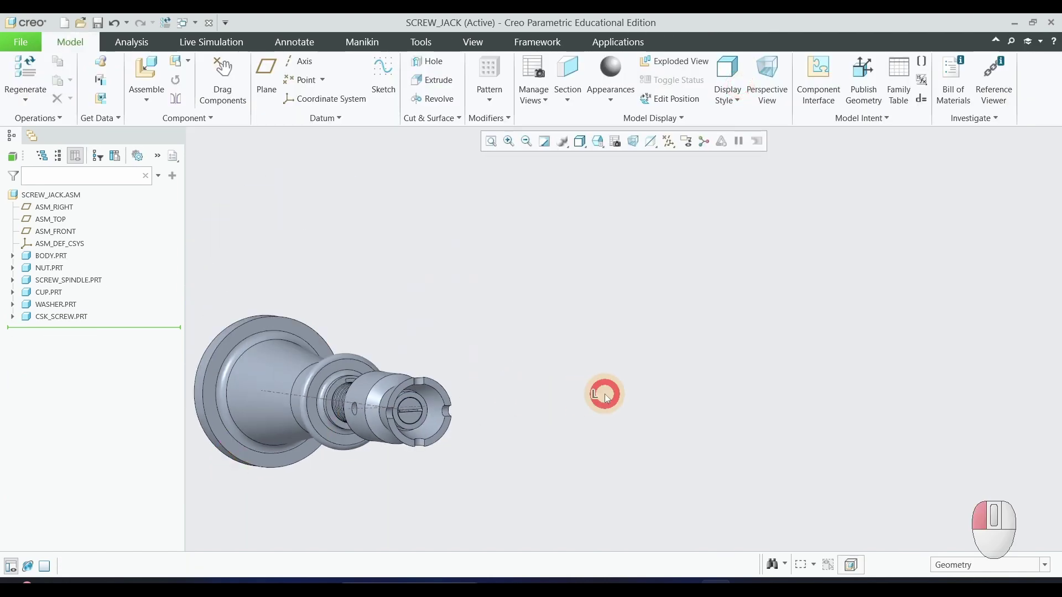
- Bring tommy_bar.prt into the assembly for placement
{"action": "scroll", "coordinate": [377, 465], "scroll_direction": "up", "scroll_amount": 3}
{"action": "scroll", "coordinate": [317, 463], "scroll_direction": "down", "scroll_amount": 2}
{"action": "middle_click_drag", "start_coordinate": [341, 496], "coordinate": [672, 346]}
{"action": "left_click", "coordinate": [146, 71]}
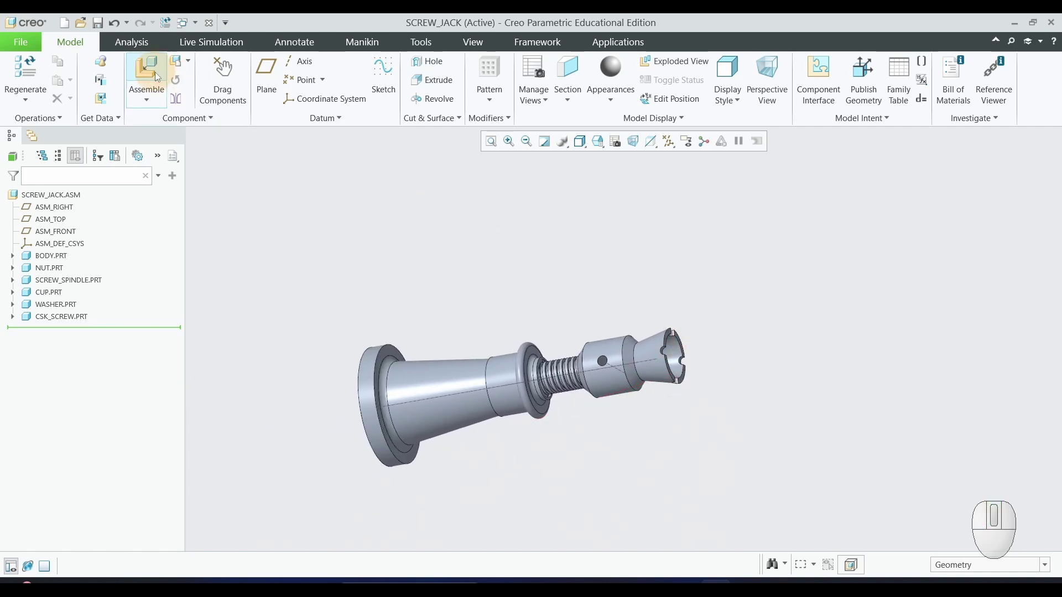
{"action": "left_click", "coordinate": [437, 283]}
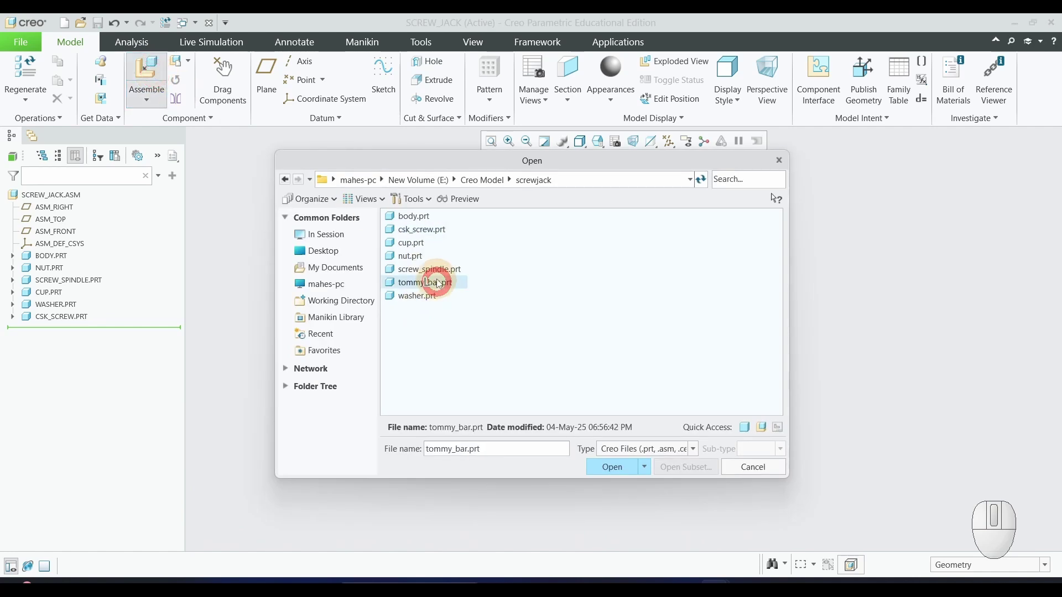
{"action": "left_click", "coordinate": [608, 467]}
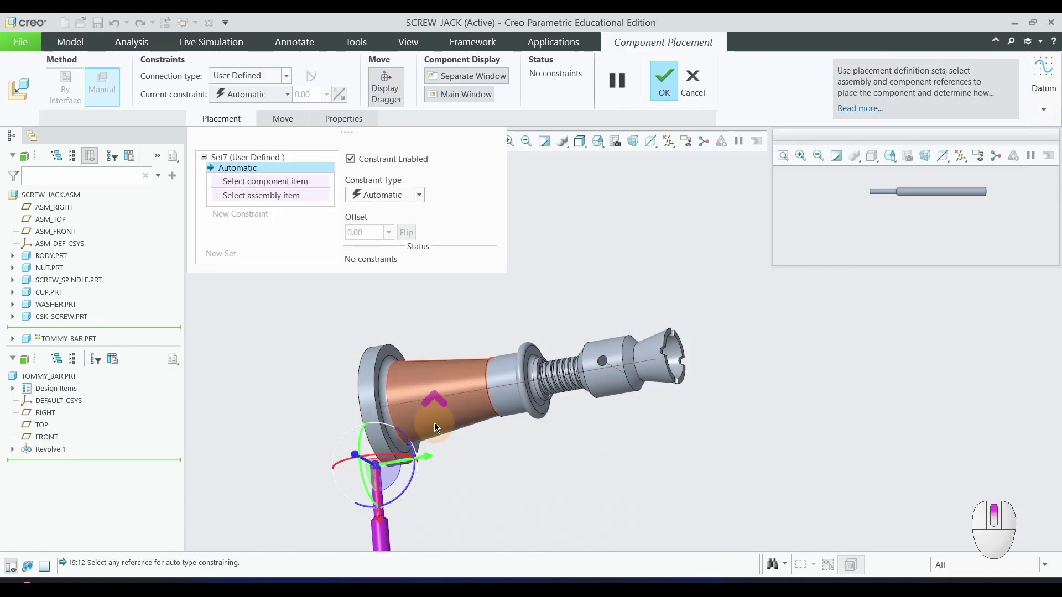
- Constrain the tommy bar's central axis Coincident with the axis of the cross hole in the screw spindle's head
{"action": "scroll", "coordinate": [416, 507], "scroll_direction": "down", "scroll_amount": 5}
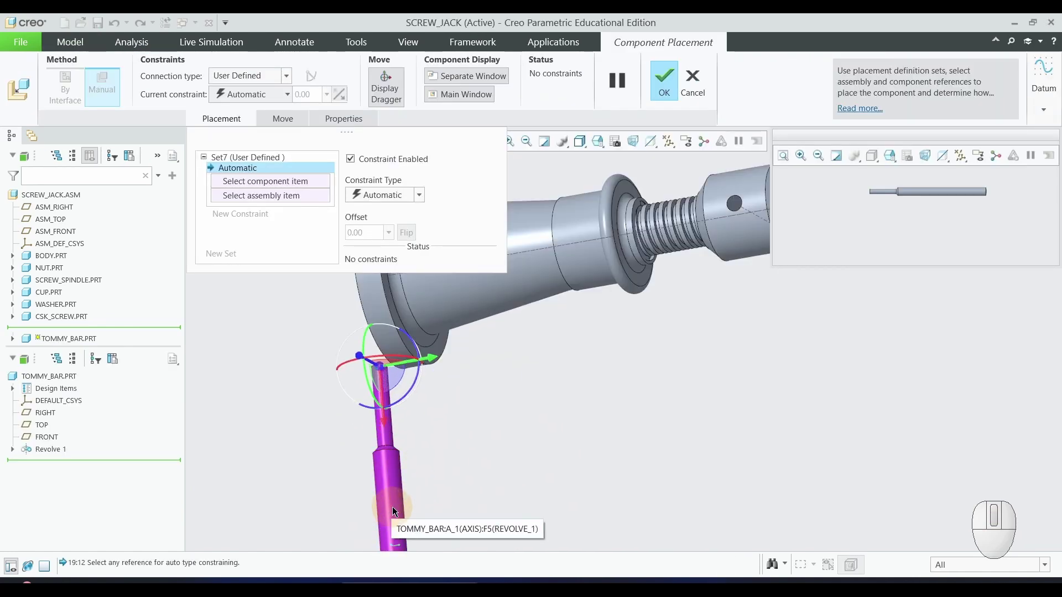
{"action": "left_click", "coordinate": [393, 506]}
{"action": "scroll", "coordinate": [504, 476], "scroll_direction": "up", "scroll_amount": 3}
{"action": "scroll", "coordinate": [652, 348], "scroll_direction": "down", "scroll_amount": 3}
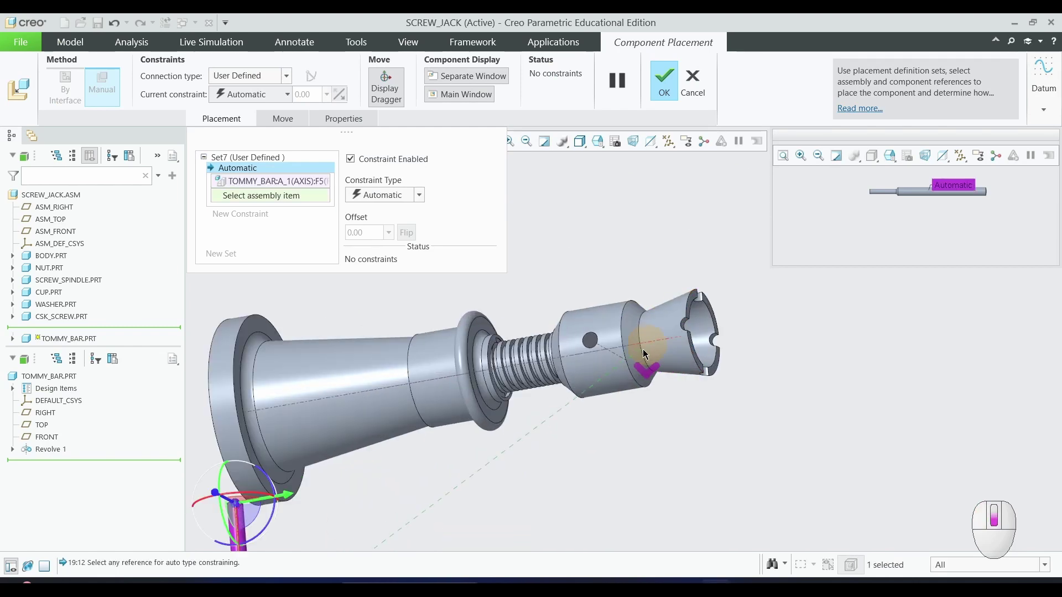
{"action": "left_click", "coordinate": [615, 357]}
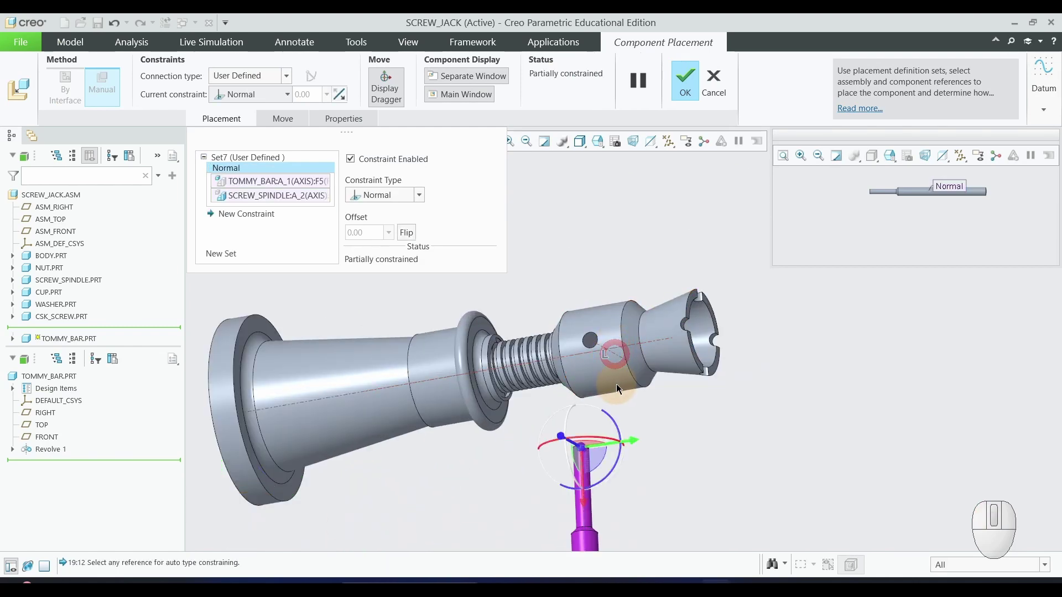
{"action": "left_click", "coordinate": [404, 197]}
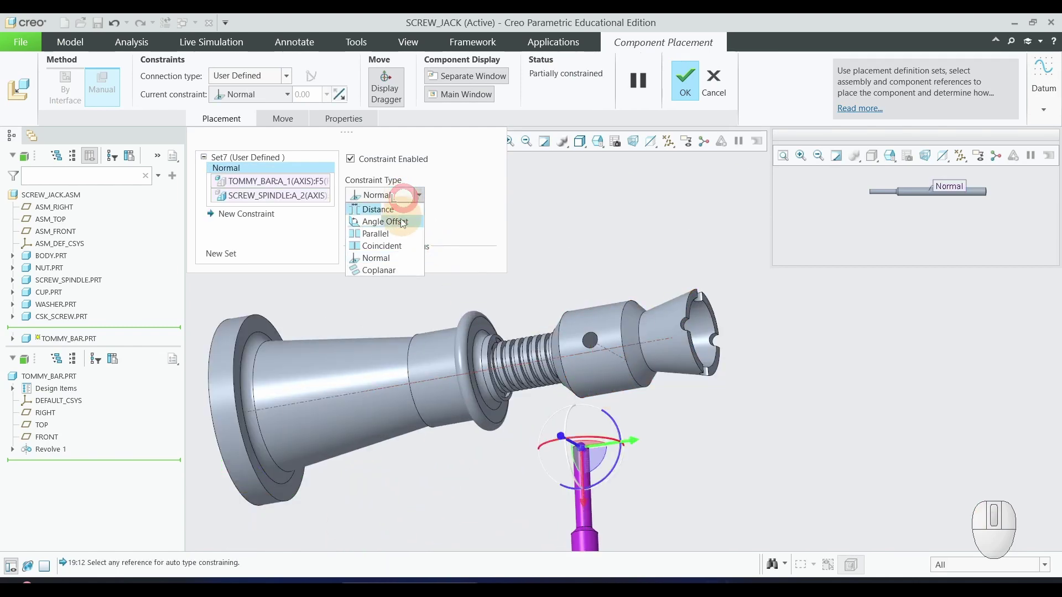
{"action": "left_click", "coordinate": [400, 247]}
- Slide the tommy bar along the spindle's cross hole so its thin end protrudes from the far side of the head
{"action": "scroll", "coordinate": [595, 451], "scroll_direction": "up", "scroll_amount": 2}
{"action": "scroll", "coordinate": [595, 447], "scroll_direction": "up", "scroll_amount": 2}
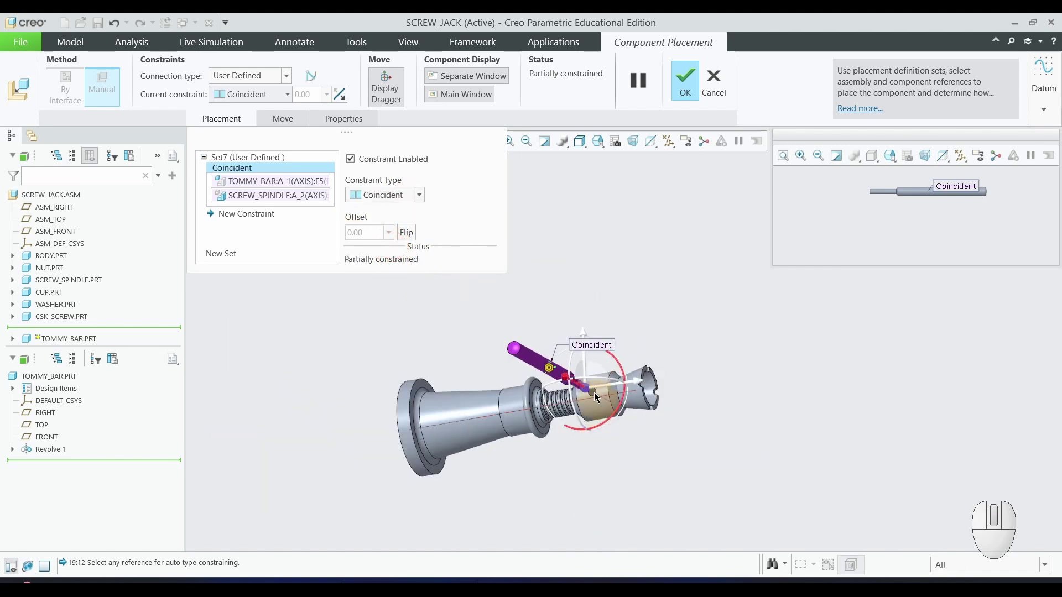
{"action": "scroll", "coordinate": [685, 451], "scroll_direction": "down", "scroll_amount": 1}
{"action": "middle_click_drag", "start_coordinate": [691, 451], "coordinate": [660, 410]}
{"action": "middle_click_drag", "start_coordinate": [618, 479], "coordinate": [600, 448]}
{"action": "scroll", "coordinate": [645, 469], "scroll_direction": "down", "scroll_amount": 2}
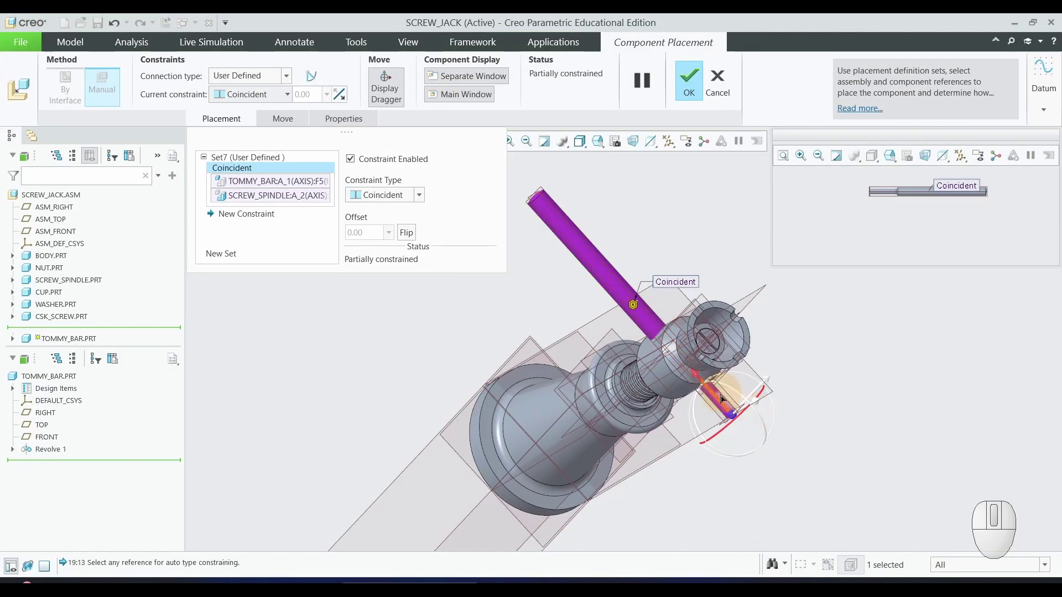
{"action": "left_click_drag", "start_coordinate": [717, 399], "coordinate": [703, 382]}
{"action": "scroll", "coordinate": [774, 431], "scroll_direction": "down", "scroll_amount": 2}
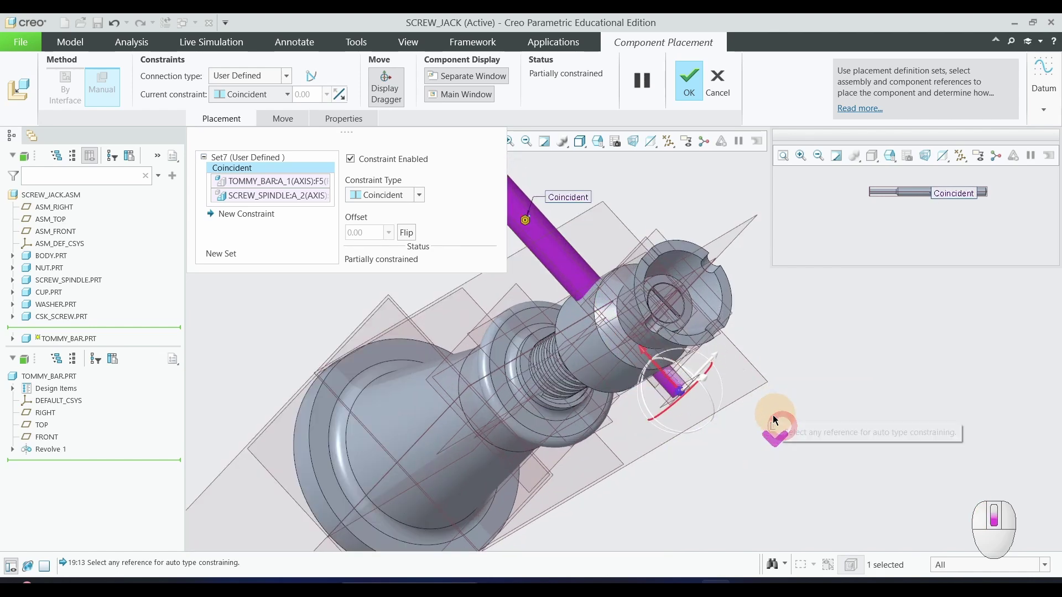
- Add a constraint pairing the tommy bar's RIGHT datum plane at its thin end with the screw spindle's FRONT datum plane
{"action": "left_click", "coordinate": [244, 213]}
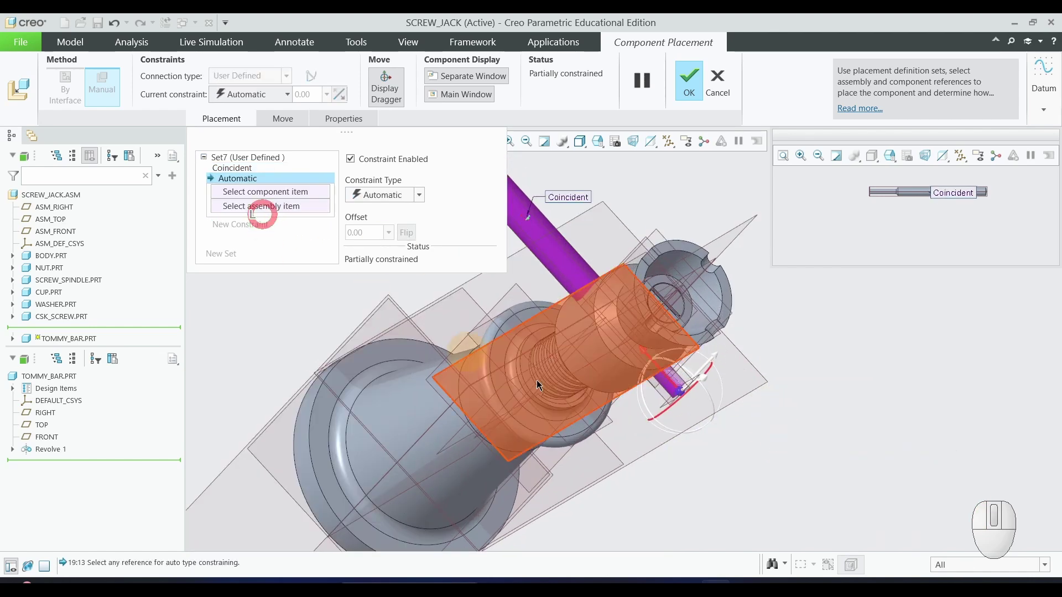
{"action": "middle_click_drag", "start_coordinate": [862, 455], "coordinate": [818, 441]}
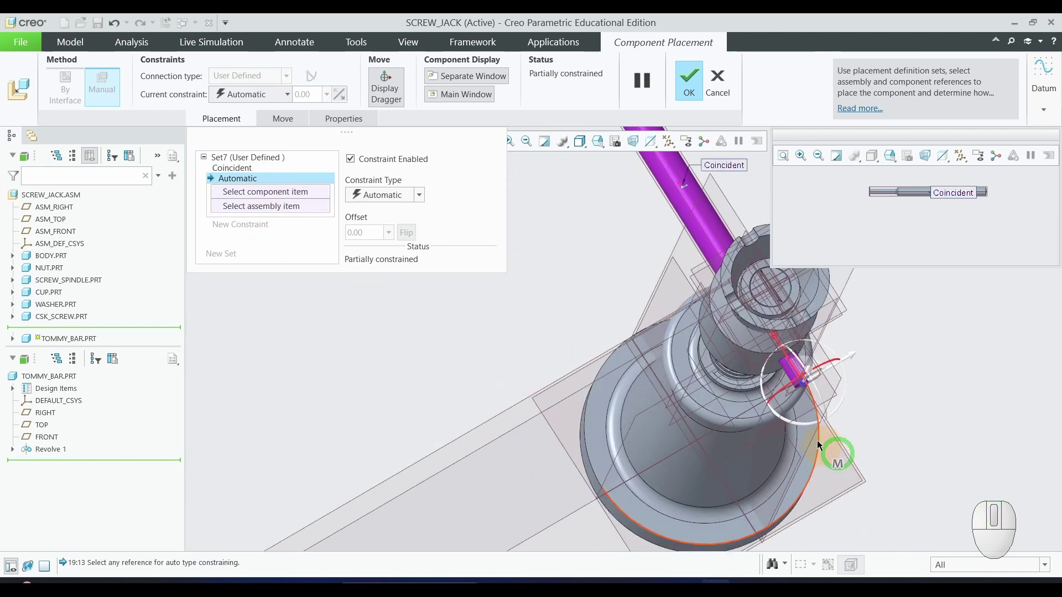
{"action": "scroll", "coordinate": [812, 406], "scroll_direction": "down", "scroll_amount": 3}
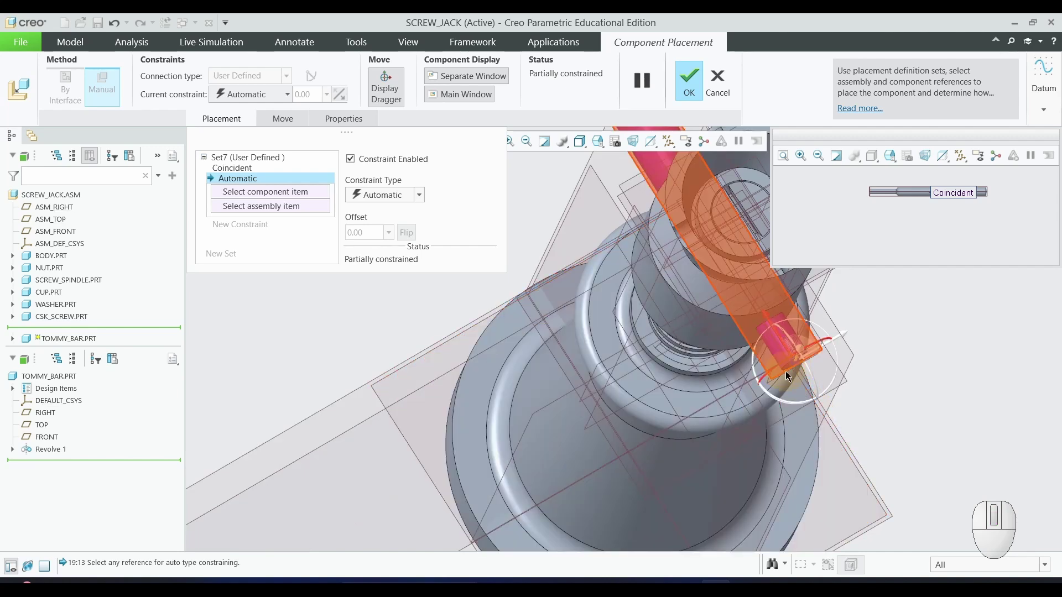
{"action": "scroll", "coordinate": [785, 371], "scroll_direction": "down", "scroll_amount": 2}
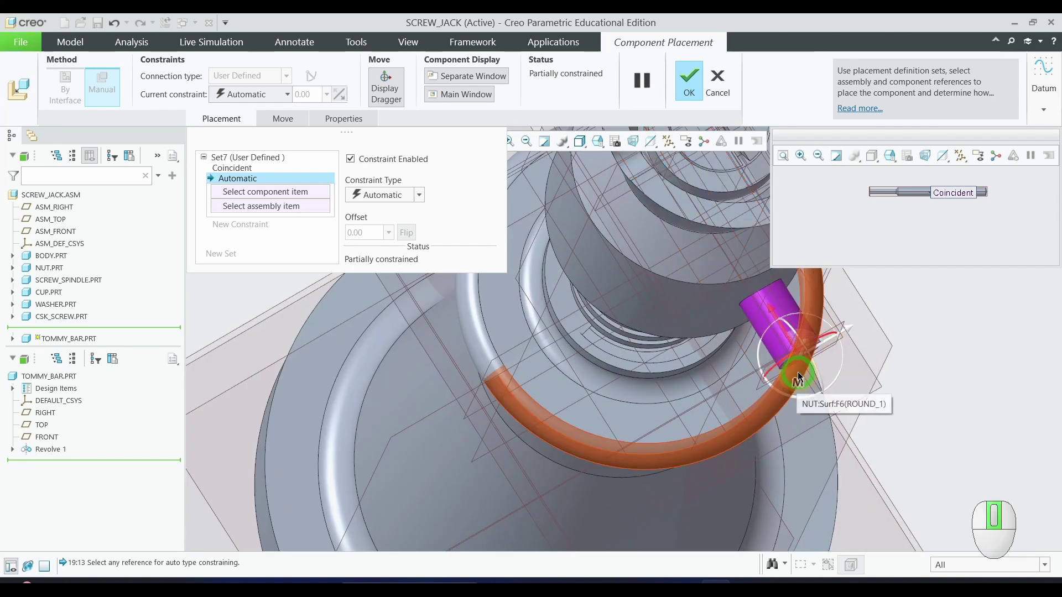
{"action": "middle_click_drag", "start_coordinate": [792, 362], "coordinate": [716, 429]}
{"action": "scroll", "coordinate": [752, 304], "scroll_direction": "down", "scroll_amount": 3}
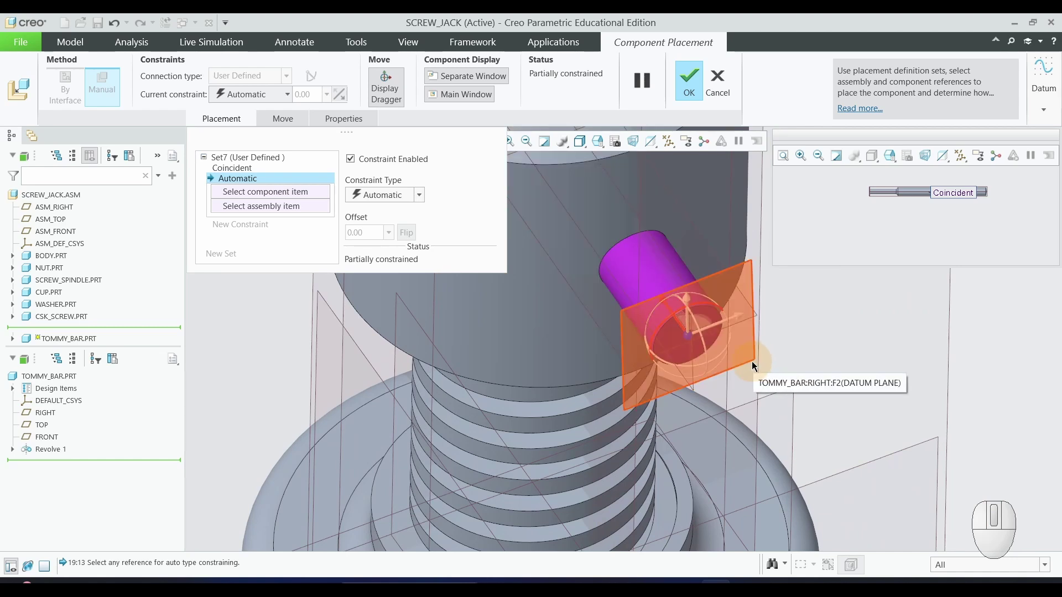
{"action": "left_click", "coordinate": [752, 361]}
{"action": "scroll", "coordinate": [741, 412], "scroll_direction": "down", "scroll_amount": 4}
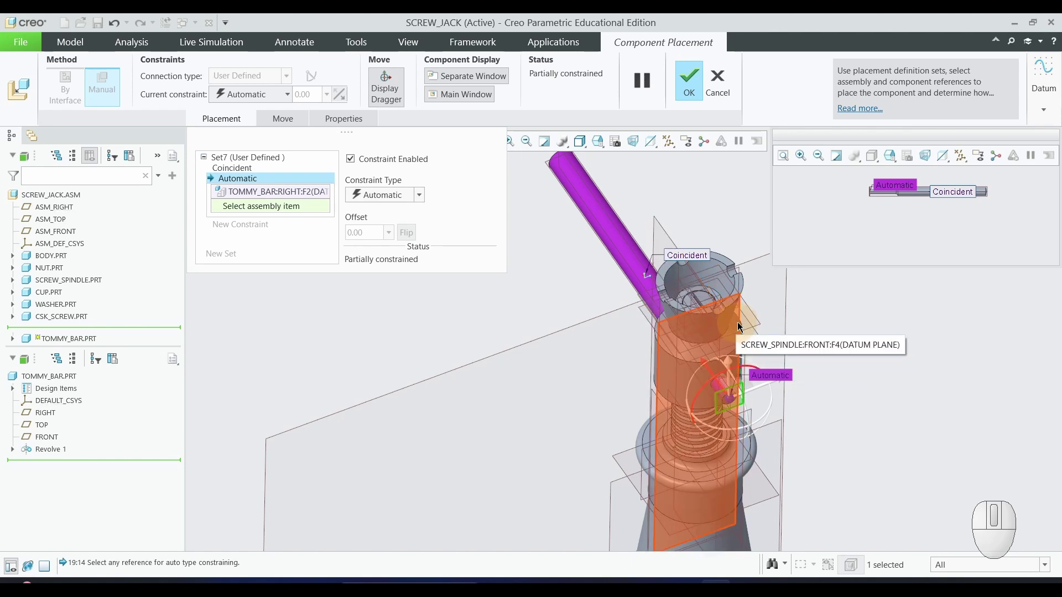
{"action": "left_click", "coordinate": [739, 327]}
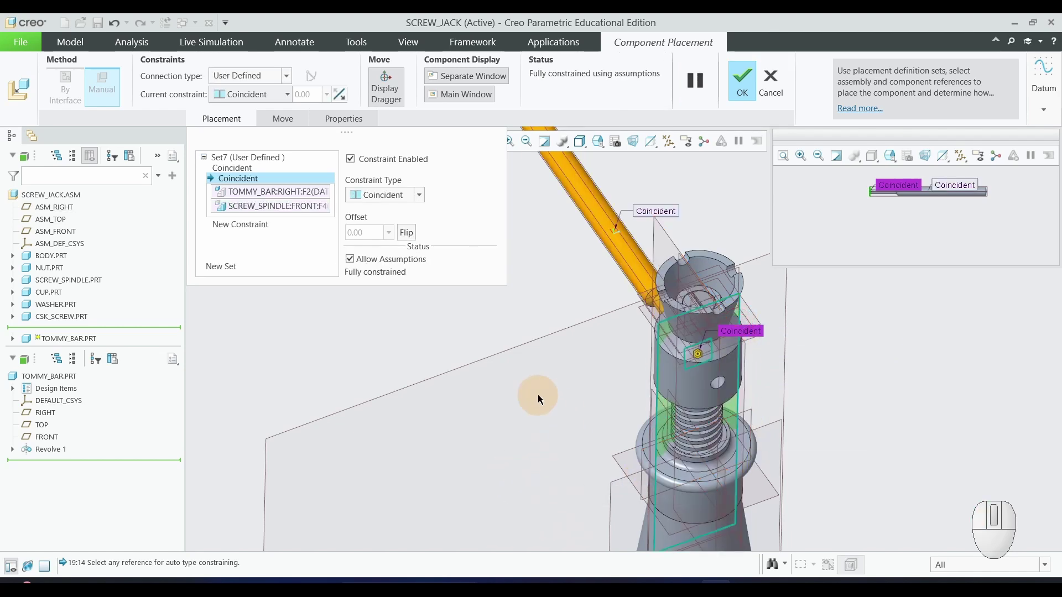
- Change the tommy bar's datum plane constraint to Distance with an offset of -65/2 and accept the component placement
{"action": "middle_click_drag", "start_coordinate": [538, 394], "coordinate": [592, 383]}
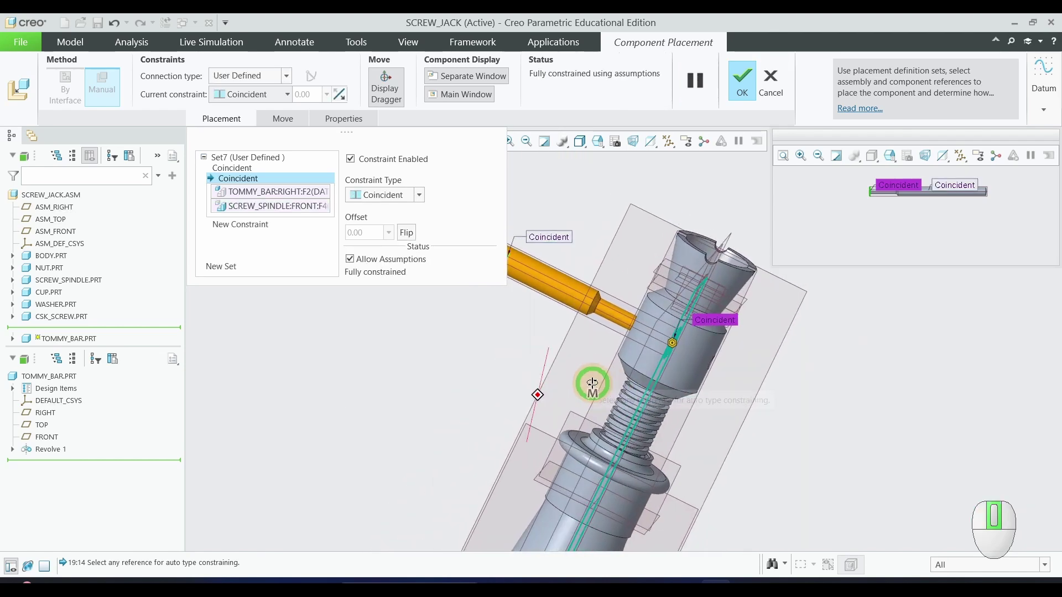
{"action": "scroll", "coordinate": [675, 353], "scroll_direction": "down", "scroll_amount": 2}
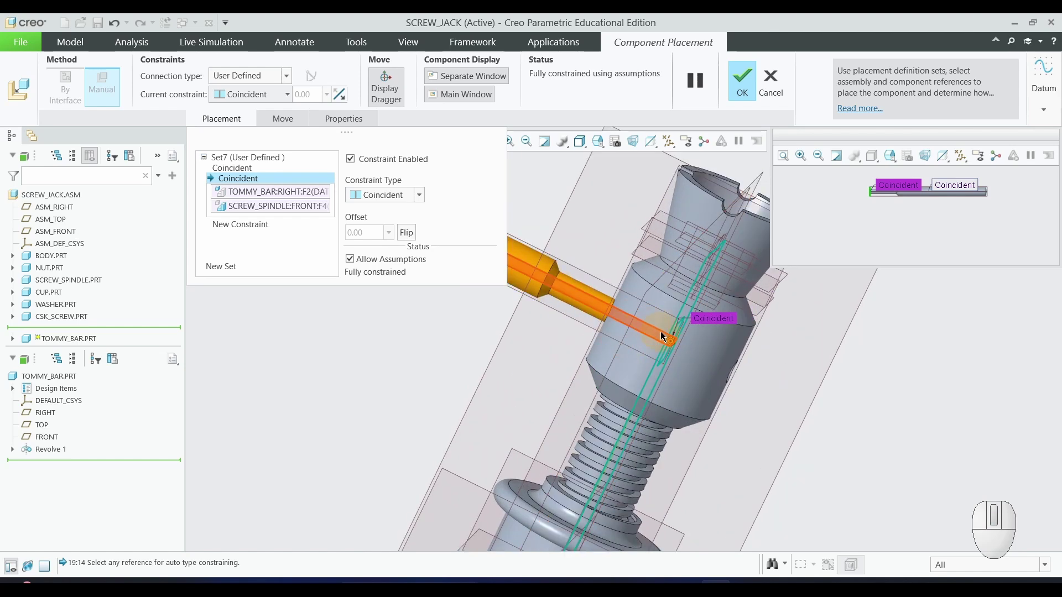
{"action": "left_click", "coordinate": [420, 196]}
{"action": "left_click", "coordinate": [381, 208]}
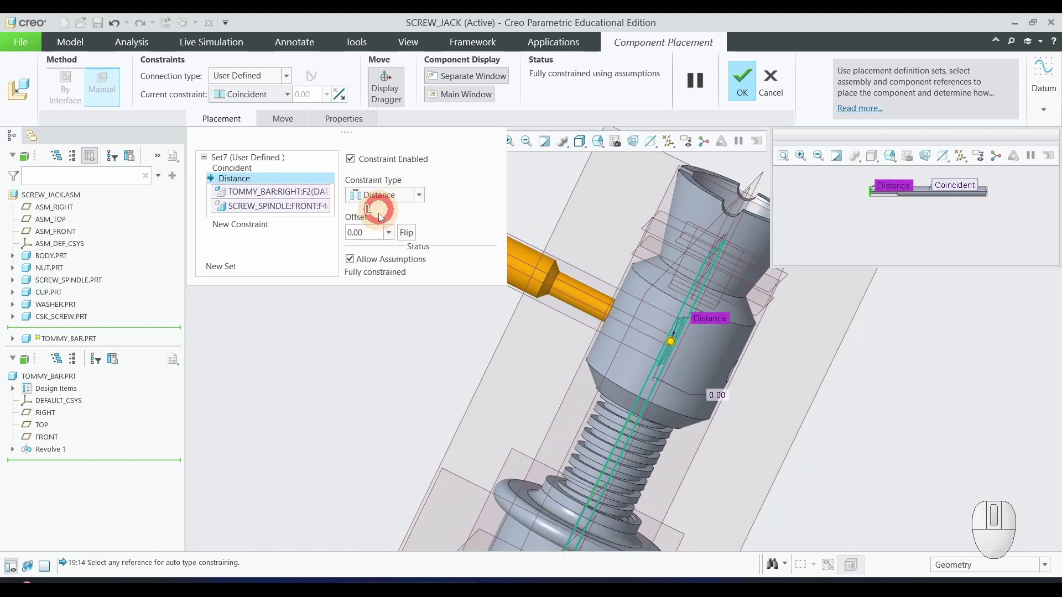
{"action": "double_click", "coordinate": [366, 232]}
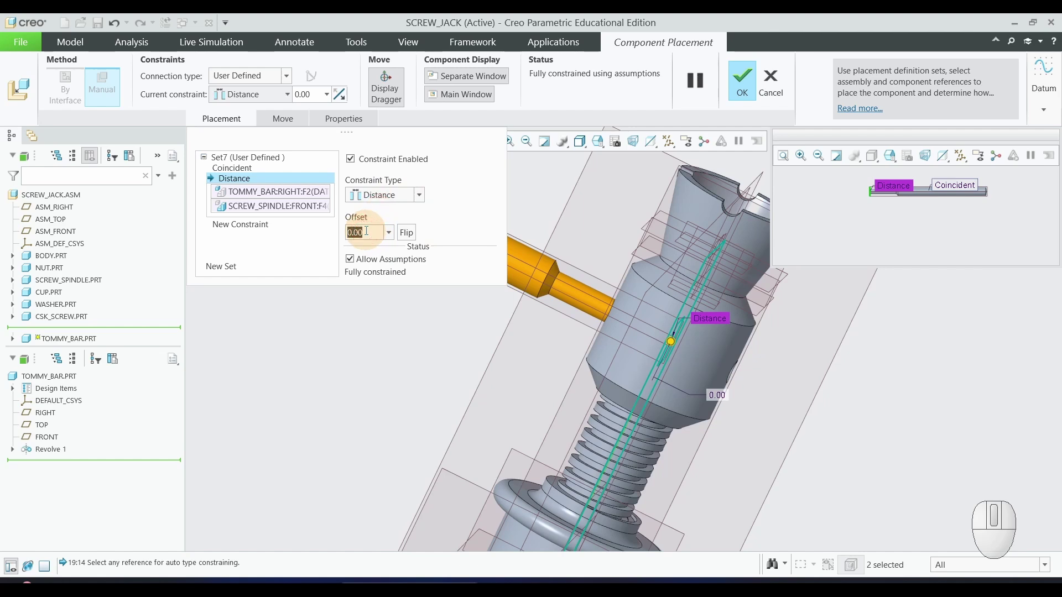
{"action": "type", "text": "-65/2"}
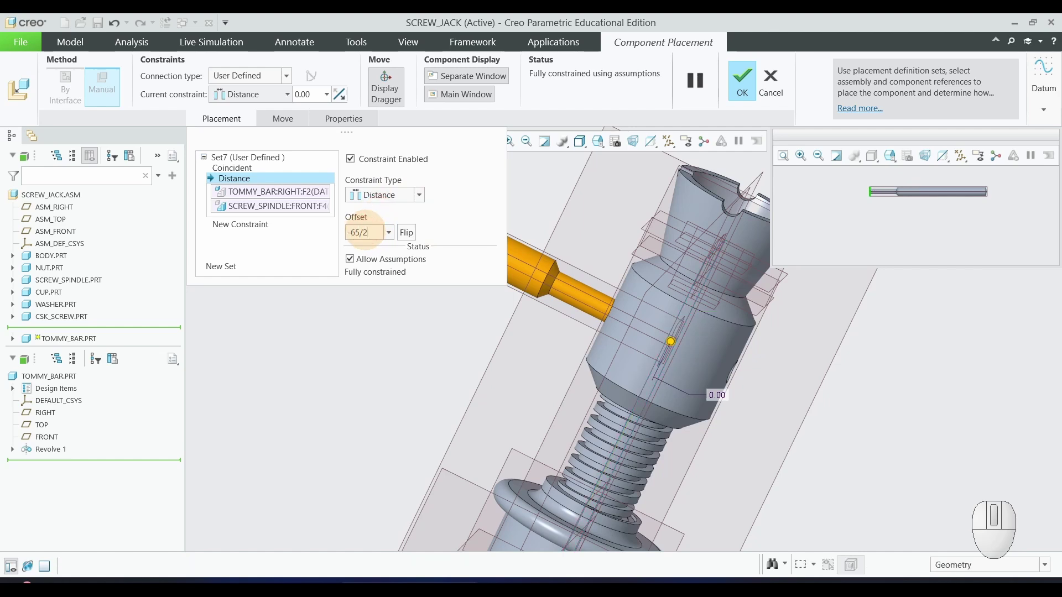
{"action": "key", "text": "Return"}
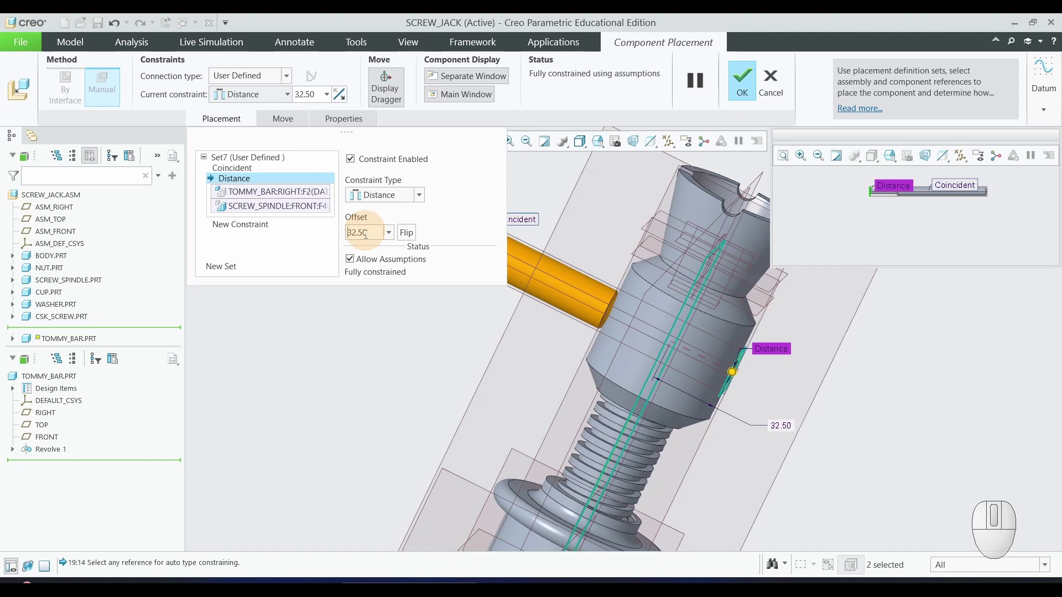
{"action": "mouse_move", "coordinate": [777, 430]}
{"action": "middle_mouse_down"}
{"action": "mouse_move", "coordinate": [751, 416]}
{"action": "mouse_move", "coordinate": [759, 421]}
{"action": "middle_mouse_up"}
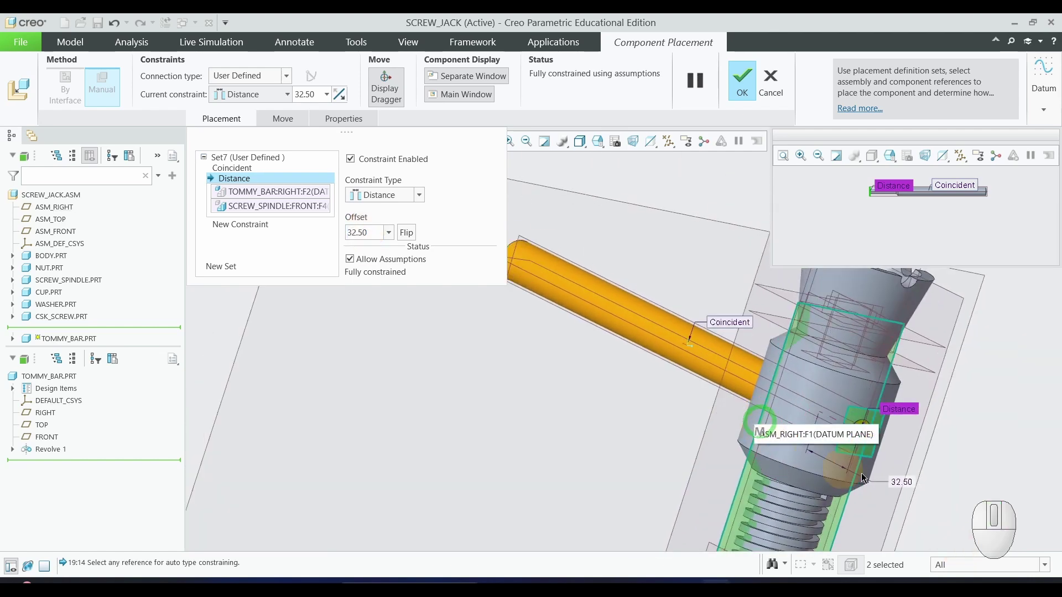
{"action": "scroll", "coordinate": [864, 479], "scroll_direction": "up", "scroll_amount": 4}
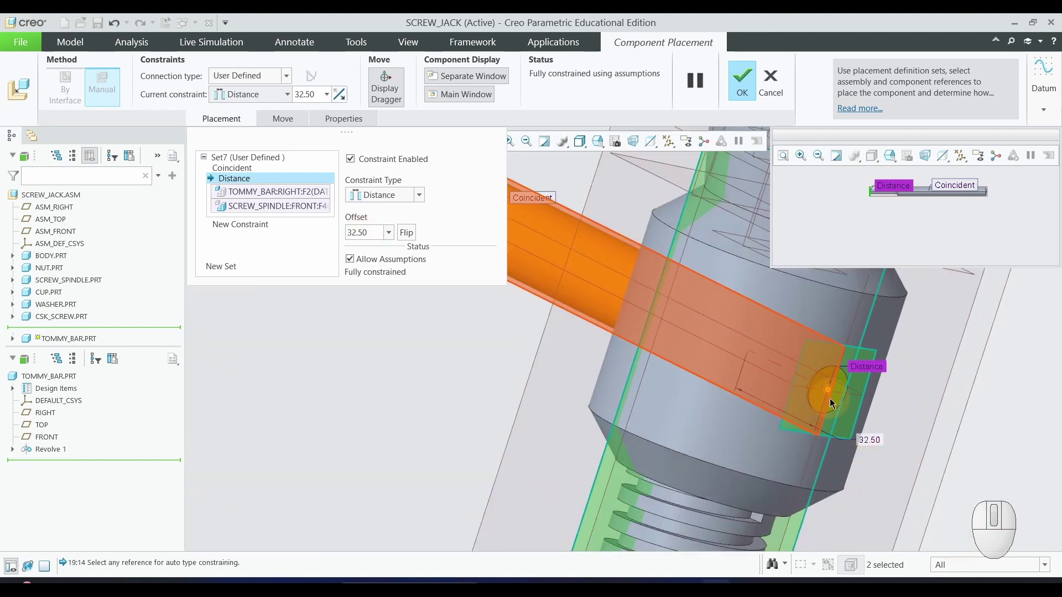
{"action": "scroll", "coordinate": [595, 403], "scroll_direction": "down", "scroll_amount": 2}
{"action": "left_click", "coordinate": [750, 99]}
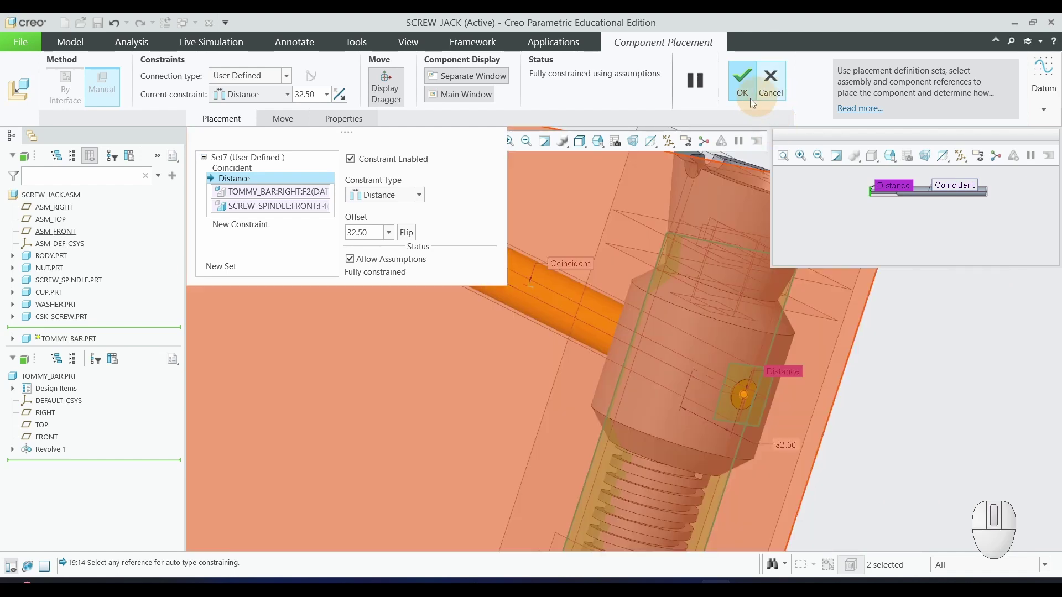
{"action": "left_click", "coordinate": [746, 84]}
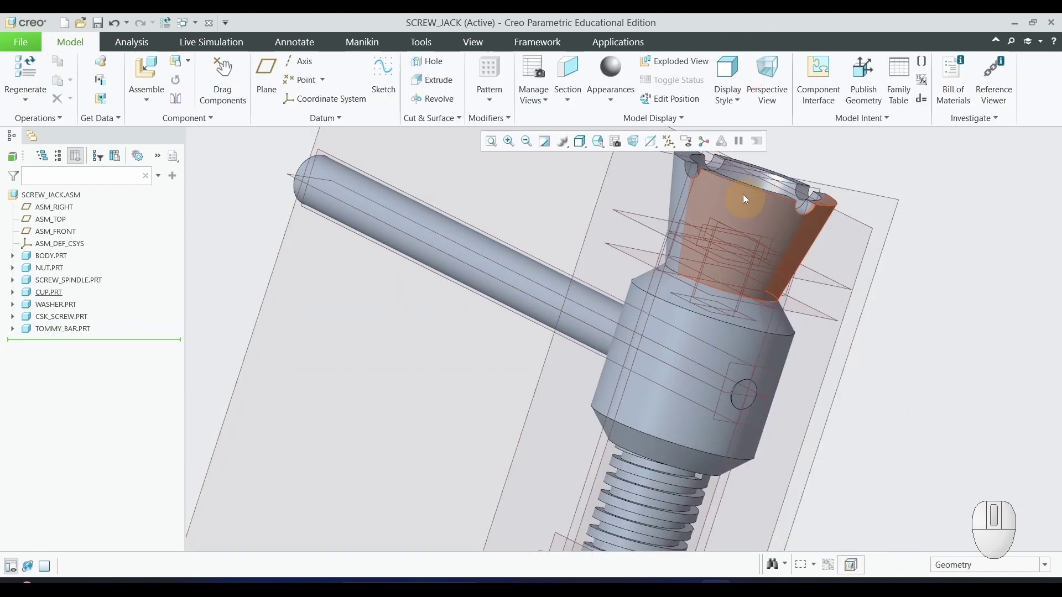
- Turn off the display of all datum axes, points, coordinate systems and planes in the assembly
{"action": "left_click", "coordinate": [669, 142]}
{"action": "left_click", "coordinate": [672, 158]}
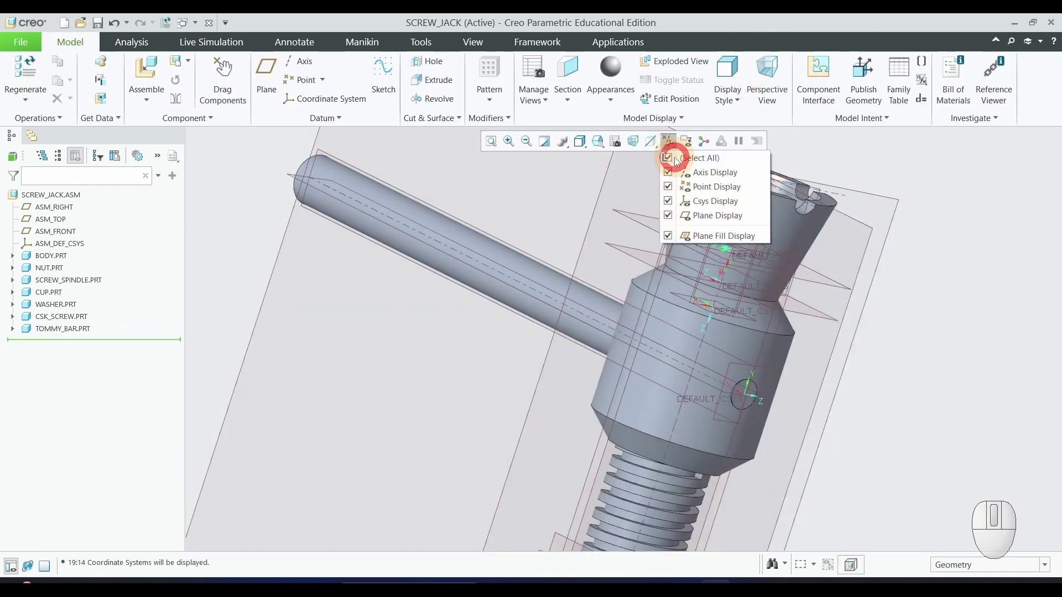
{"action": "left_click", "coordinate": [668, 158]}
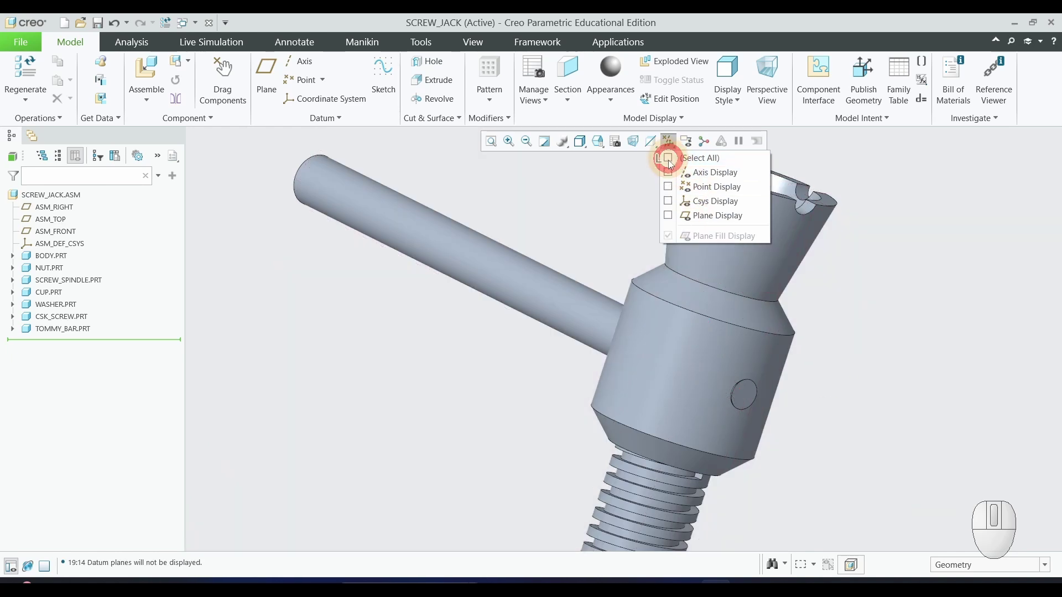
{"action": "left_click", "coordinate": [870, 431]}
- View the whole screw jack in its exploded state and return it to the assembled state
{"action": "scroll", "coordinate": [755, 374], "scroll_direction": "down", "scroll_amount": 5}
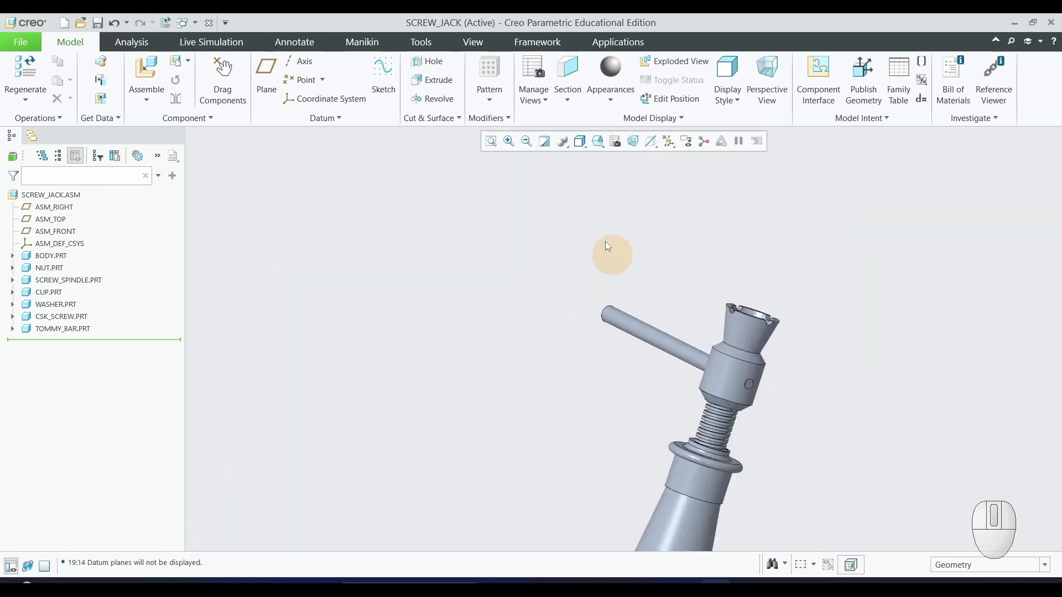
{"action": "left_click", "coordinate": [490, 141]}
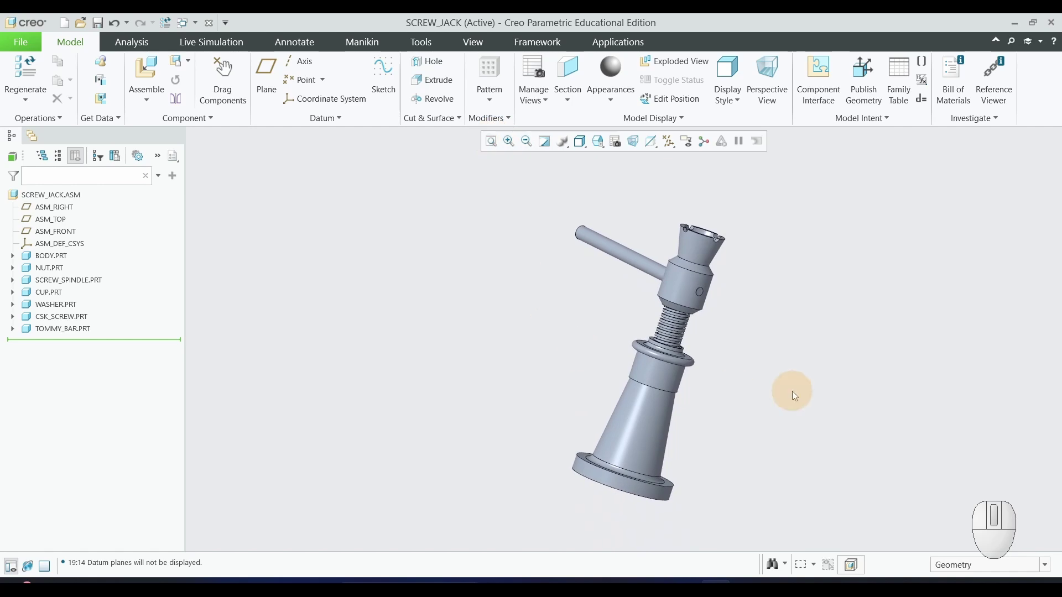
{"action": "middle_click_drag", "start_coordinate": [857, 399], "coordinate": [949, 367]}
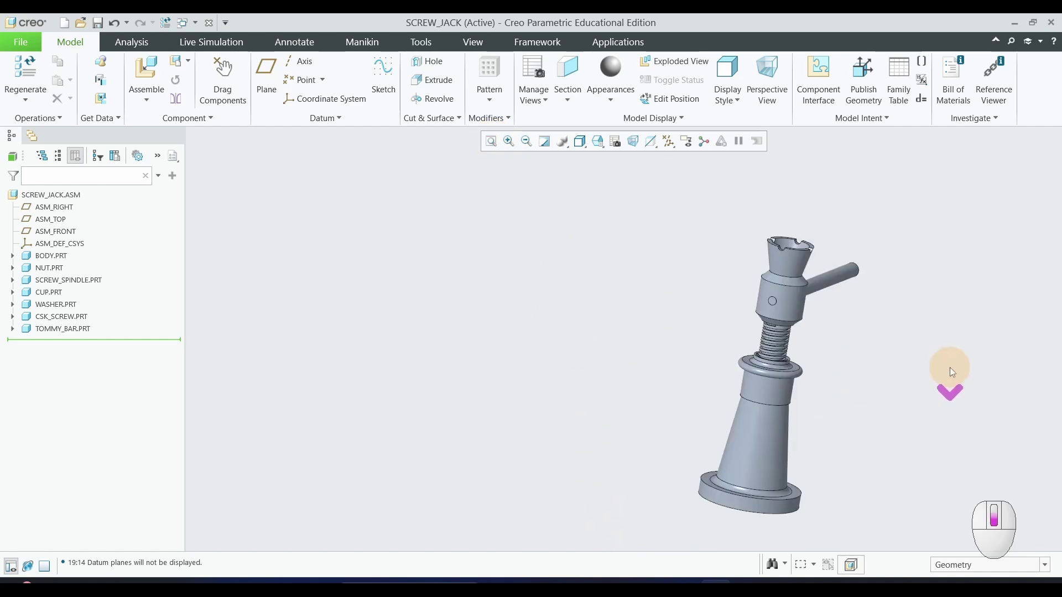
{"action": "left_click", "coordinate": [680, 62]}
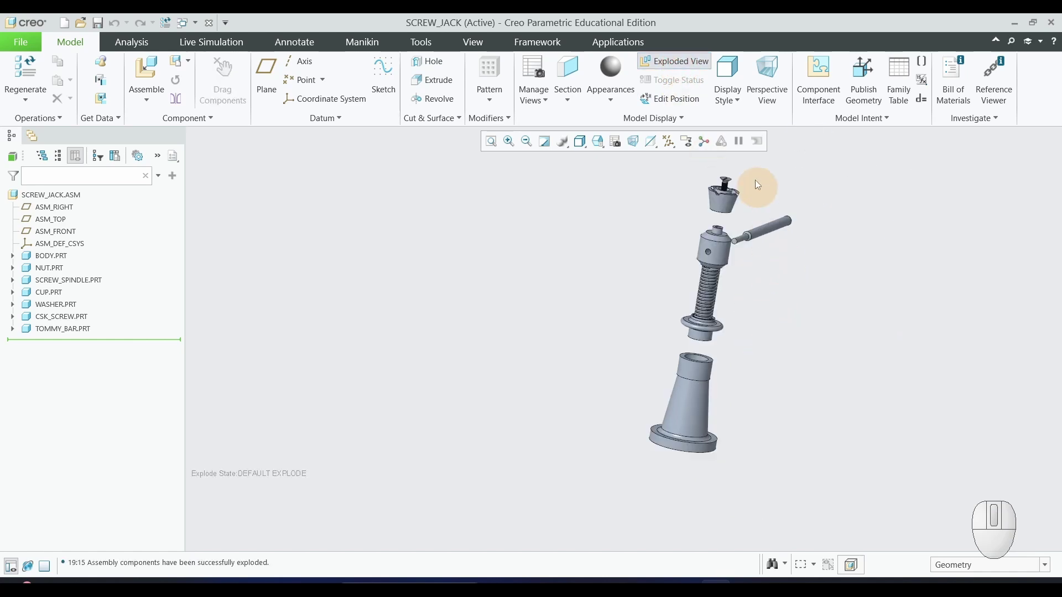
{"action": "left_click", "coordinate": [683, 65]}
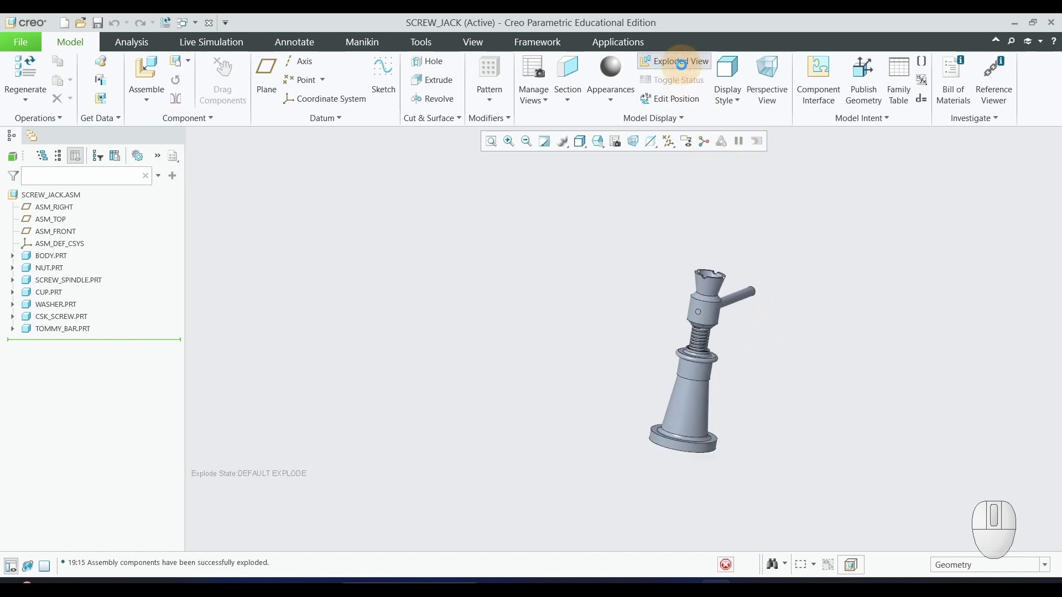
{"action": "scroll", "coordinate": [456, 291], "scroll_direction": "up", "scroll_amount": 2}
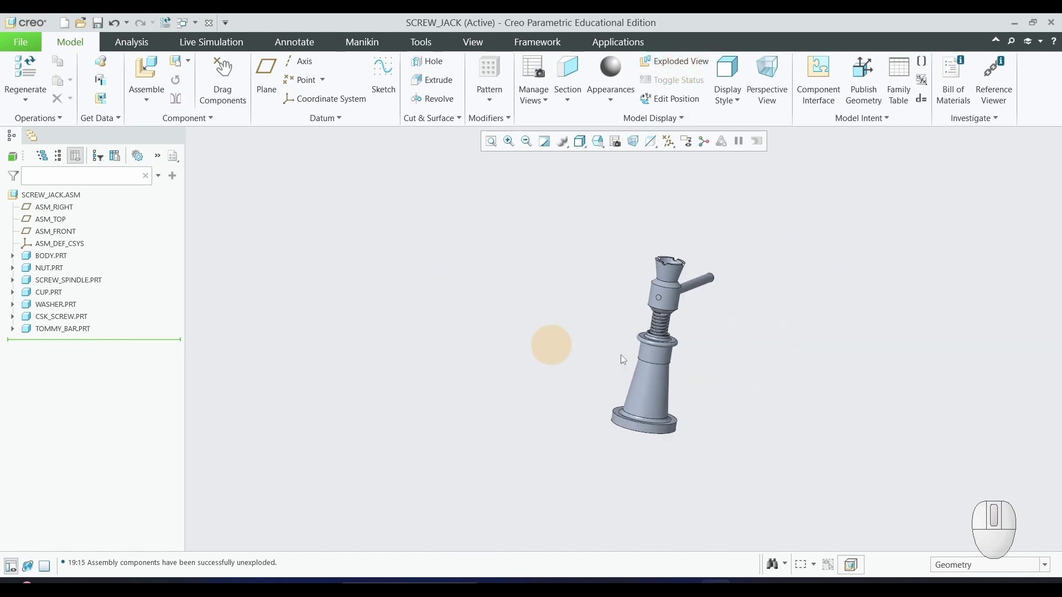
{"action": "scroll", "coordinate": [819, 335], "scroll_direction": "down", "scroll_amount": 2}
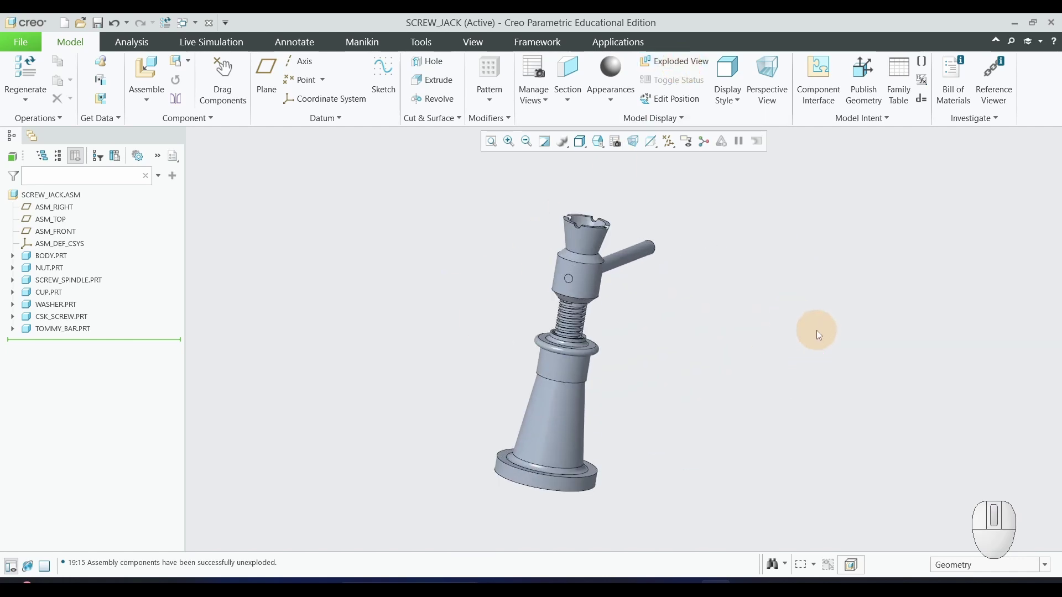